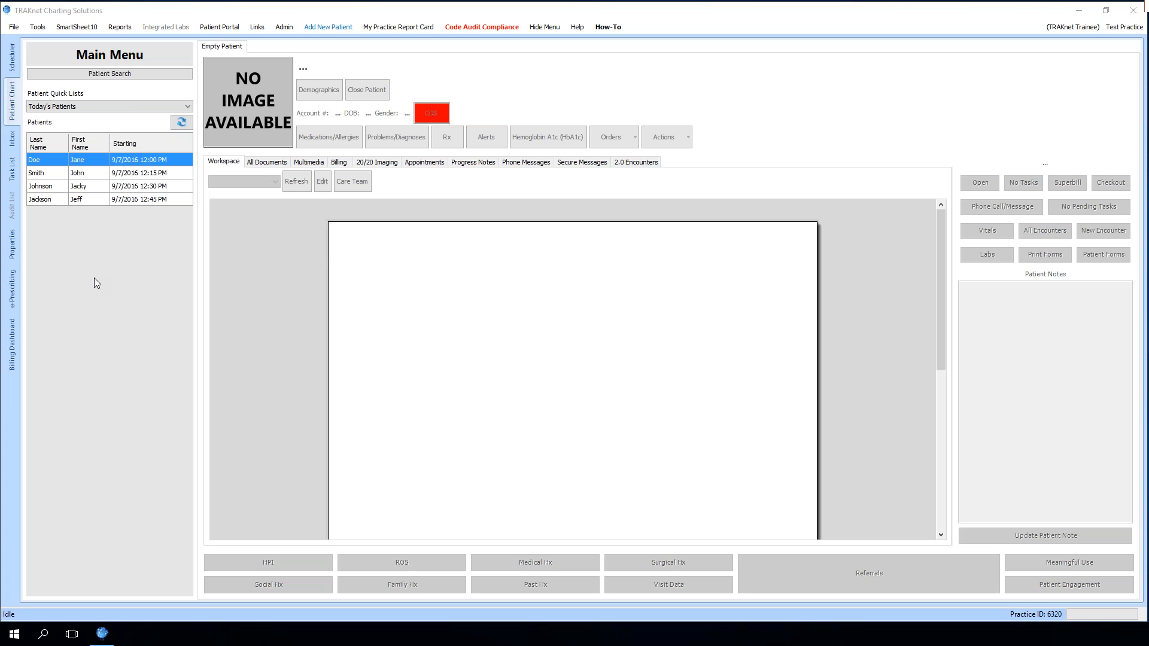
Open the first patient's chart from today's patient list
double_click(151, 166)
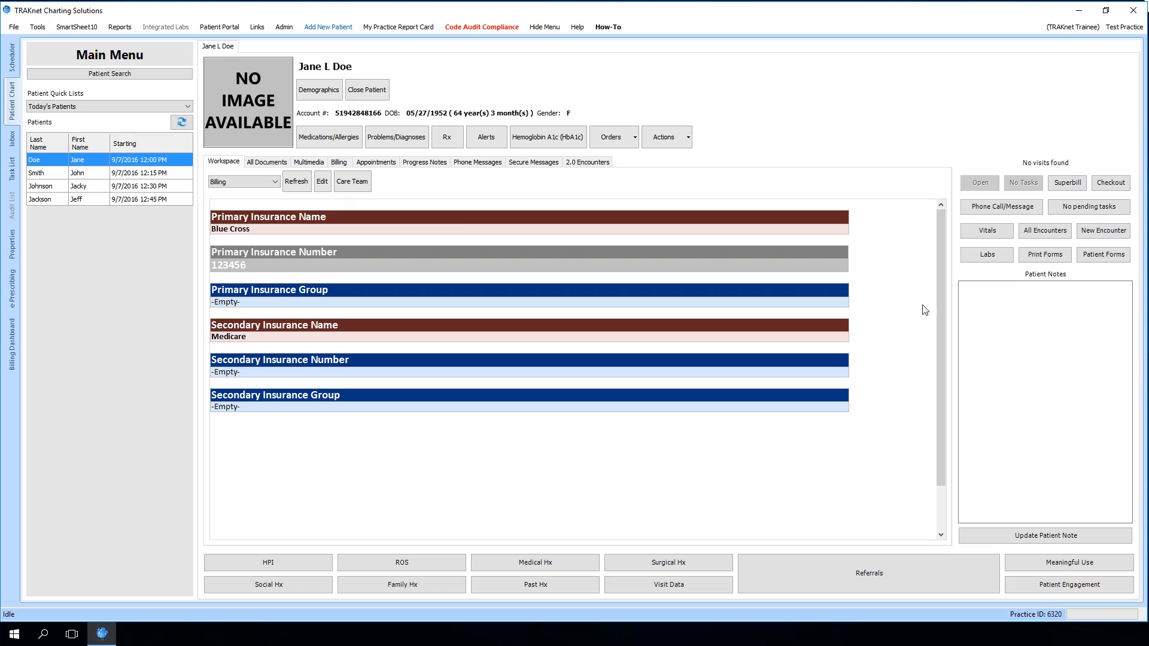
left_click(1094, 233)
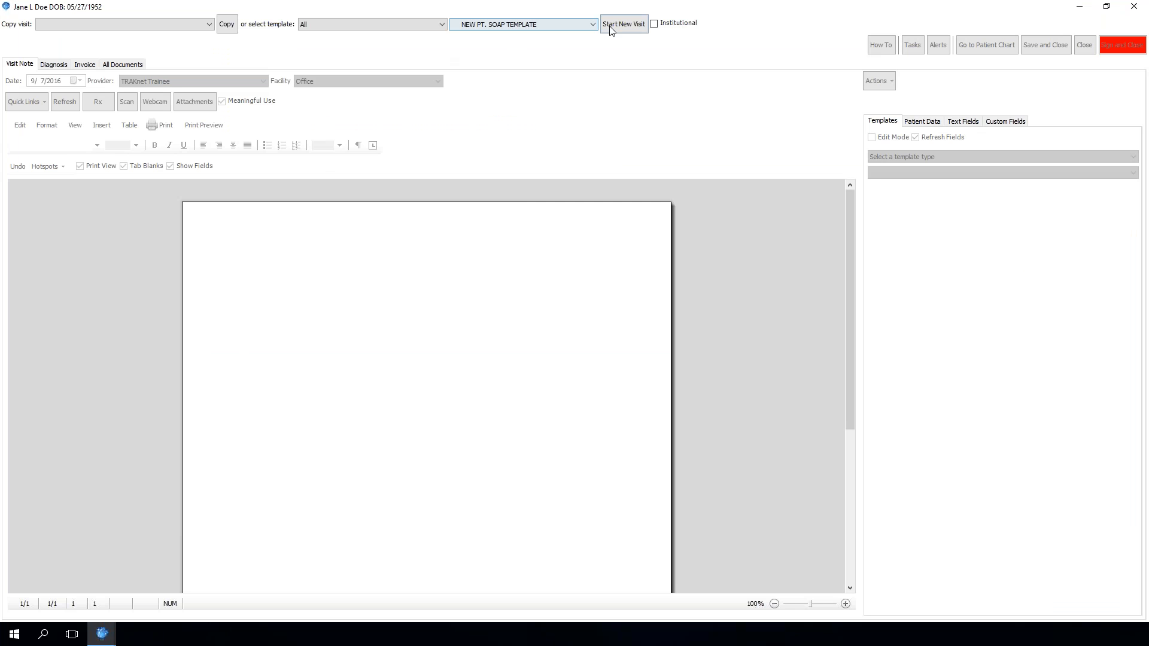
left_click(638, 25)
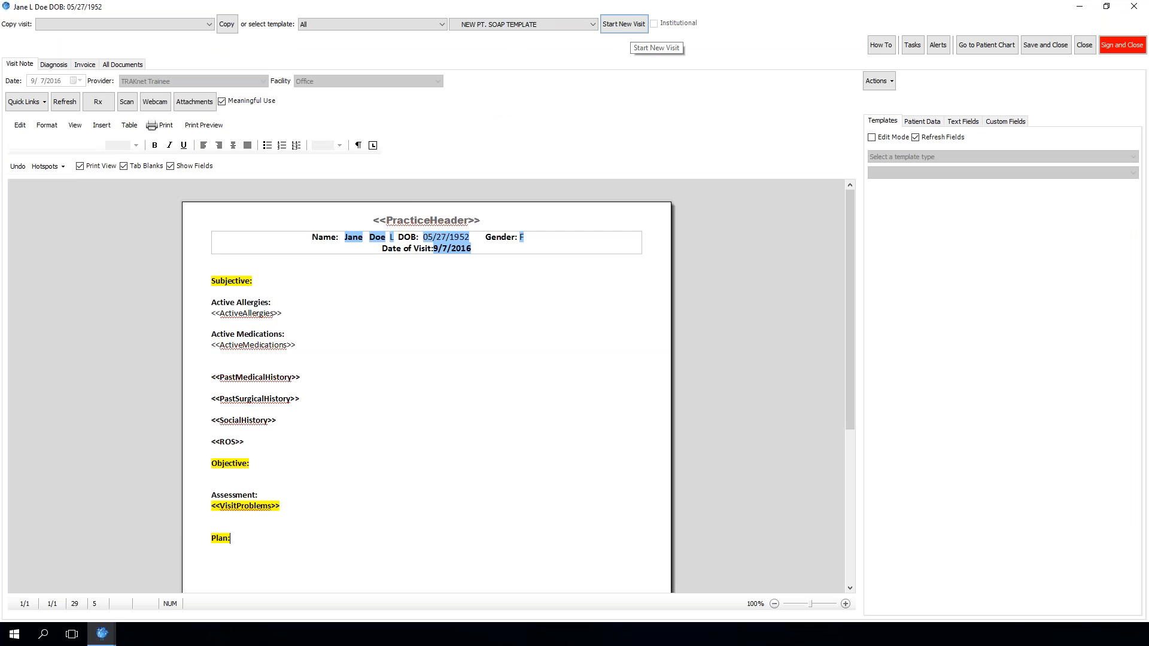
left_click(888, 158)
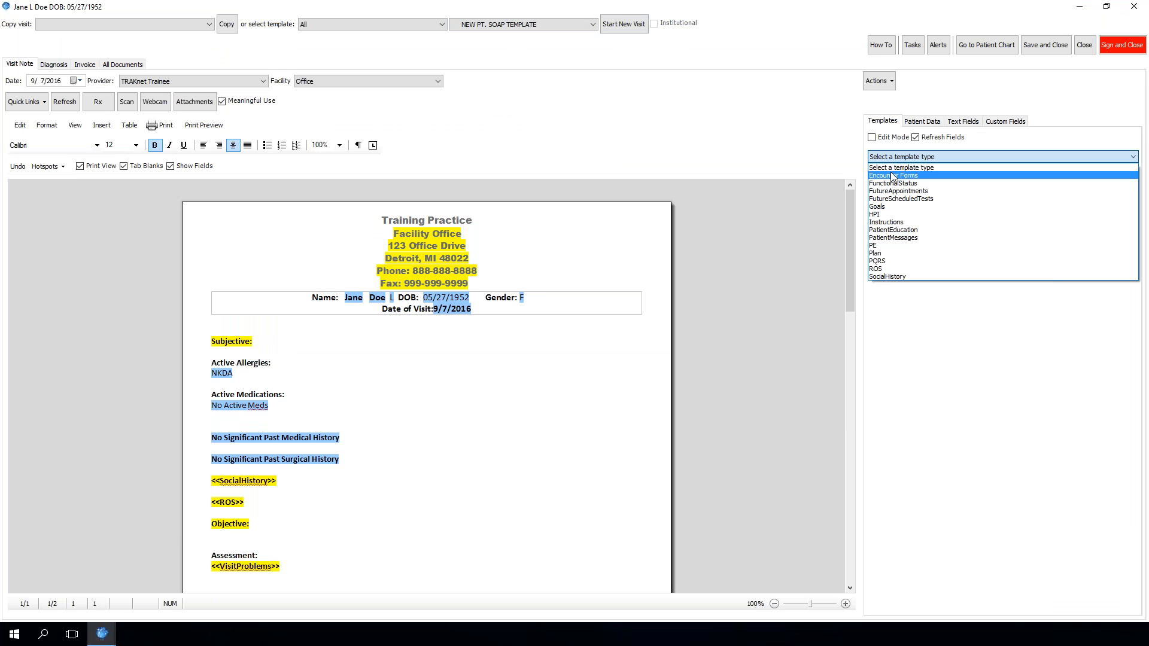
left_click(902, 176)
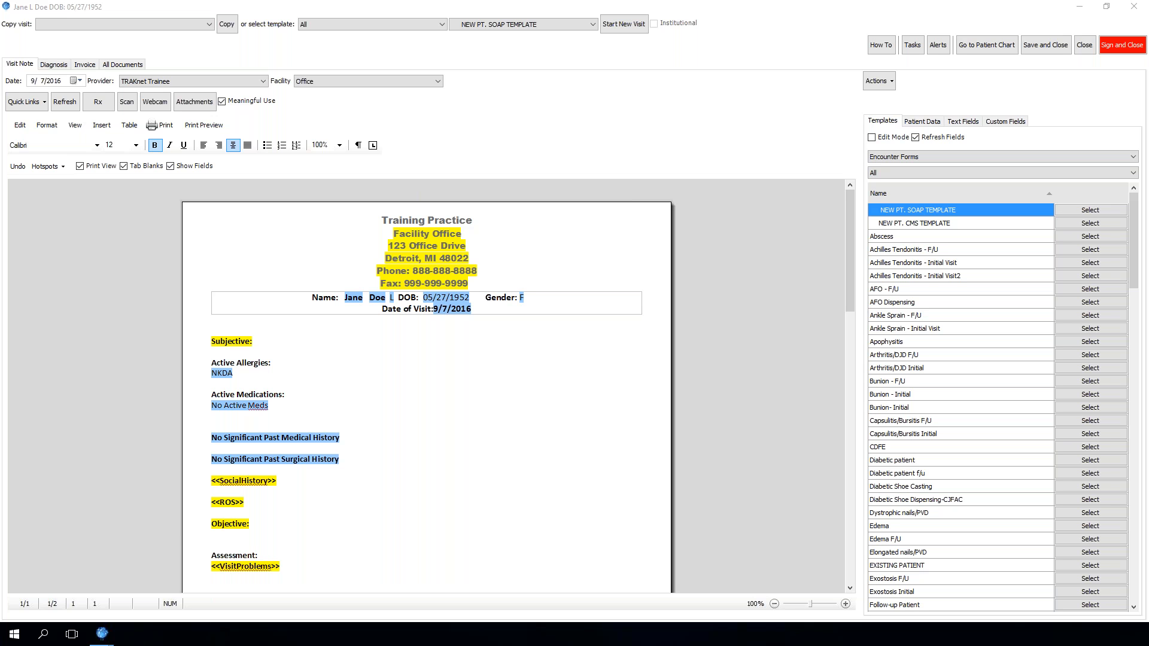
left_click(1084, 48)
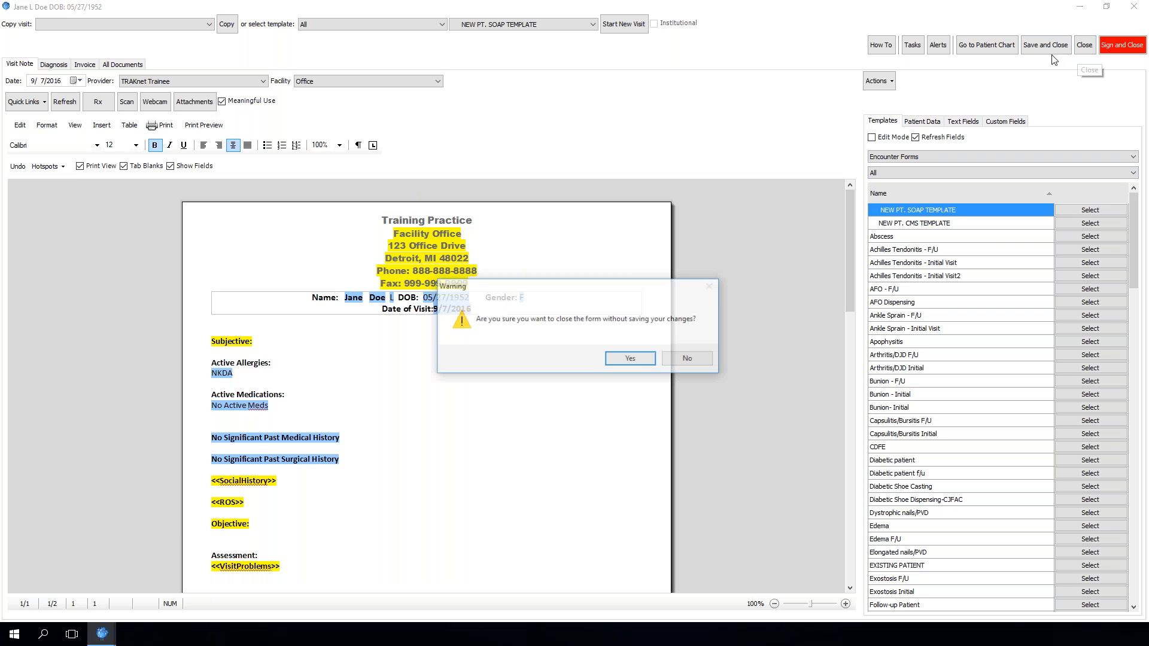
left_click(627, 359)
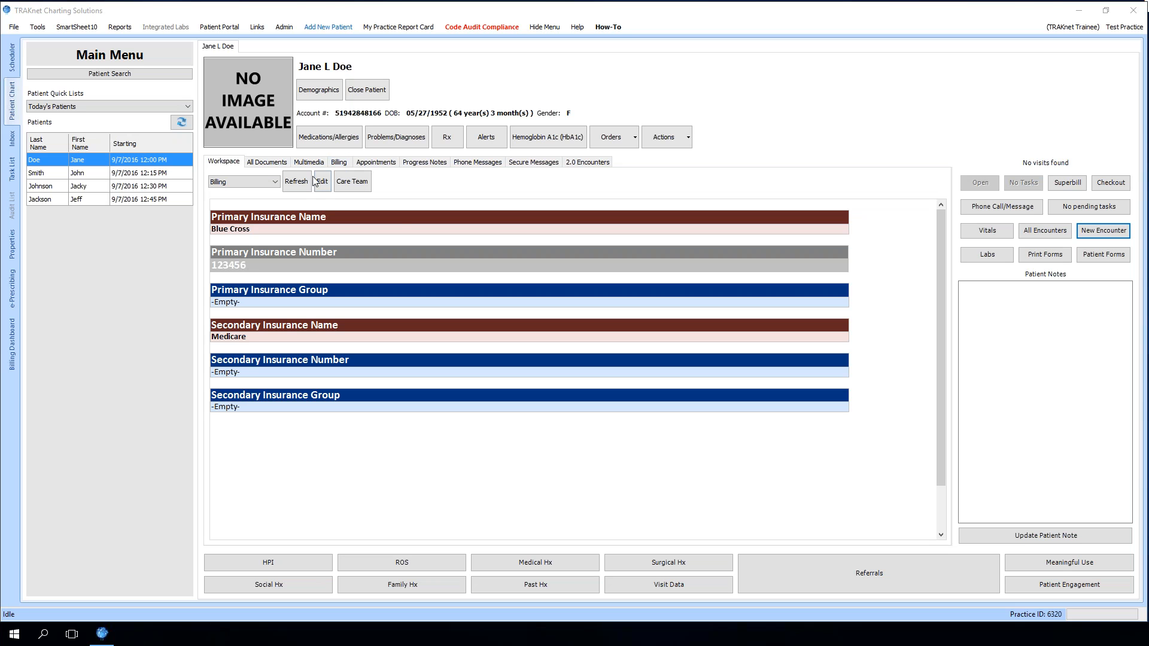
Open the patient's medications and allergies dashboard and add eggs from the favorites as an allergy
left_click(335, 142)
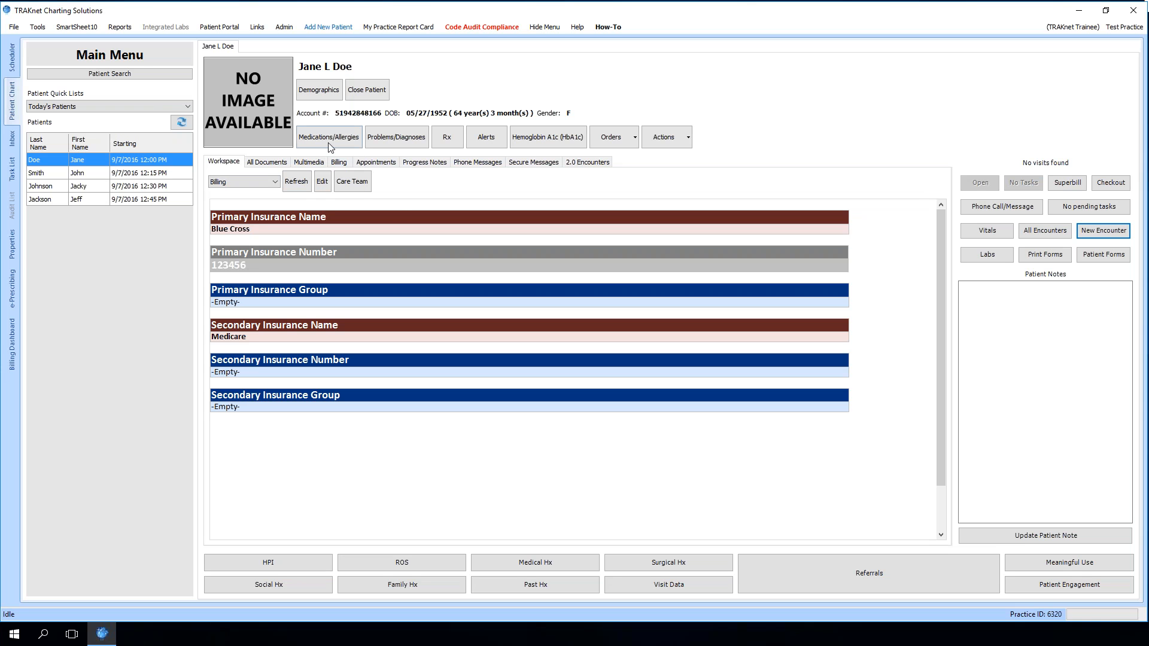
left_click(322, 137)
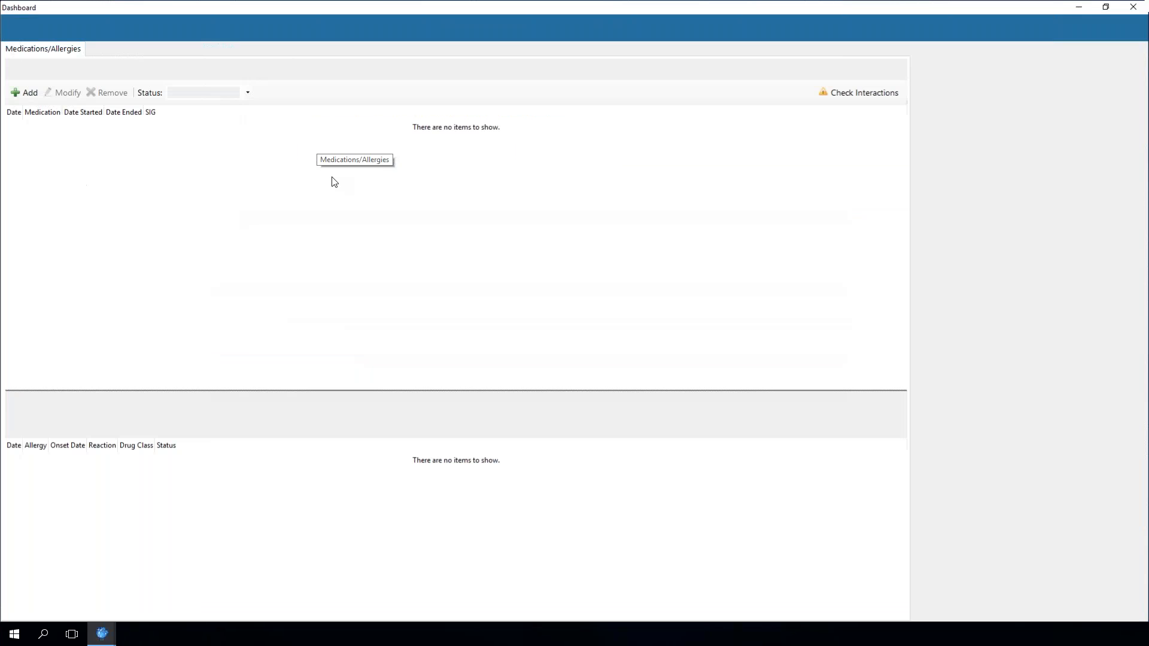
left_click(24, 426)
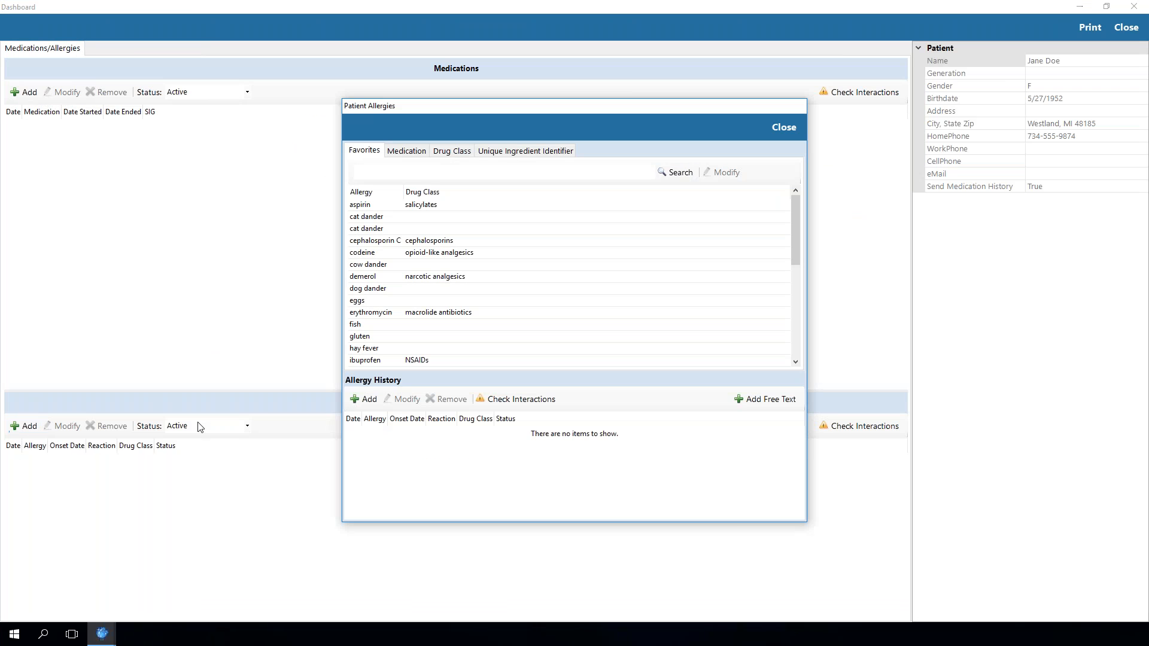
left_click(353, 300)
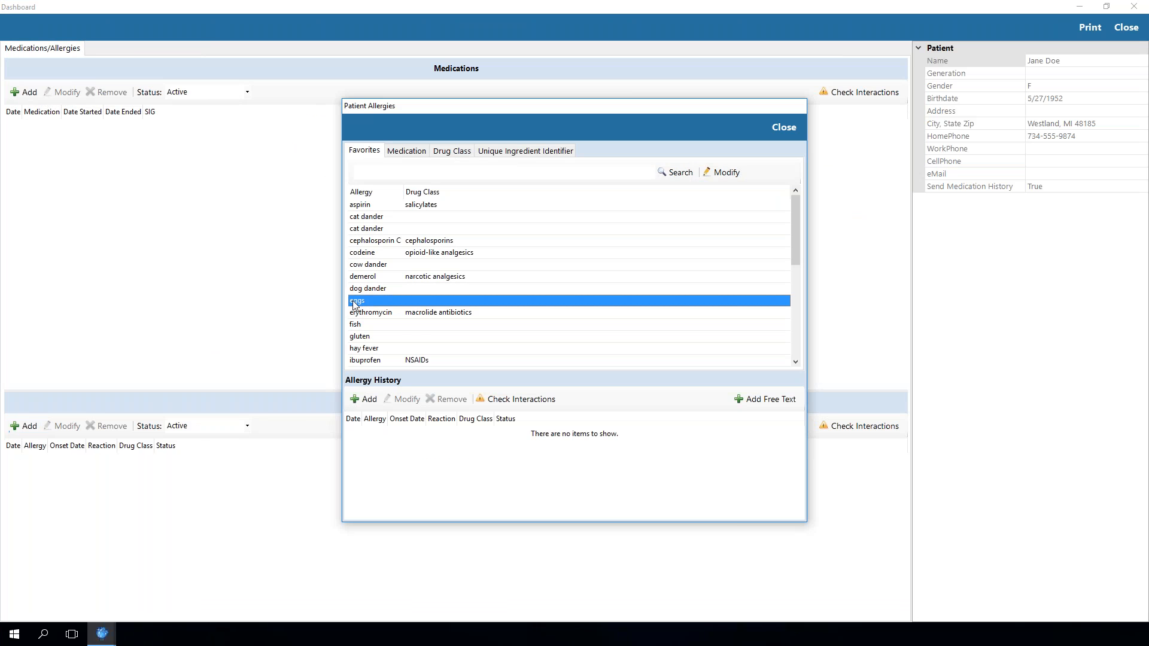
left_click(366, 399)
left_click(782, 126)
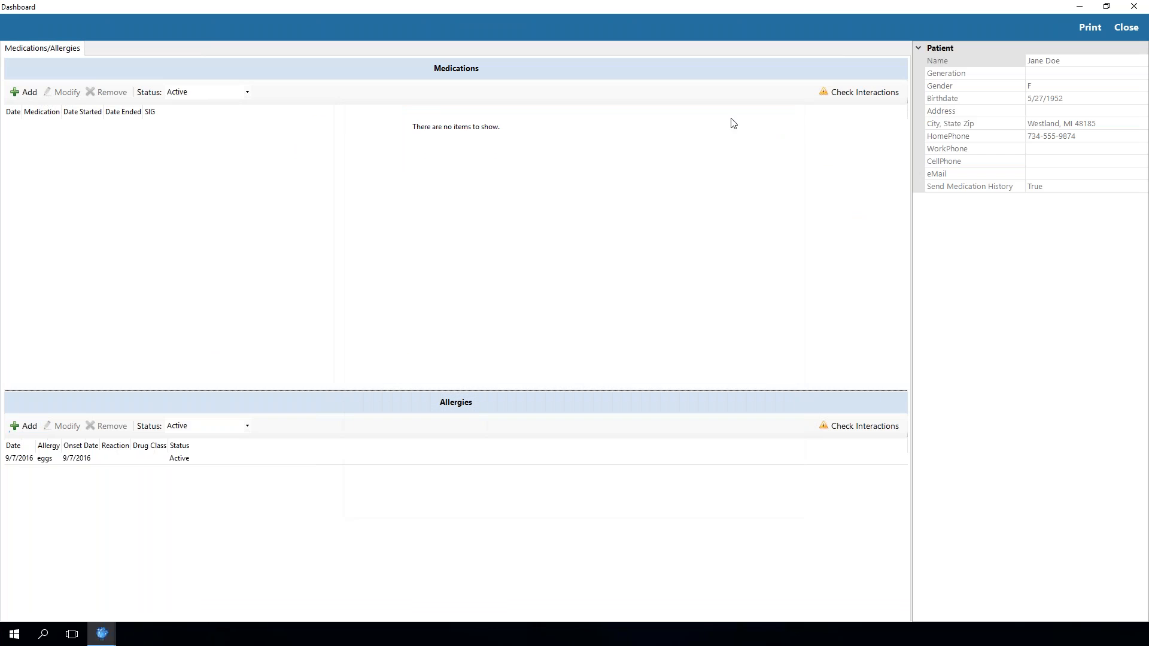
Remove the eggs allergy from the patient's allergy list, confirming the removal
left_click(75, 460)
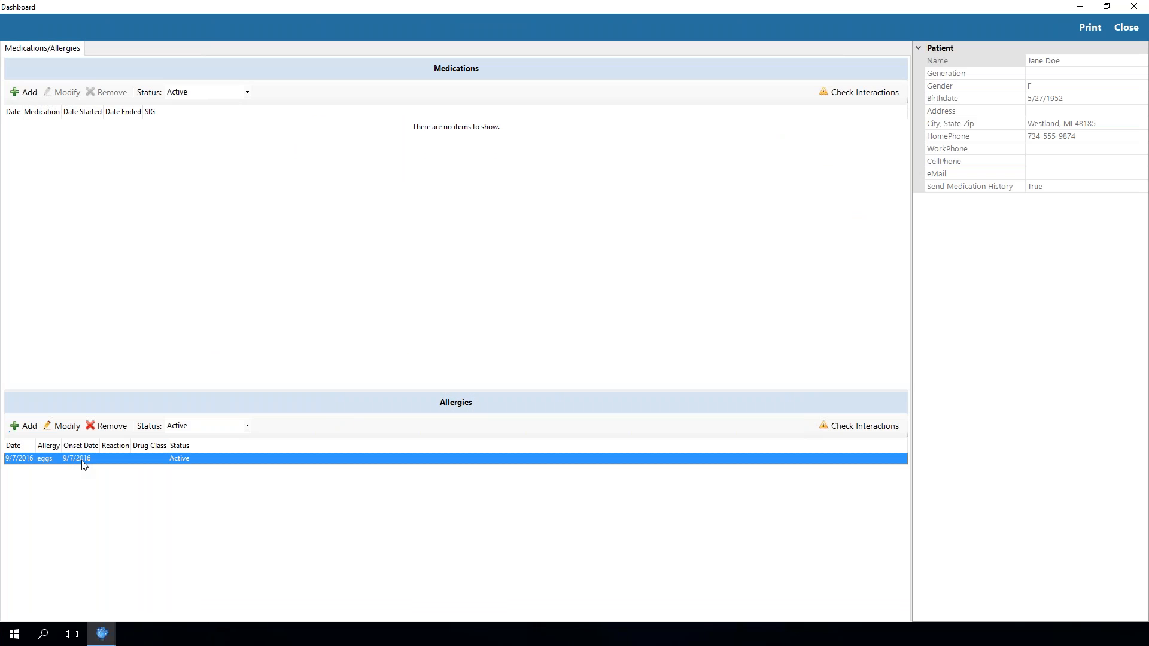
left_click(112, 433)
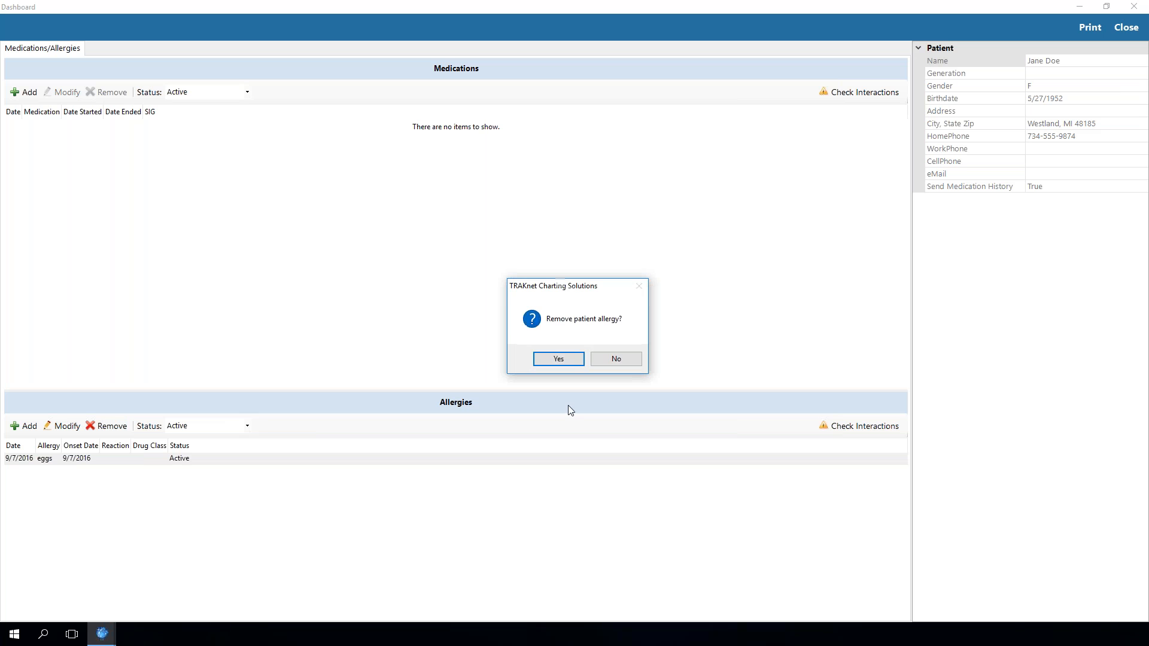
left_click(556, 359)
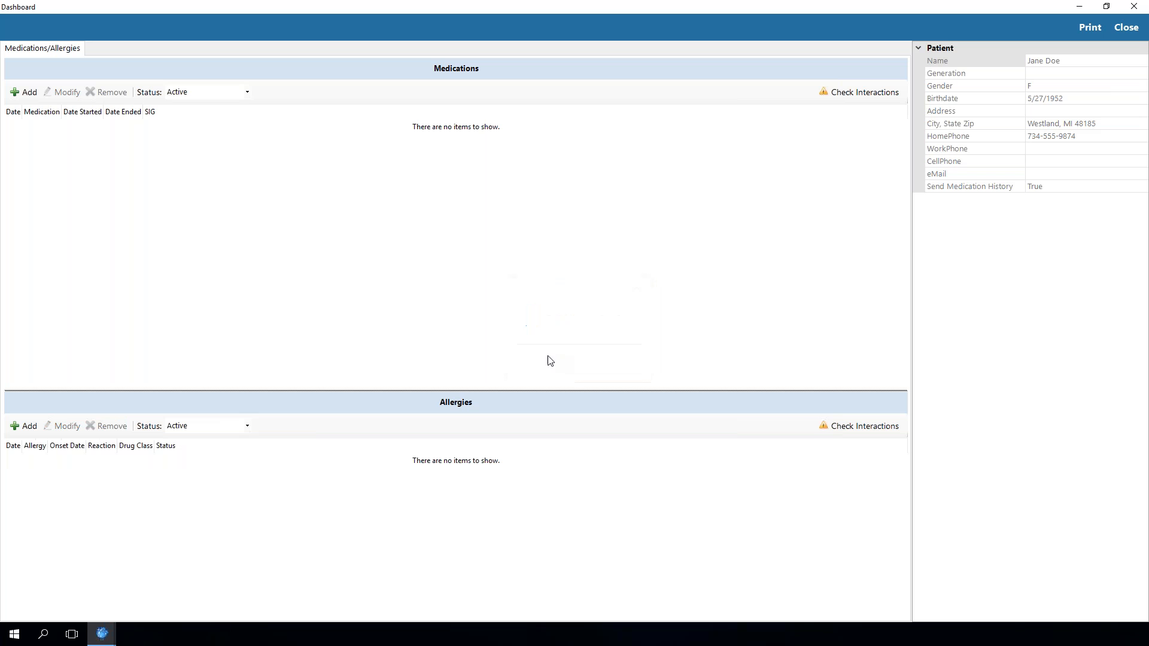
Browse the favorite allergies list in the add-allergy dialog, then close the dialog and the dashboard
left_click(24, 425)
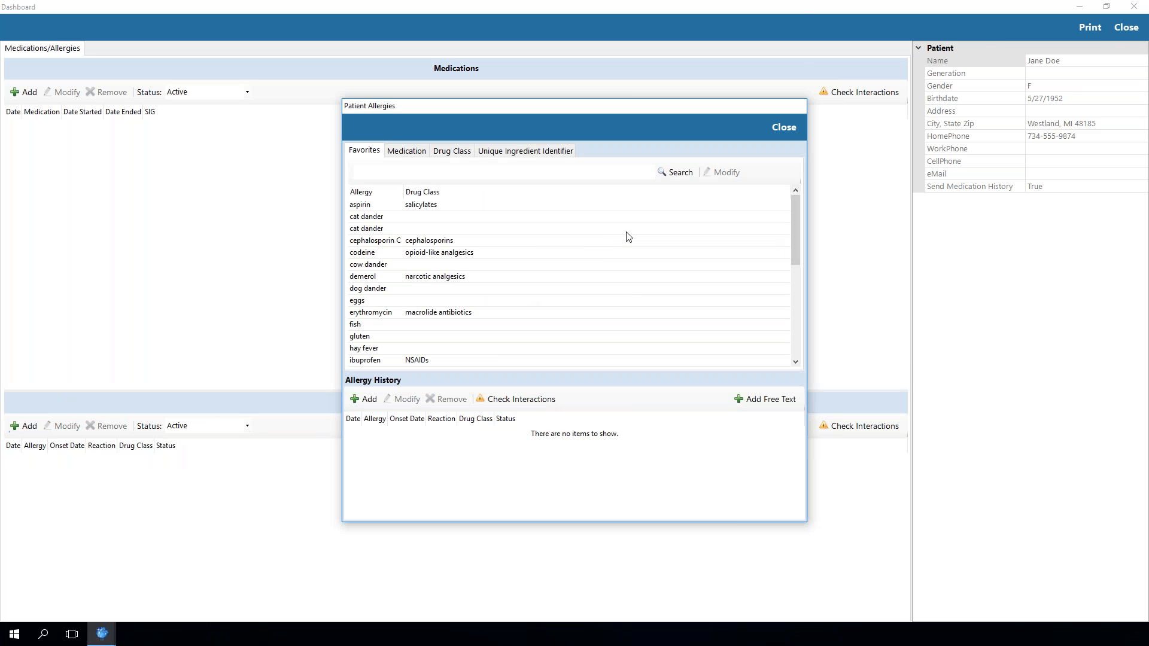
scroll(502, 226, "down", 6)
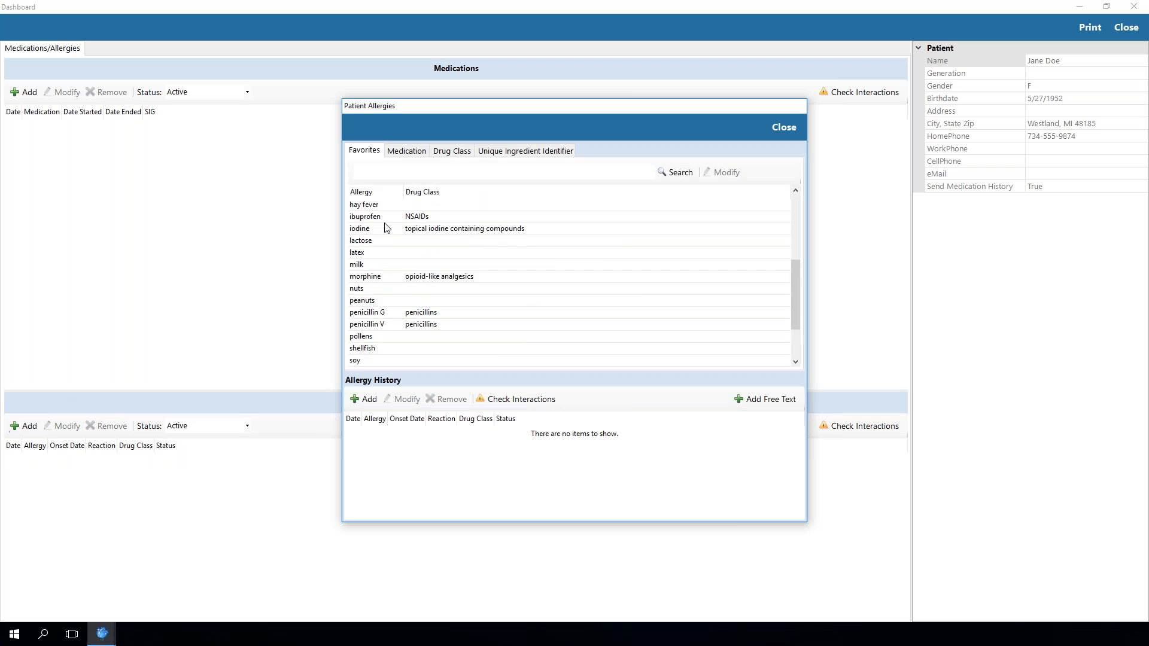
scroll(406, 299, "up", 6)
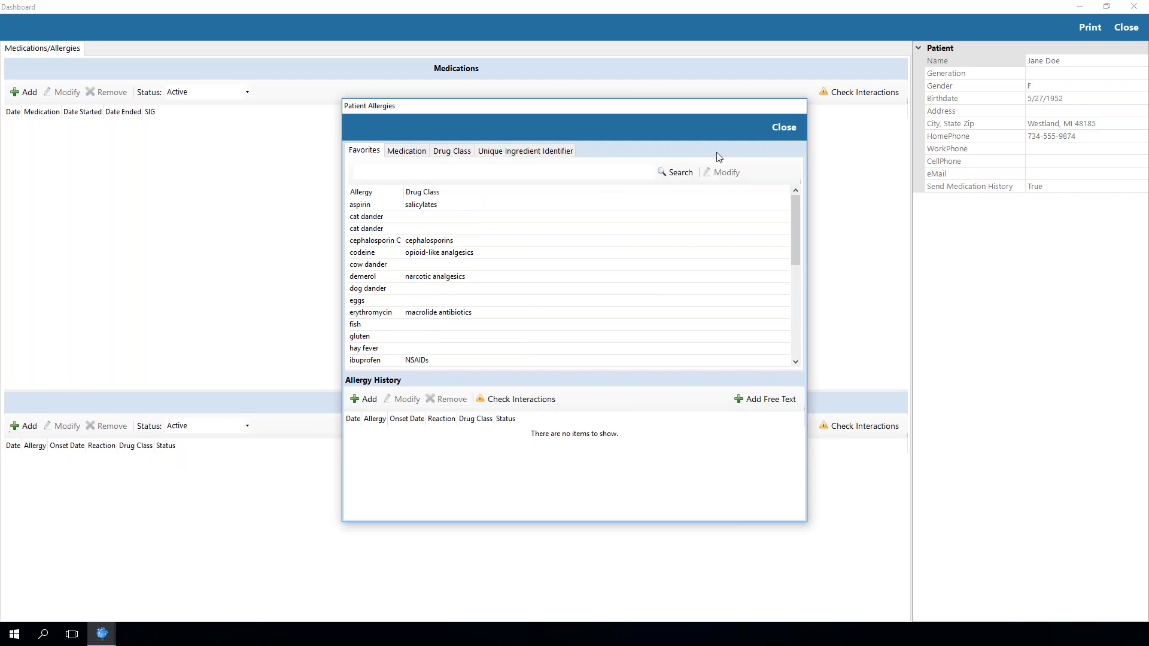
left_click(784, 128)
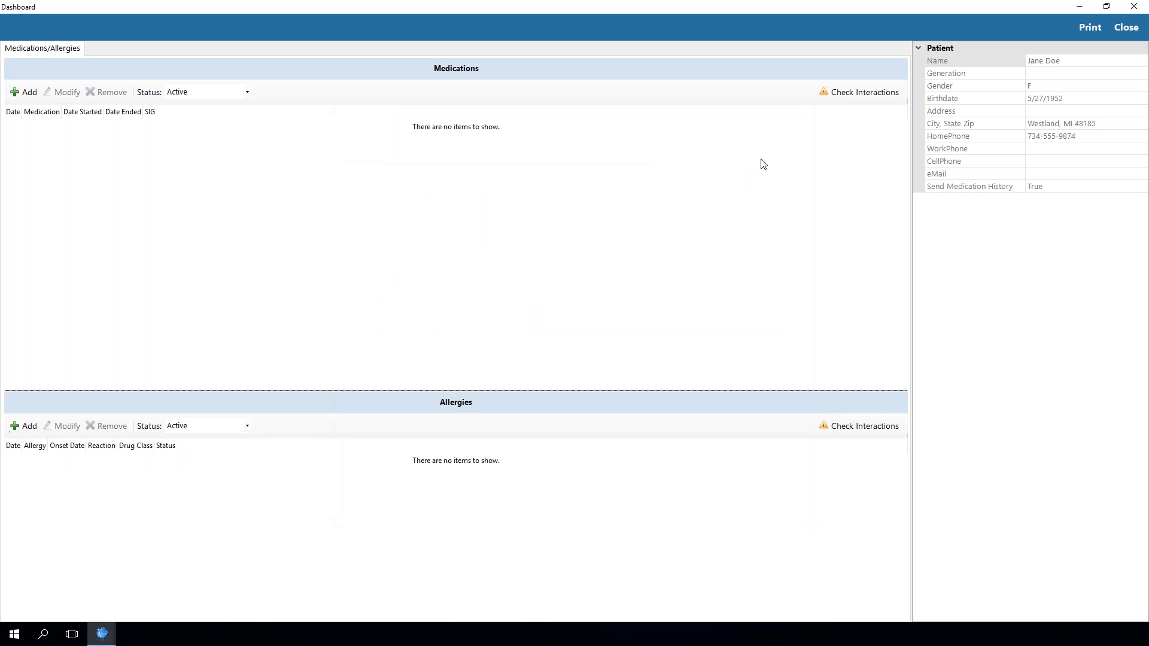
left_click(1124, 27)
In the allergy properties, search descriptions beginning with "cat" and remove the duplicate cat dander entry
left_click(13, 249)
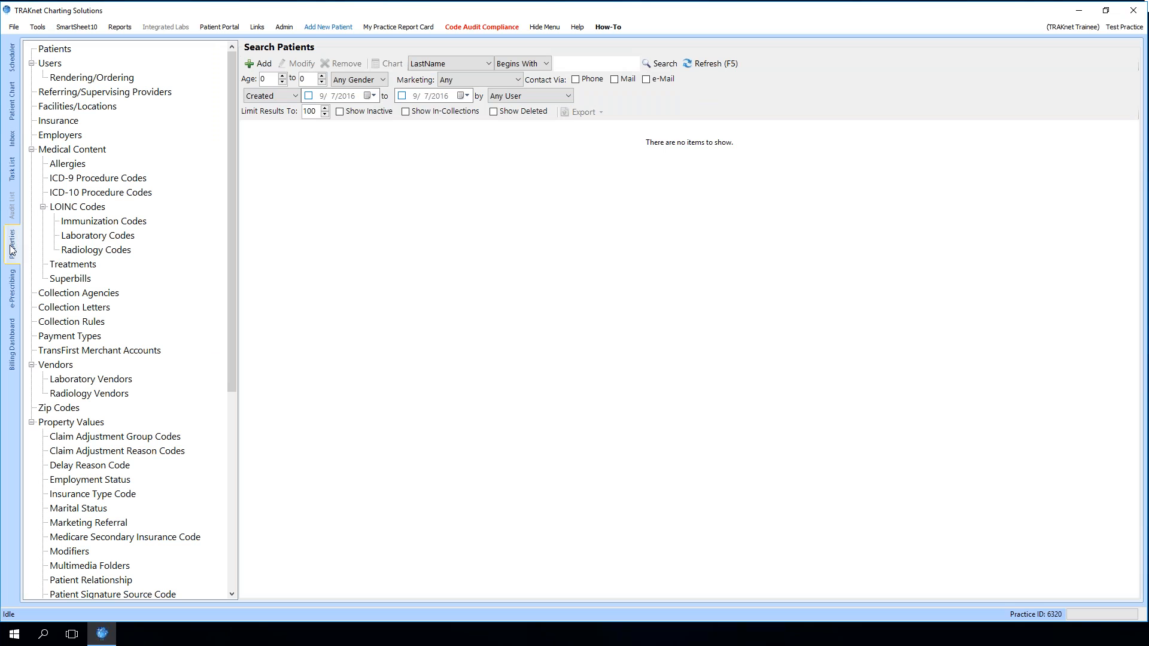
left_click(72, 167)
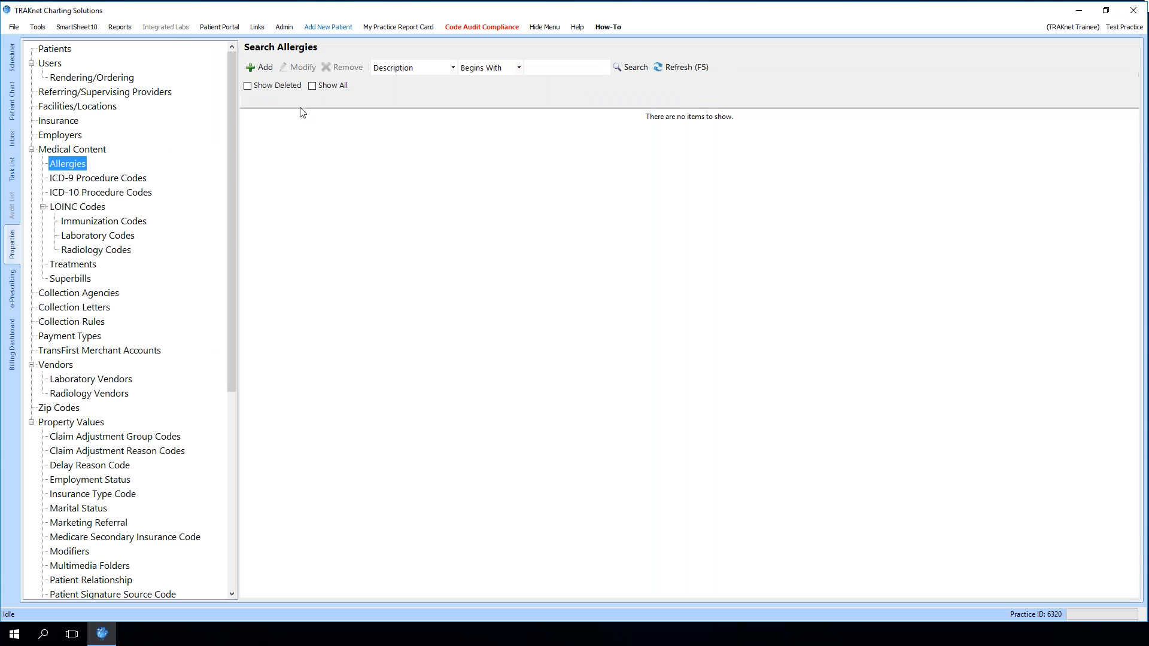
left_click(563, 68)
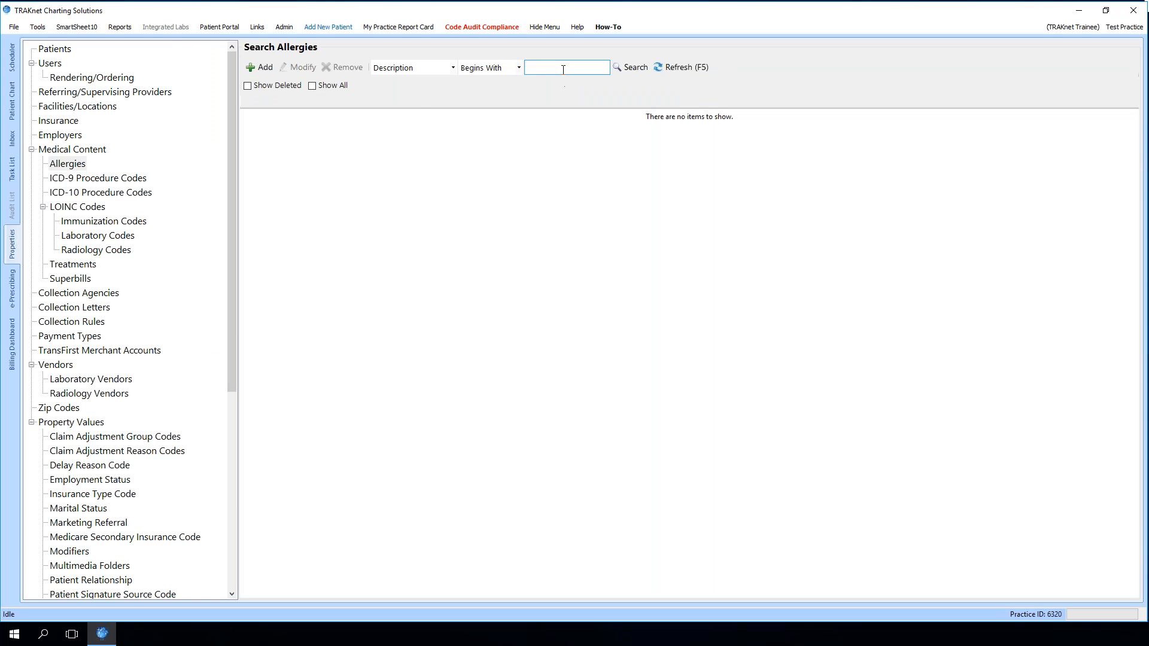
type("cat")
left_click(623, 66)
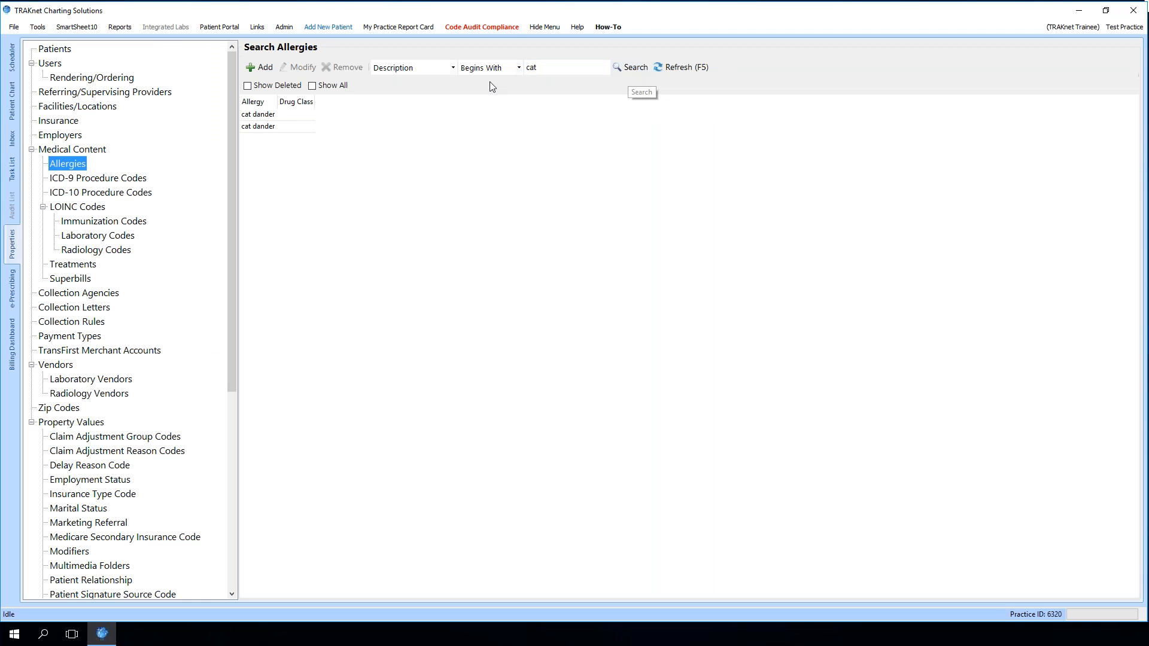
left_click(268, 115)
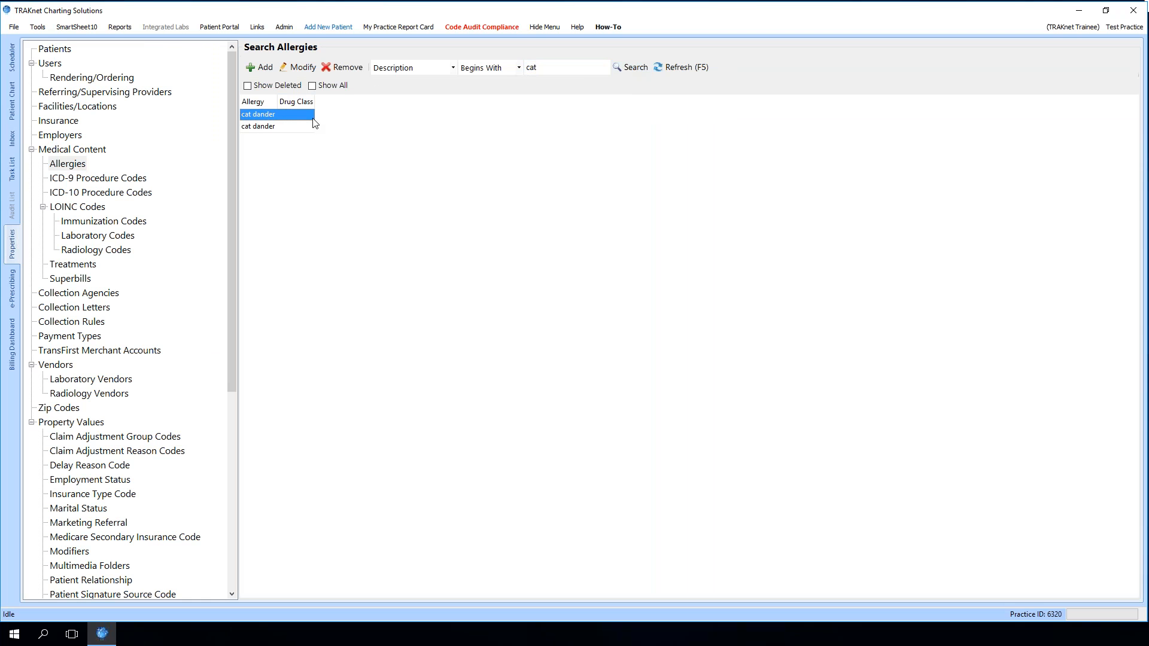
left_click(342, 67)
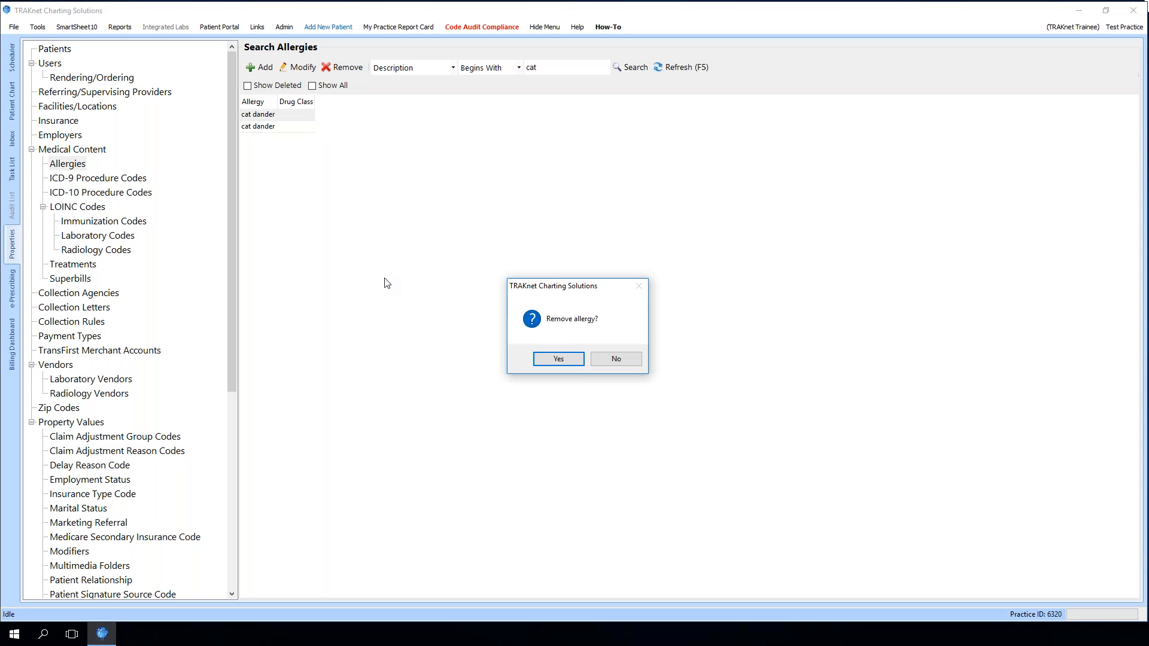
left_click(568, 362)
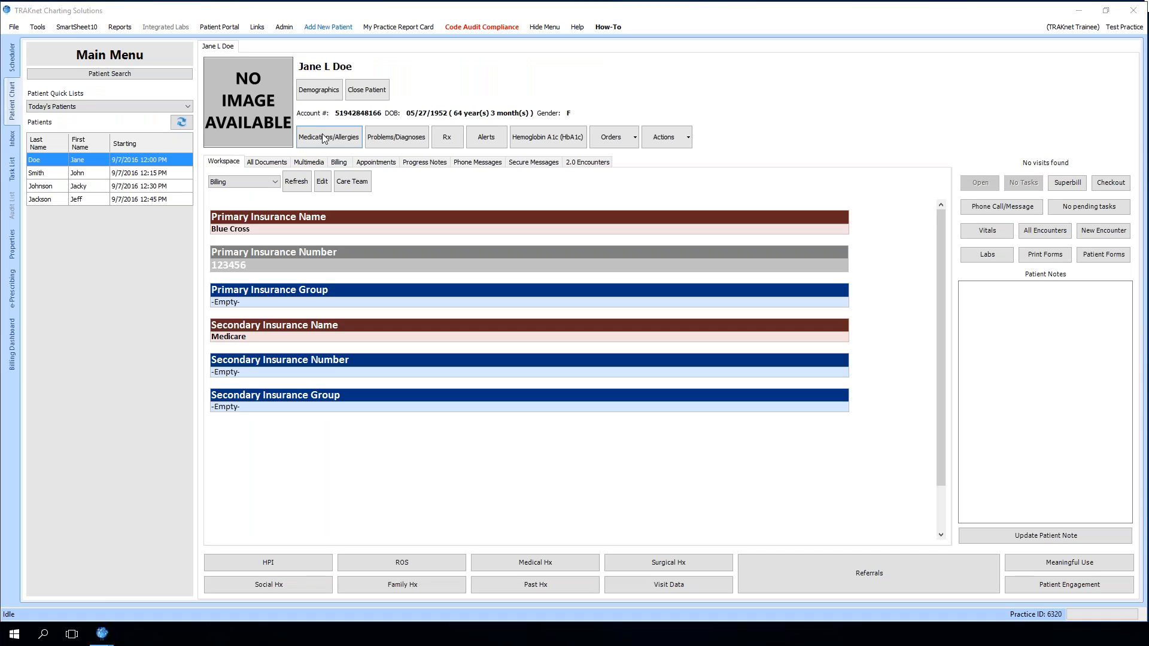
Reopen the patient's add-allergy favorites list to check the cat dander entries, then close it and the dashboard
left_click(323, 138)
left_click(25, 426)
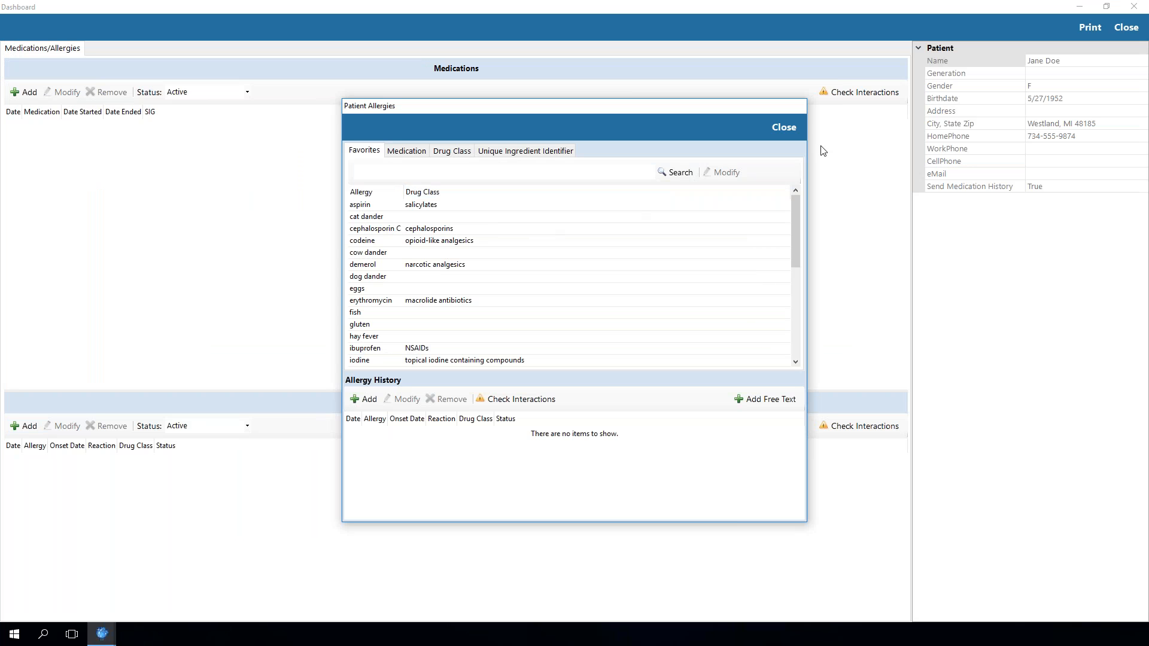
left_click(779, 128)
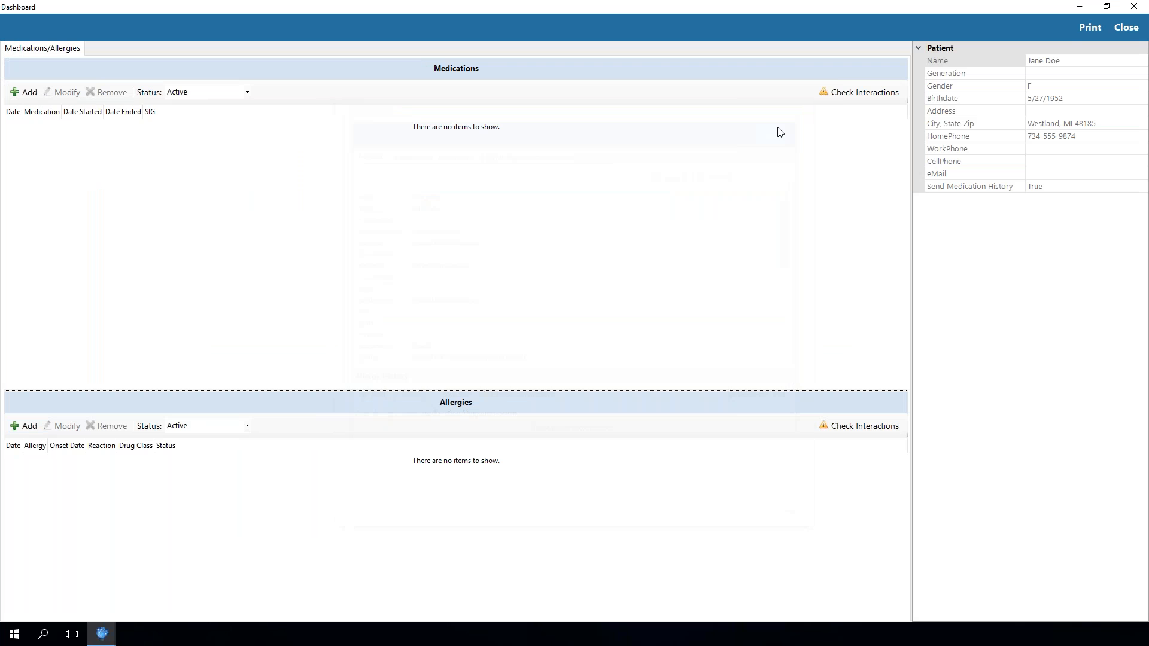
left_click(1126, 27)
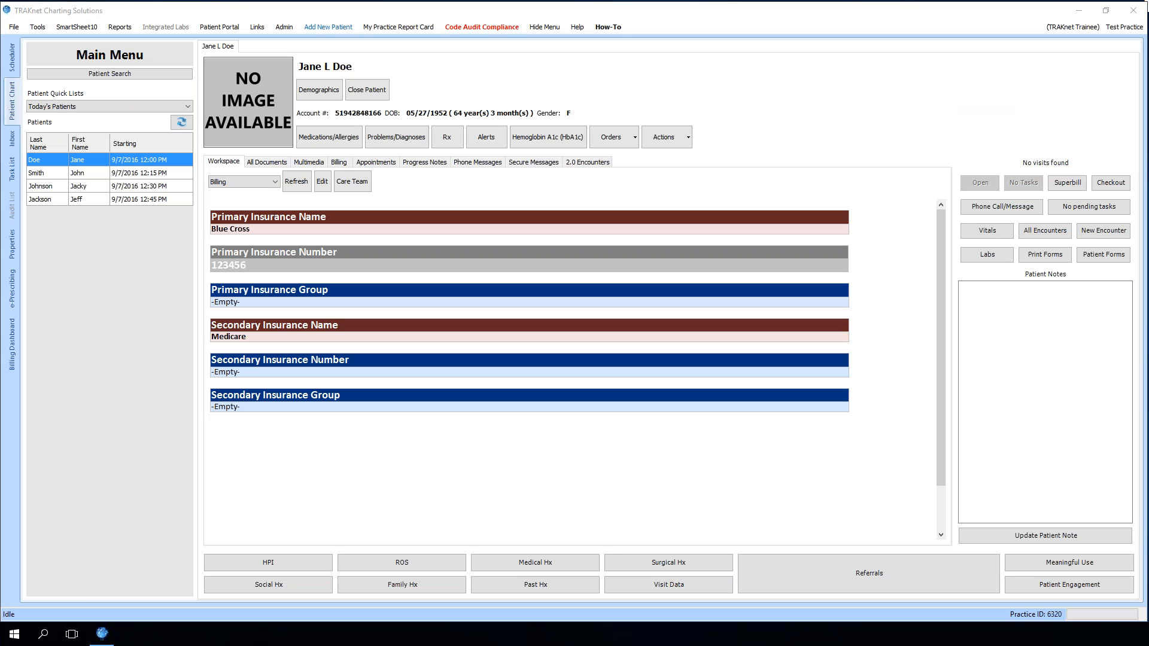
Start a new encounter visit with the NEW PT. SOAP TEMPLATE and enter the L3030 orthotic shortcut under Plan
left_click(1107, 230)
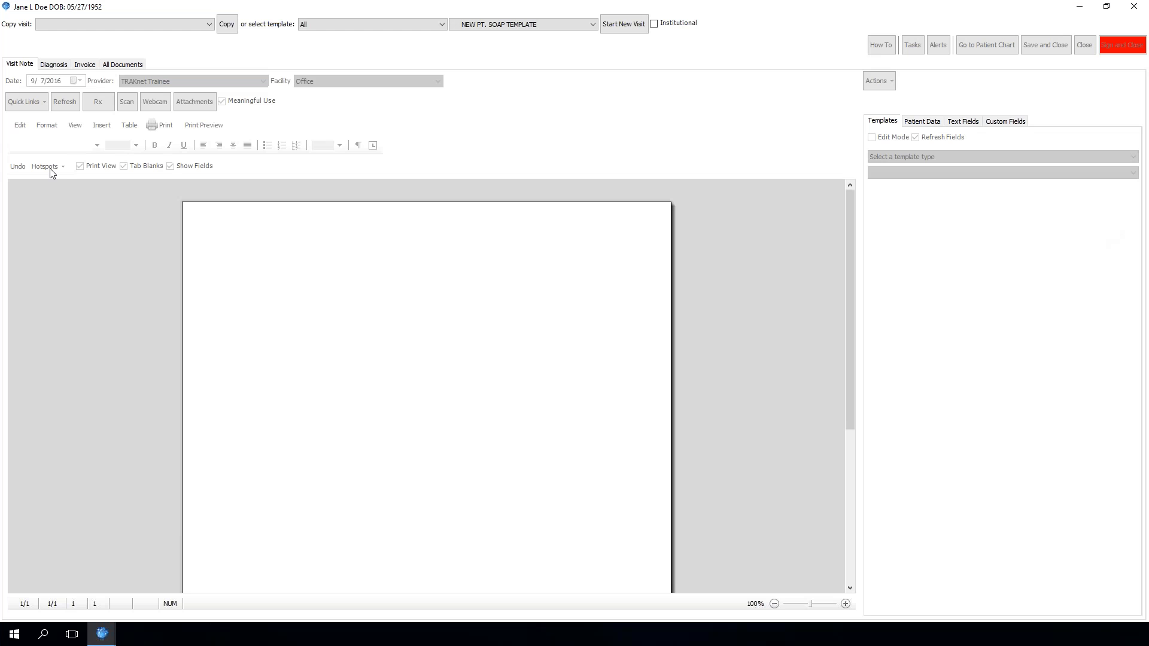
left_click(608, 25)
scroll(341, 292, "down", 3)
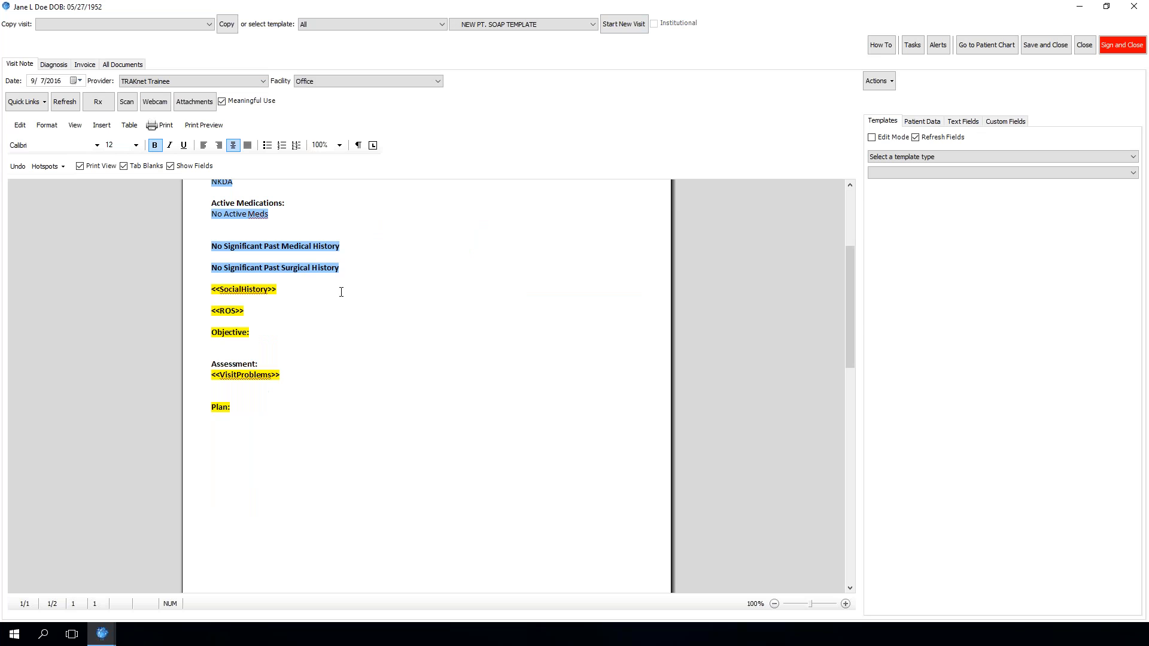
left_click(264, 455)
type("l3000")
key("space")
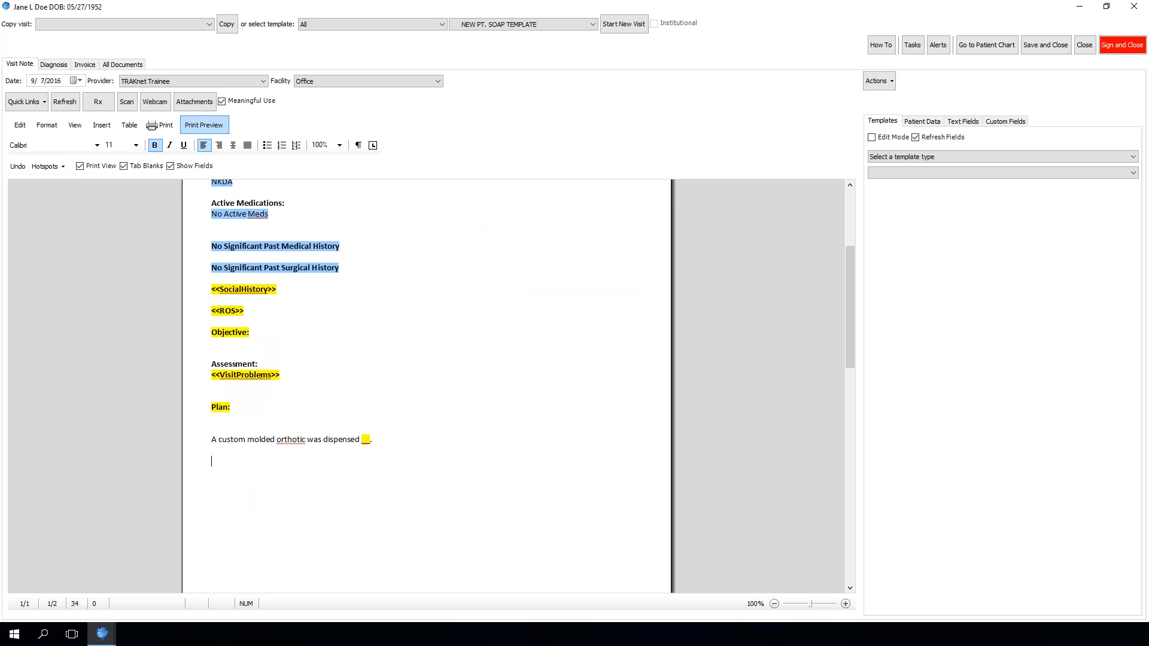
Open the L3030 Custom Molded Orthotic charge on the visit invoice for modification
left_click(84, 64)
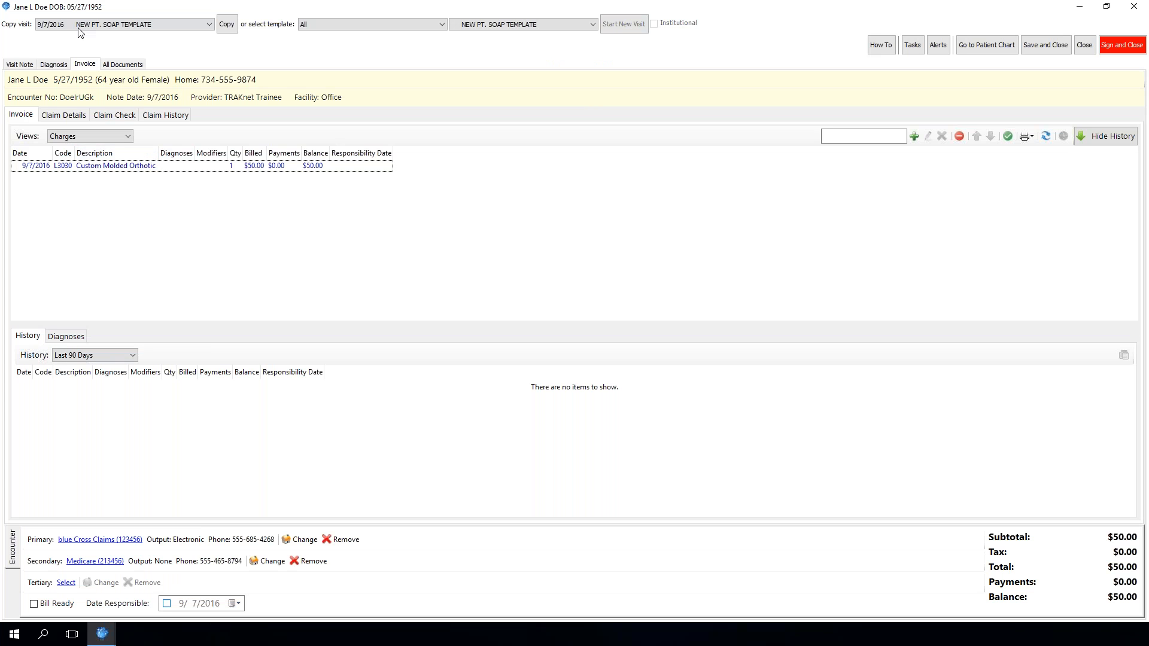
left_click(175, 173)
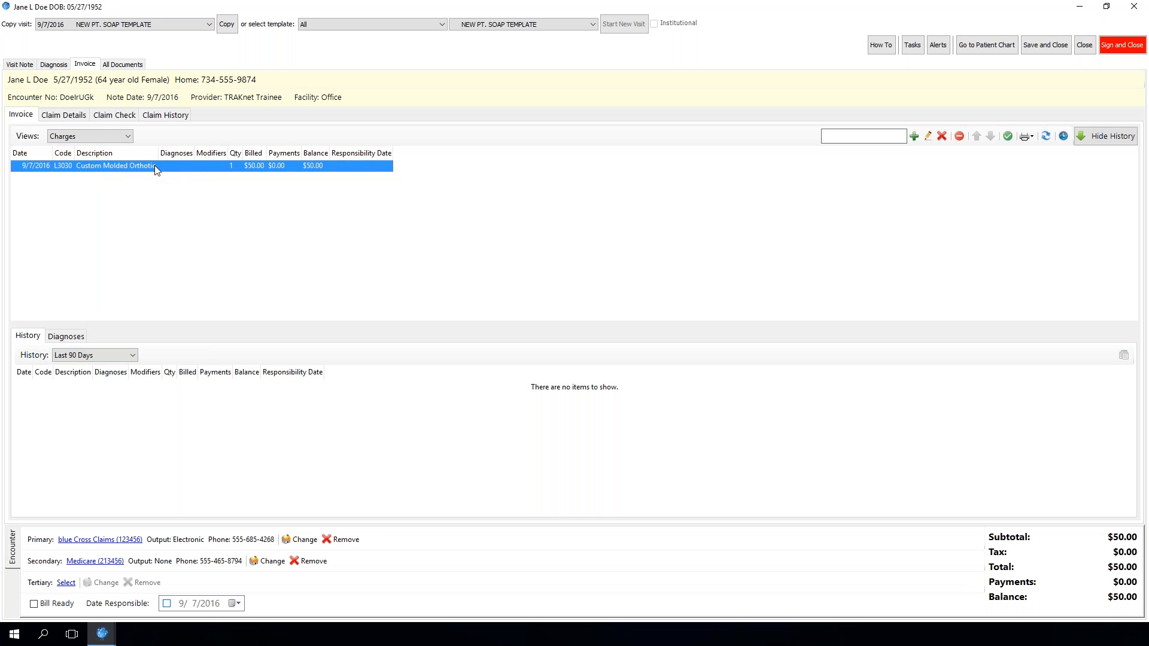
left_click(928, 137)
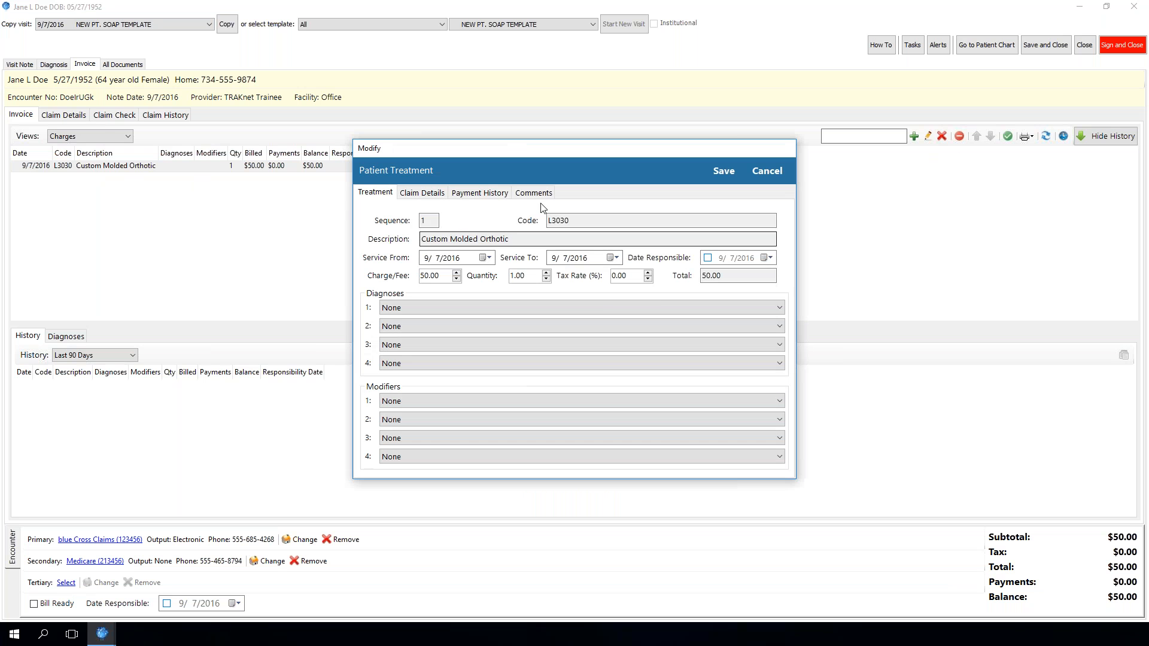
Review the claim detail fields of the L3030 charge, cancel the dialog, and close the visit without saving
left_click(421, 193)
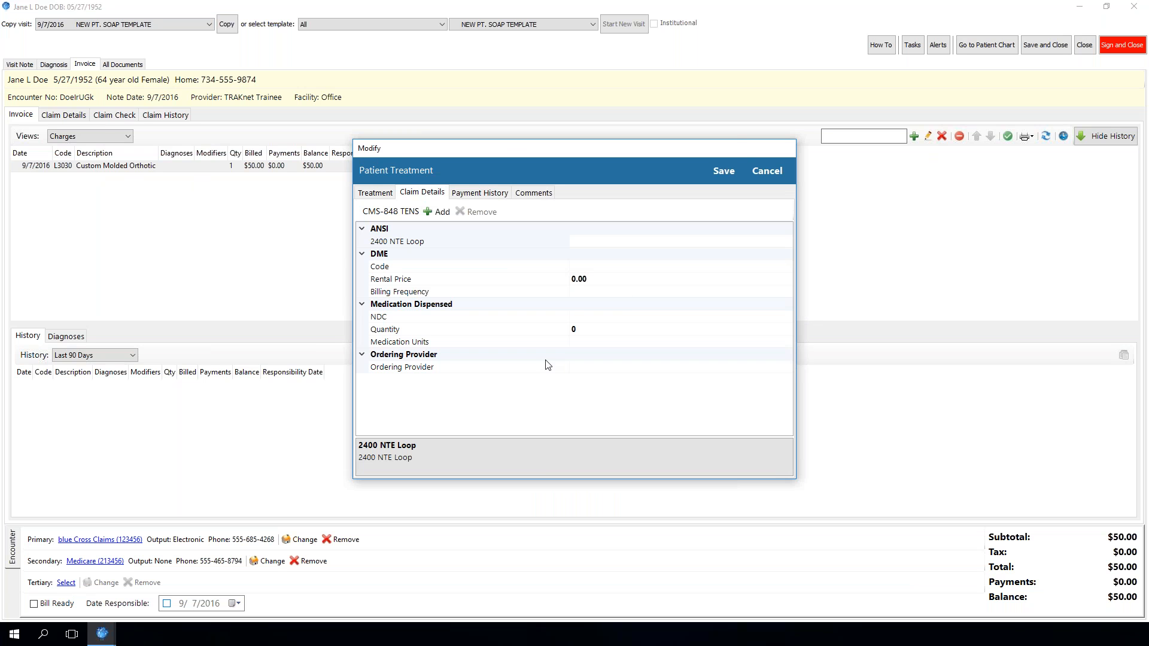
left_click(599, 317)
left_click(587, 329)
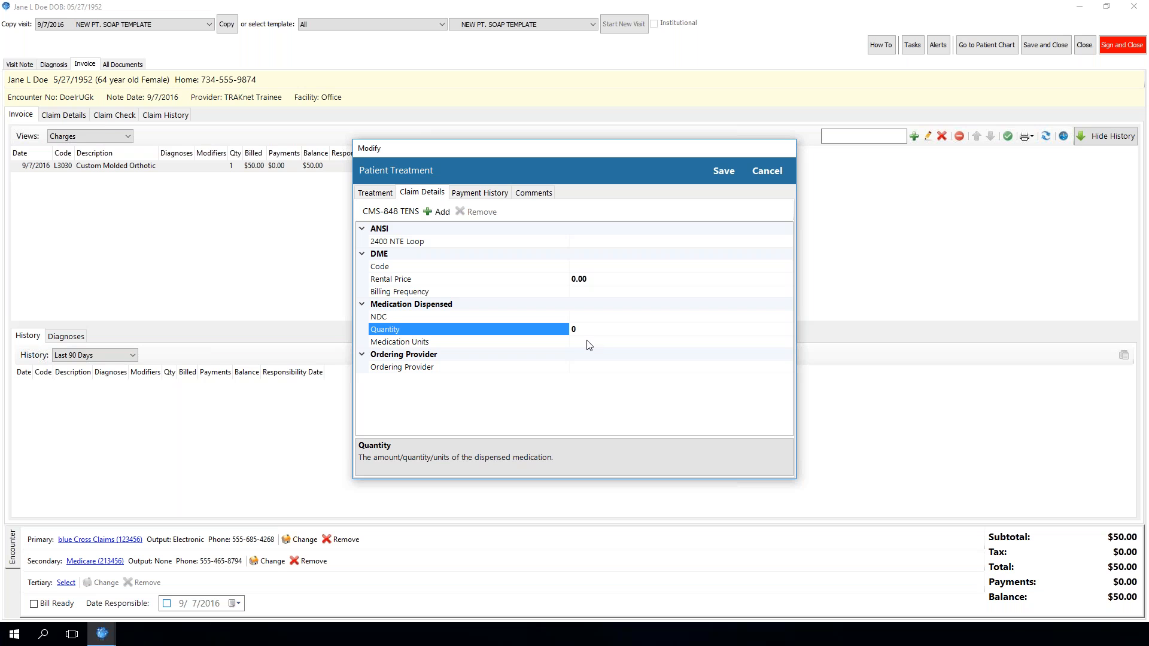
left_click(586, 343)
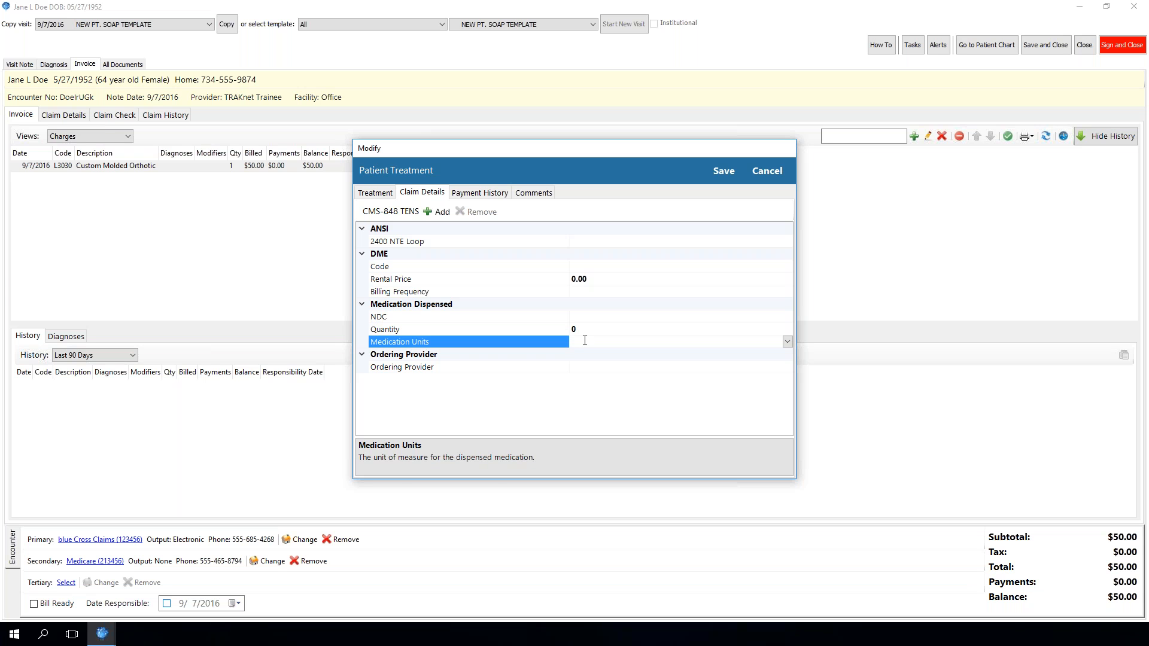
left_click(595, 267)
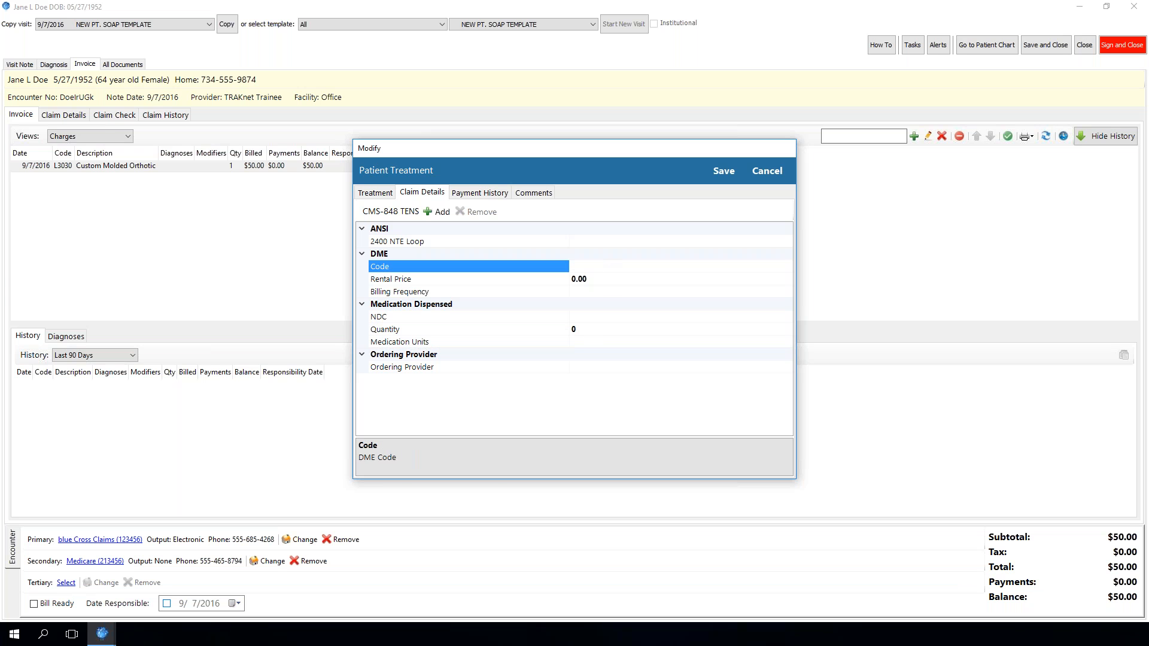
left_click(585, 301)
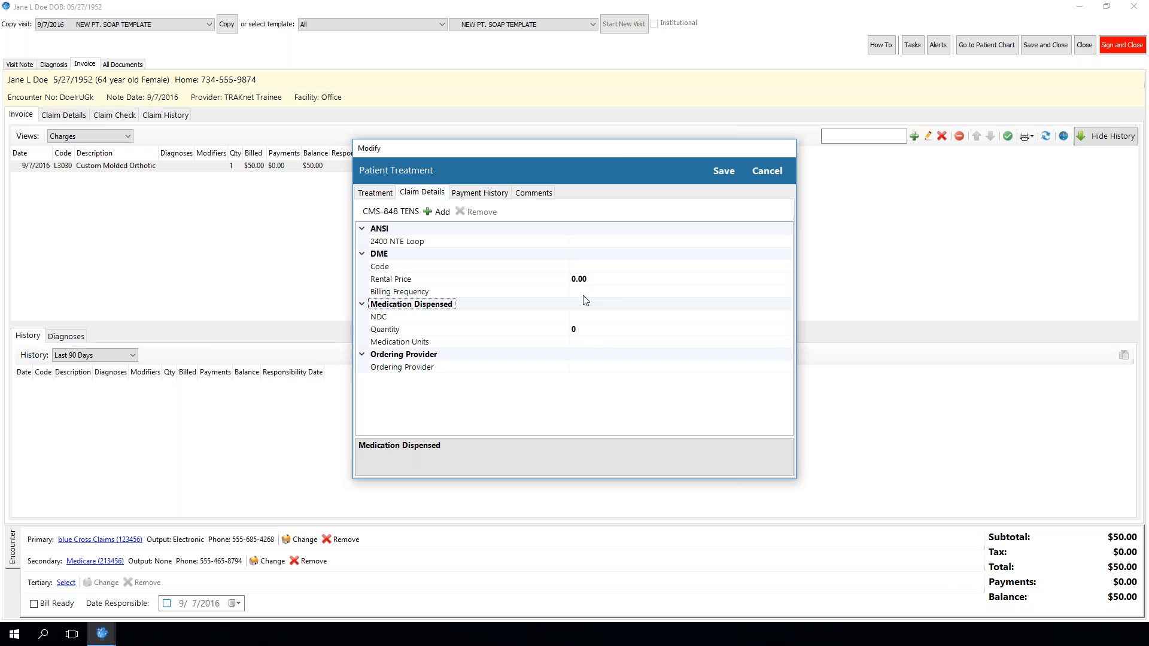
left_click(598, 292)
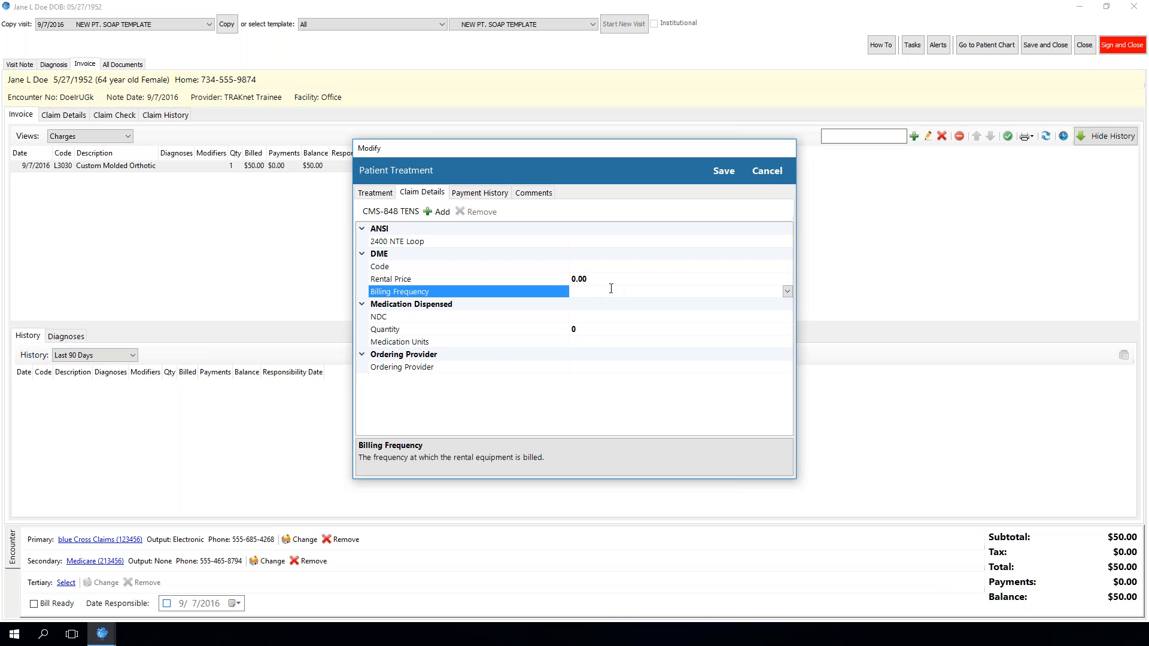
left_click(766, 171)
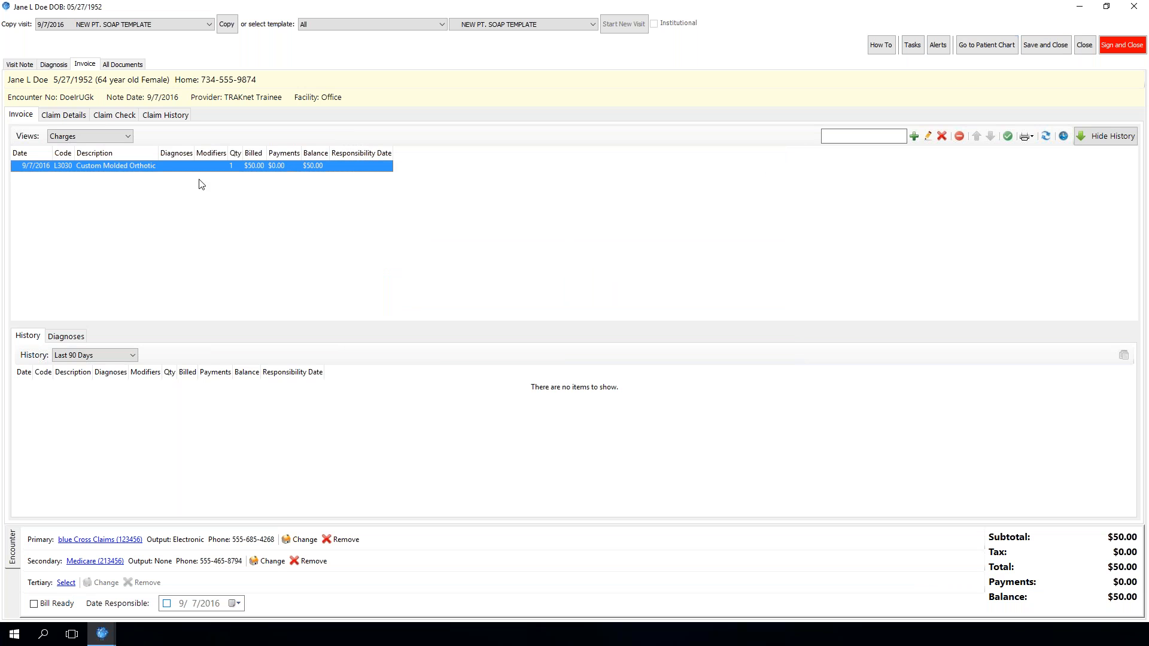
left_click(1084, 47)
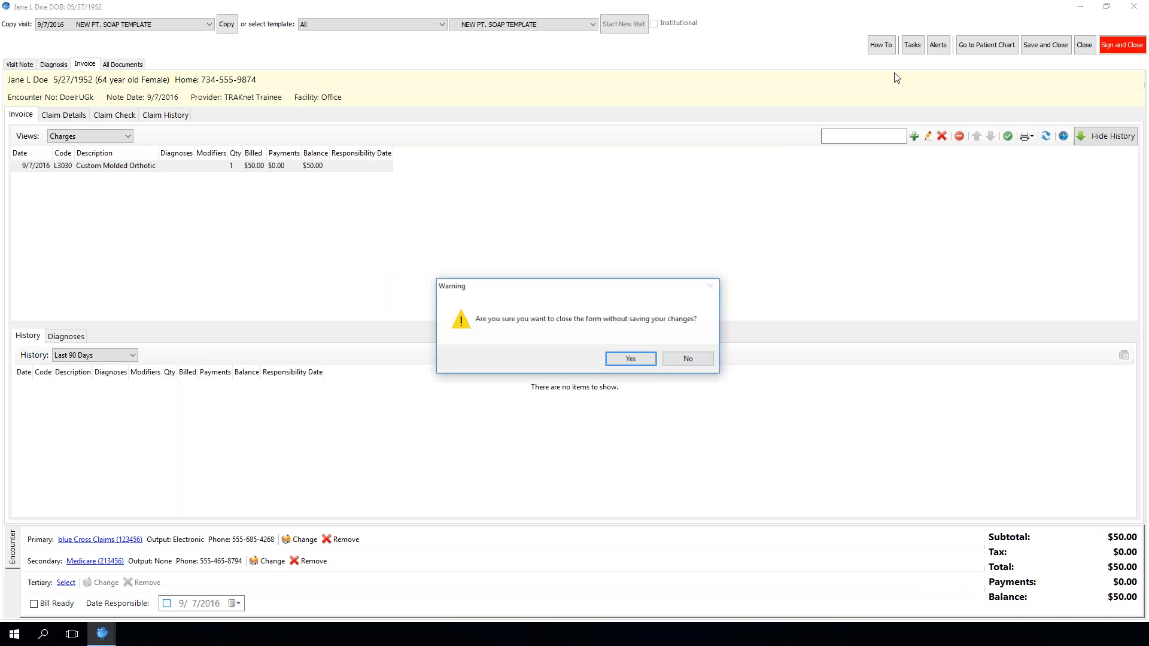
left_click(650, 358)
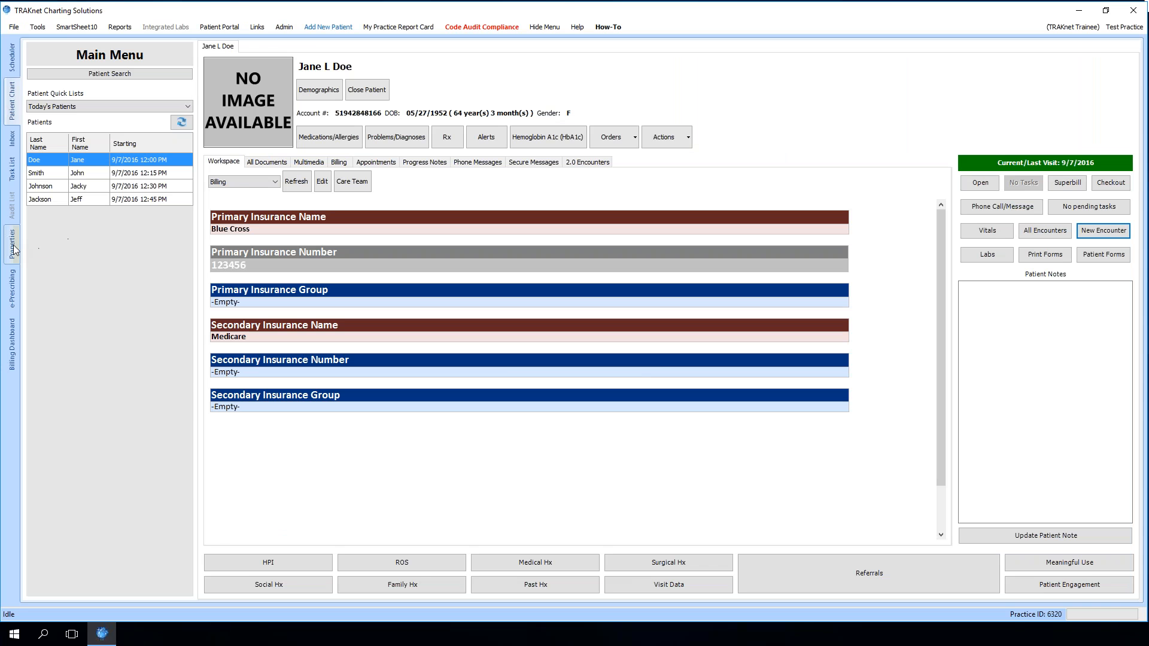
Find the L3030 treatment in the treatment properties, review its claim details, and save it
left_click(12, 245)
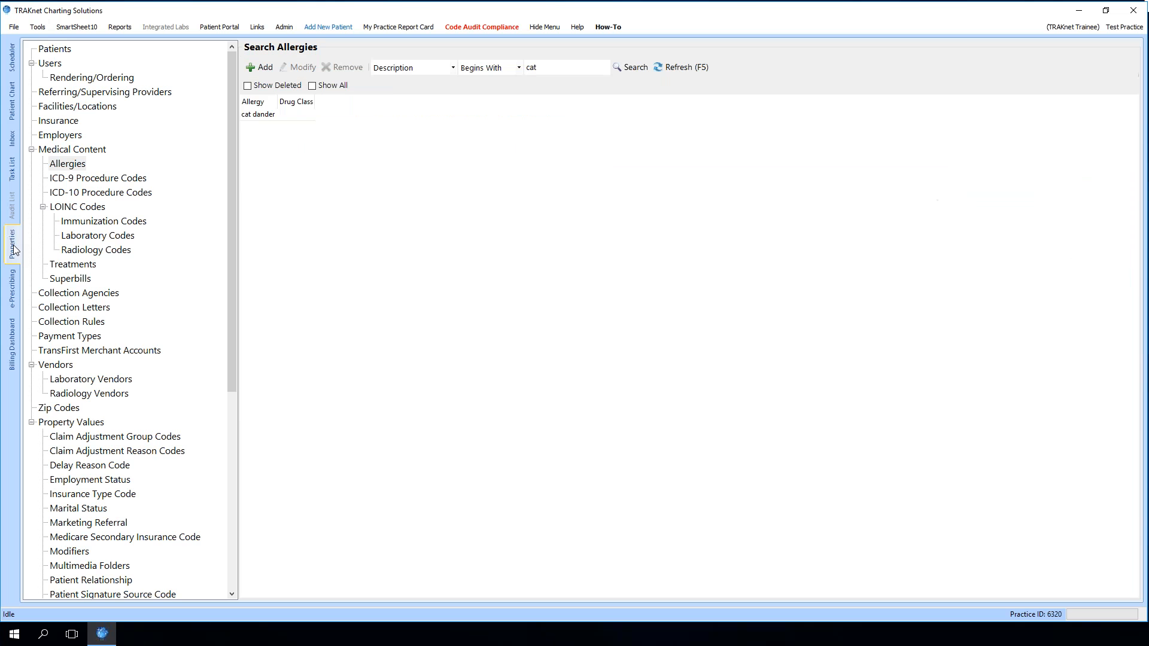
left_click(80, 253)
left_click(74, 267)
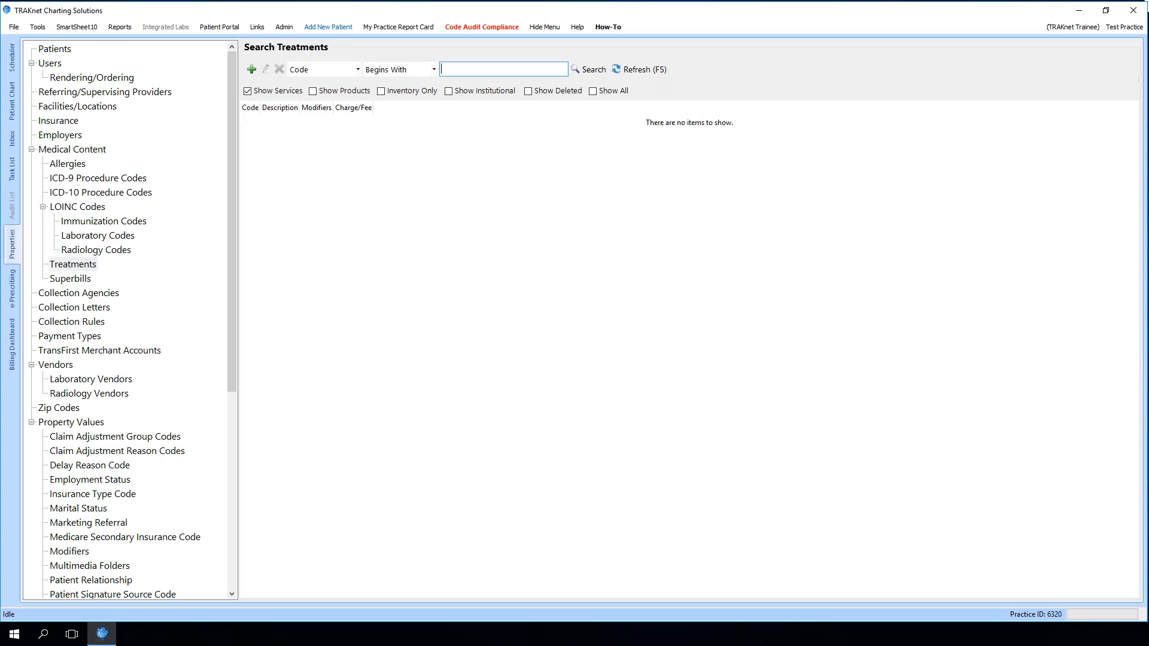
type("l3030")
left_click(579, 74)
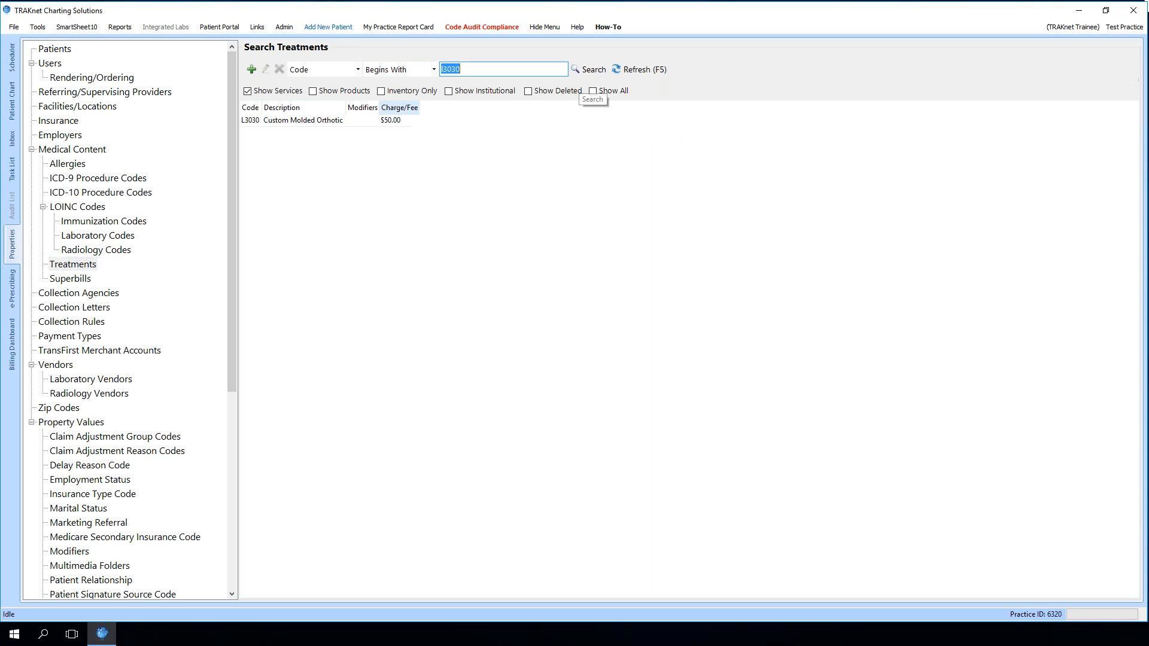
left_click(354, 122)
double_click(351, 121)
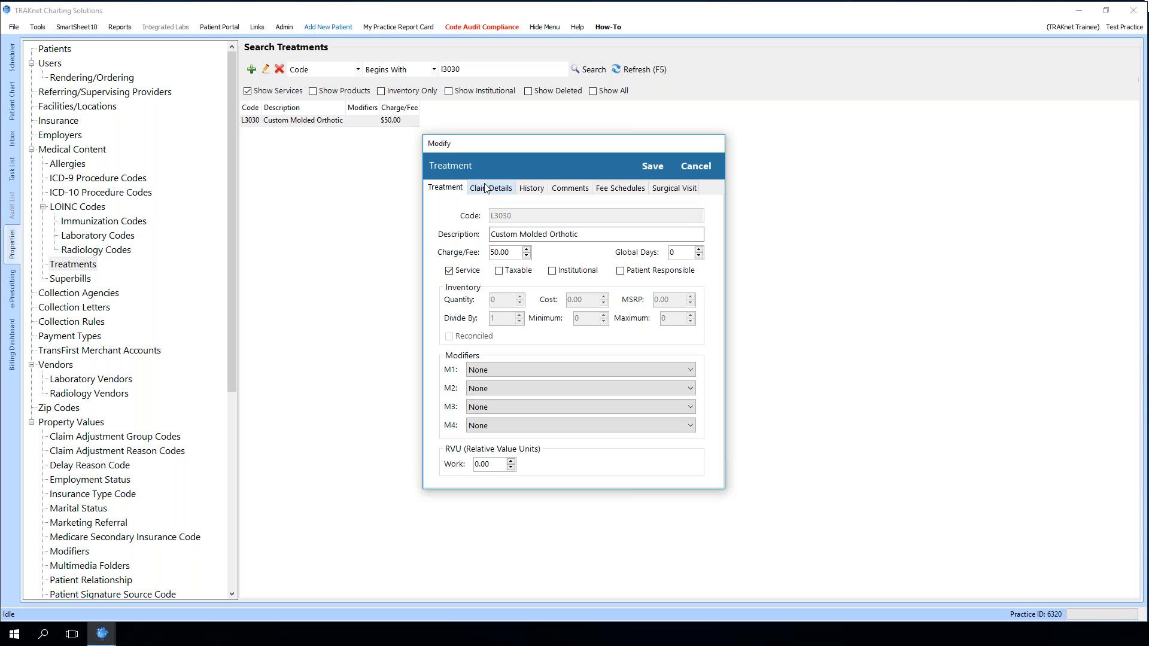
left_click(484, 187)
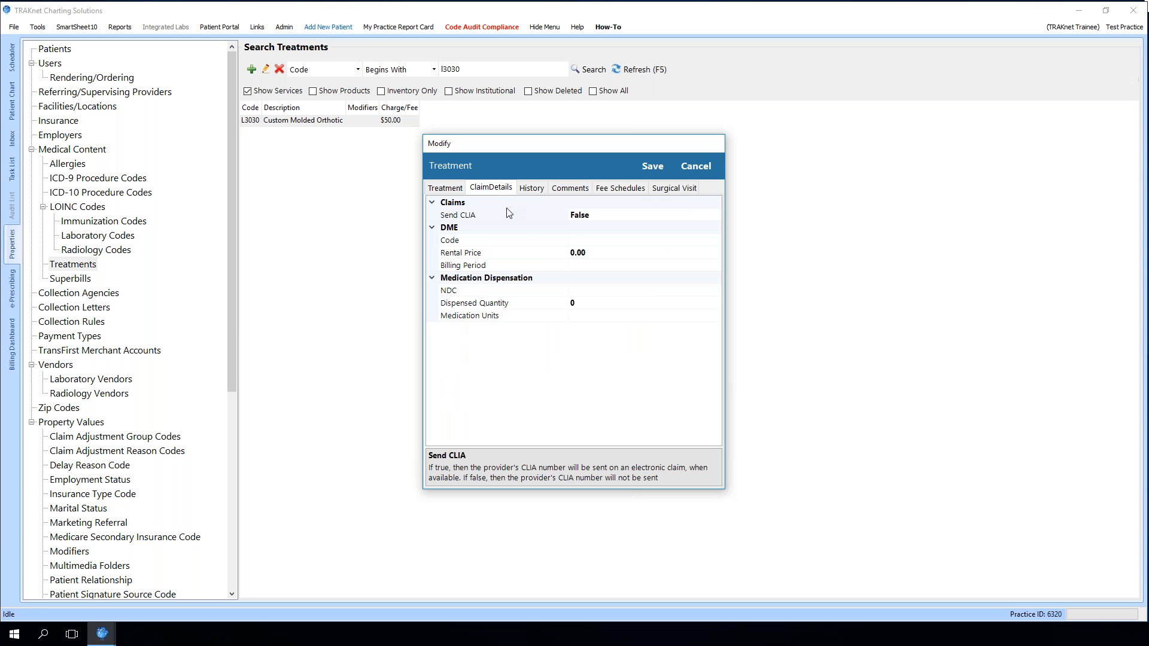
left_click(587, 242)
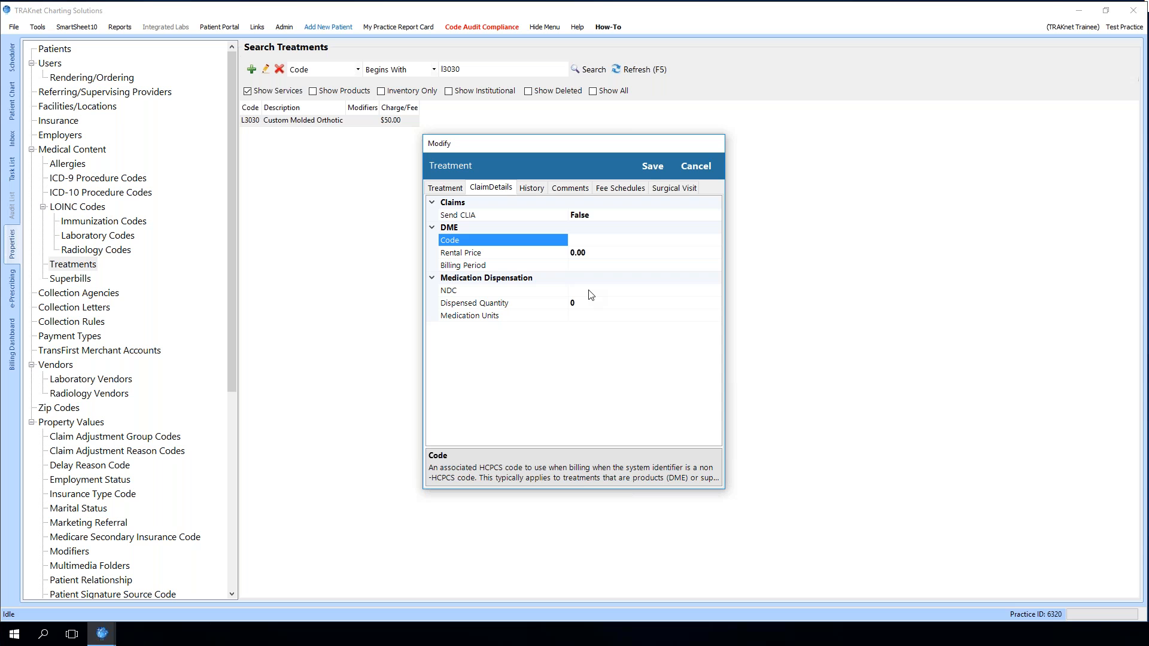
left_click(651, 168)
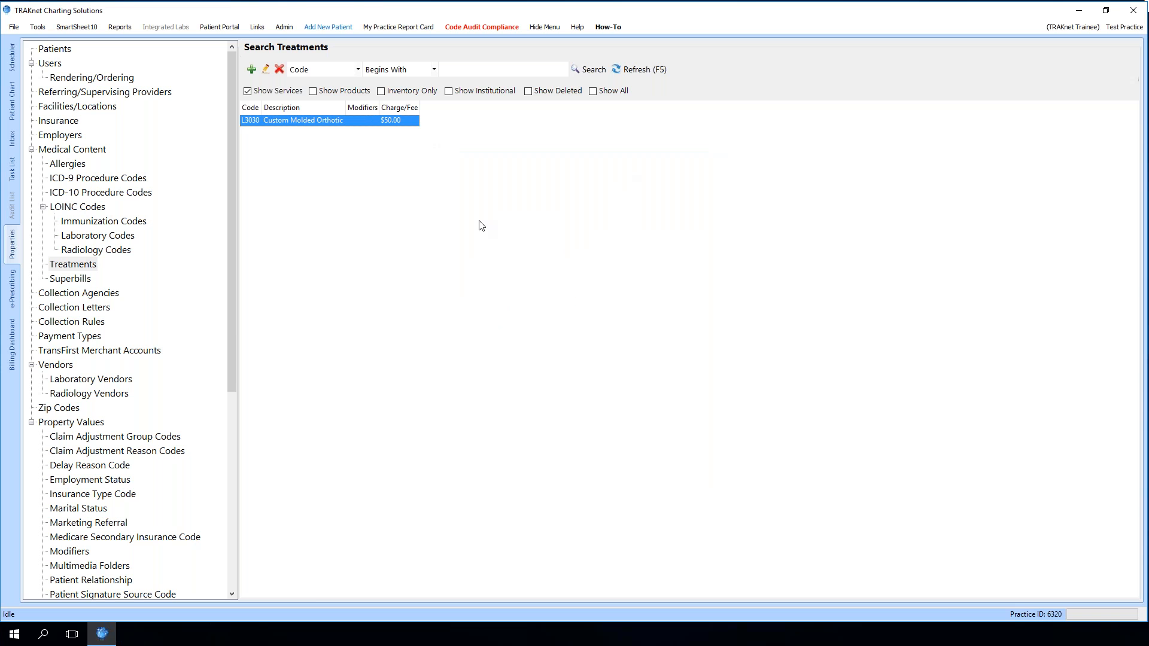
View the billing dashboard's encounters and collections screens
left_click(14, 107)
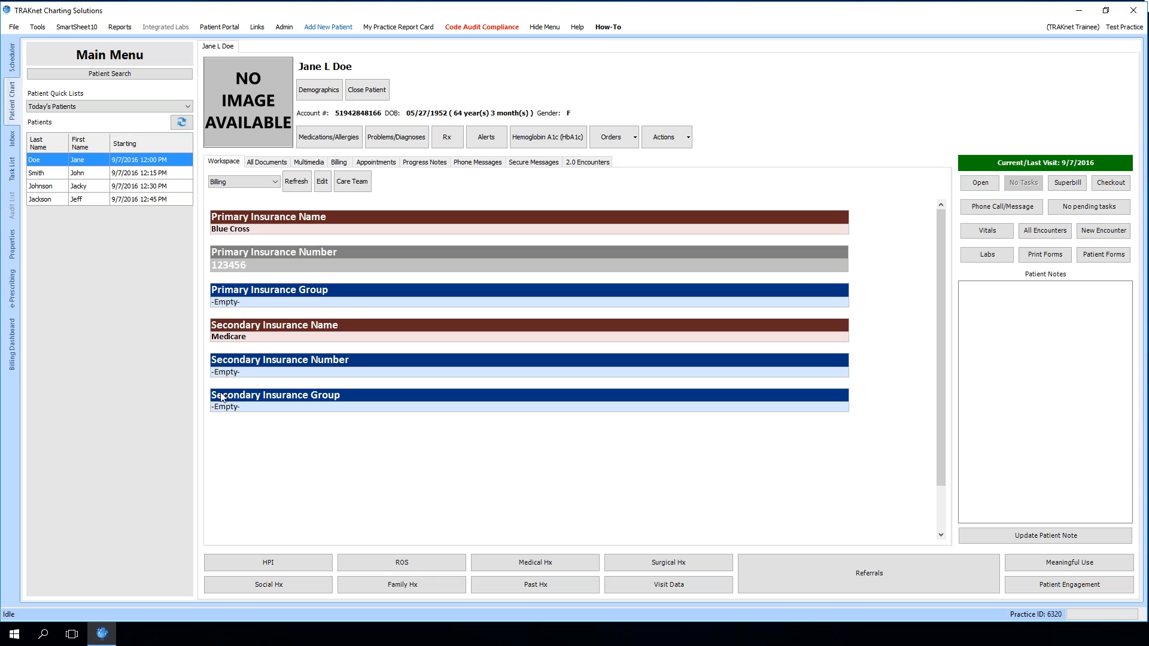
left_click(11, 338)
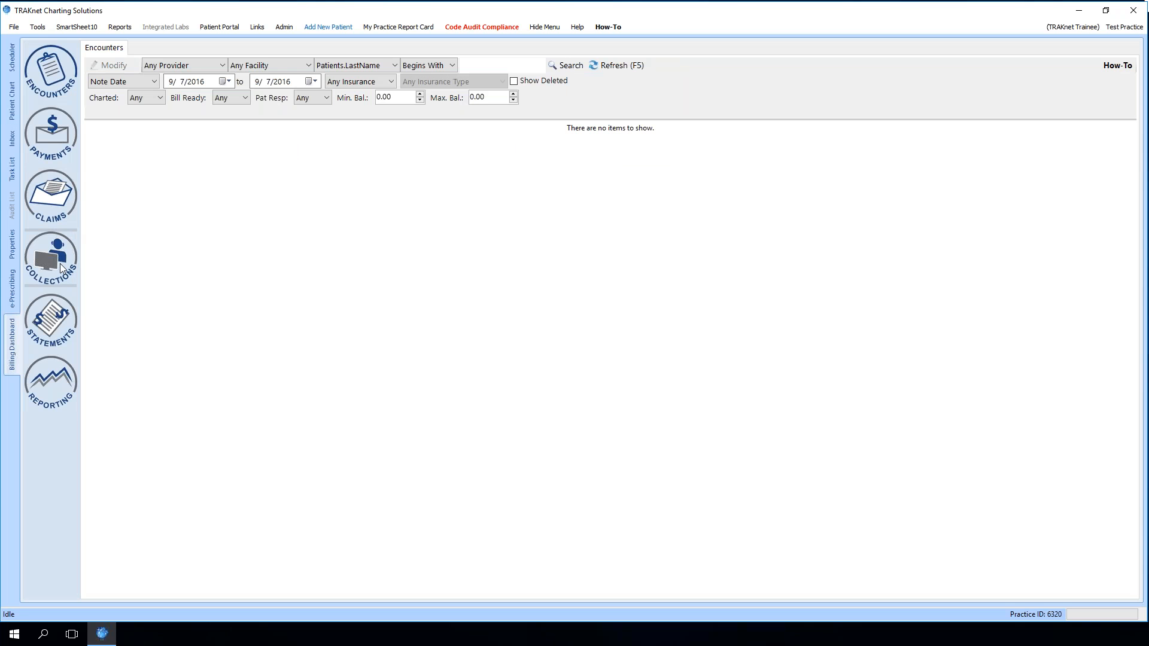
left_click(60, 264)
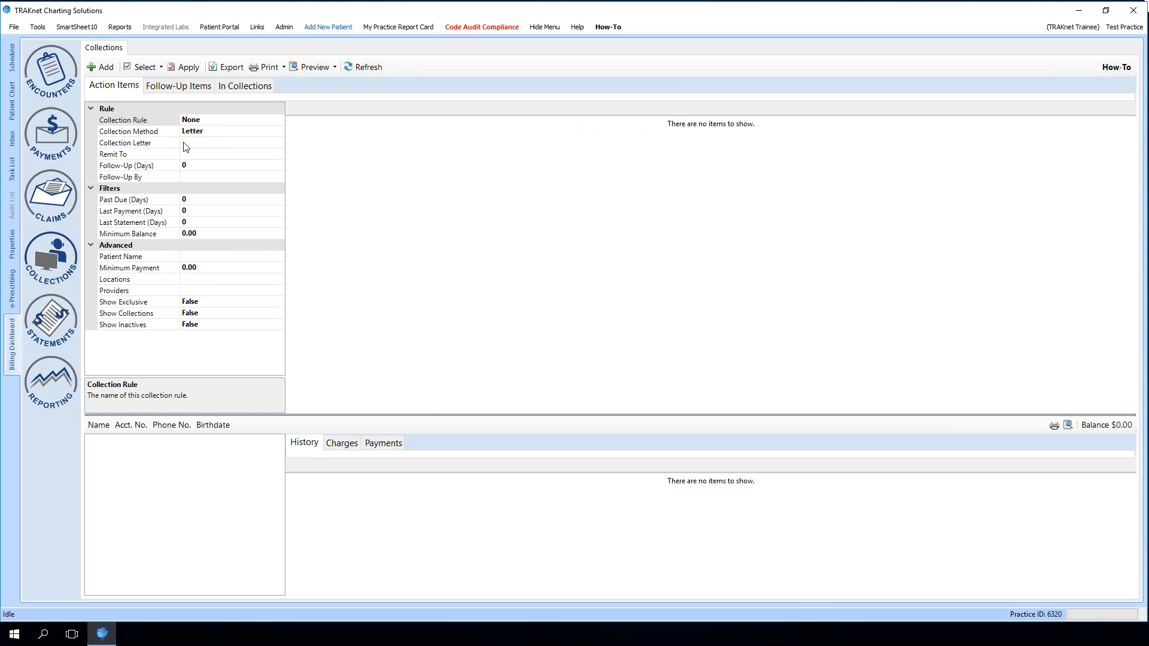
Add a collection agency named ABC Collections in the properties
left_click(13, 245)
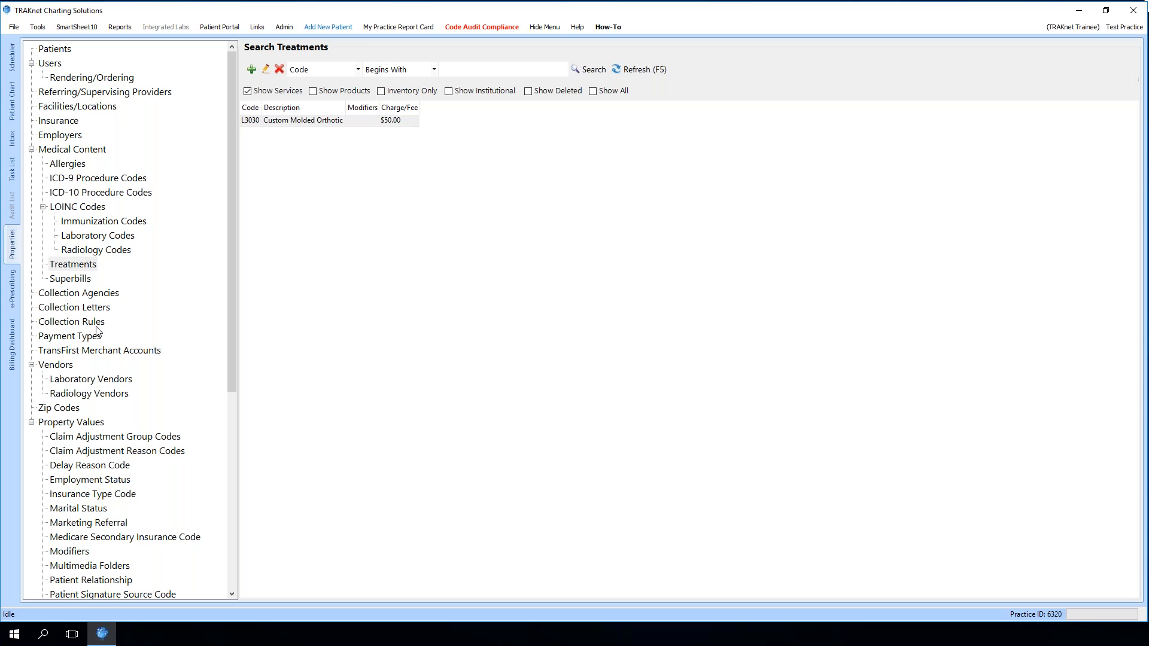
left_click(98, 295)
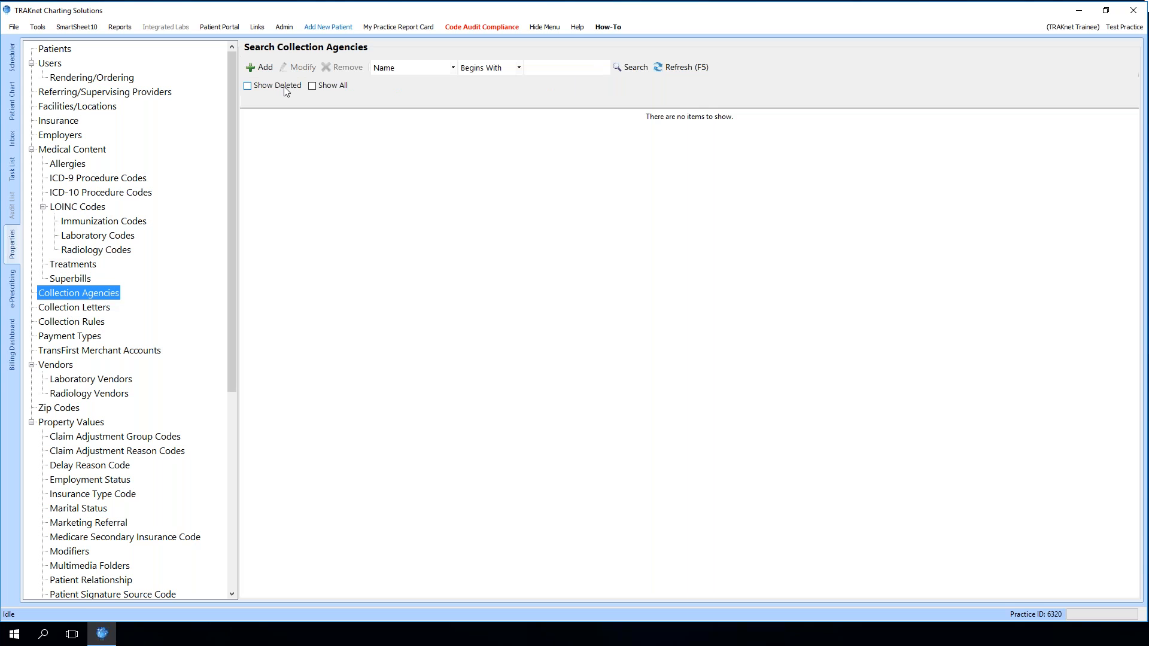
left_click(268, 70)
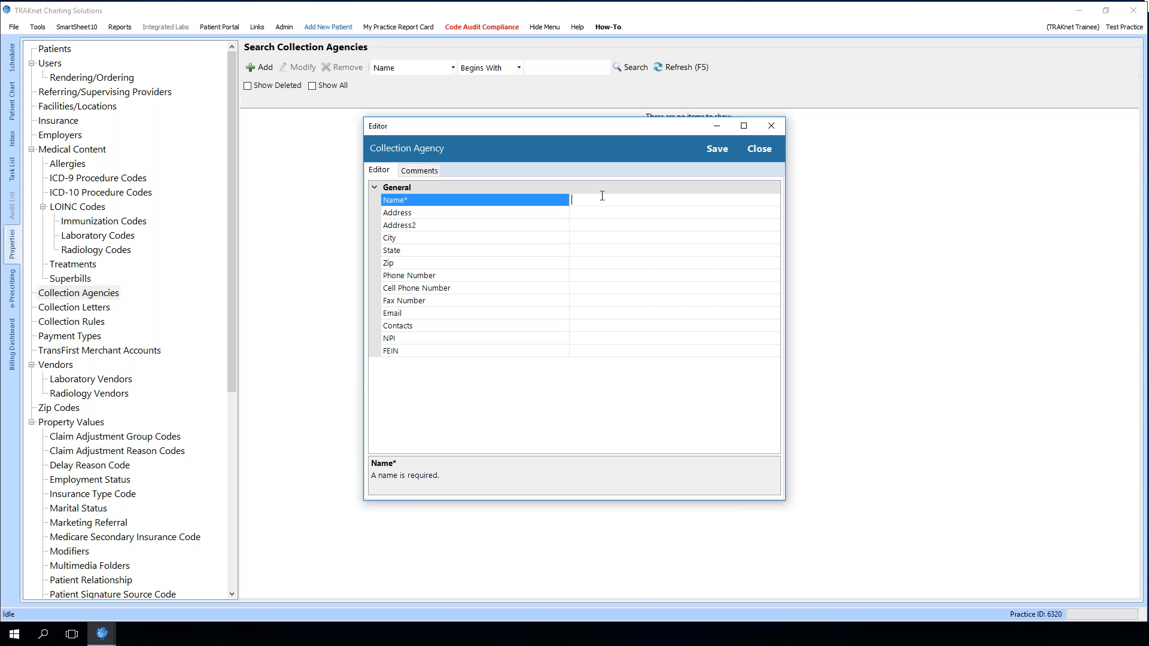
type("ABC Collections")
left_click(715, 152)
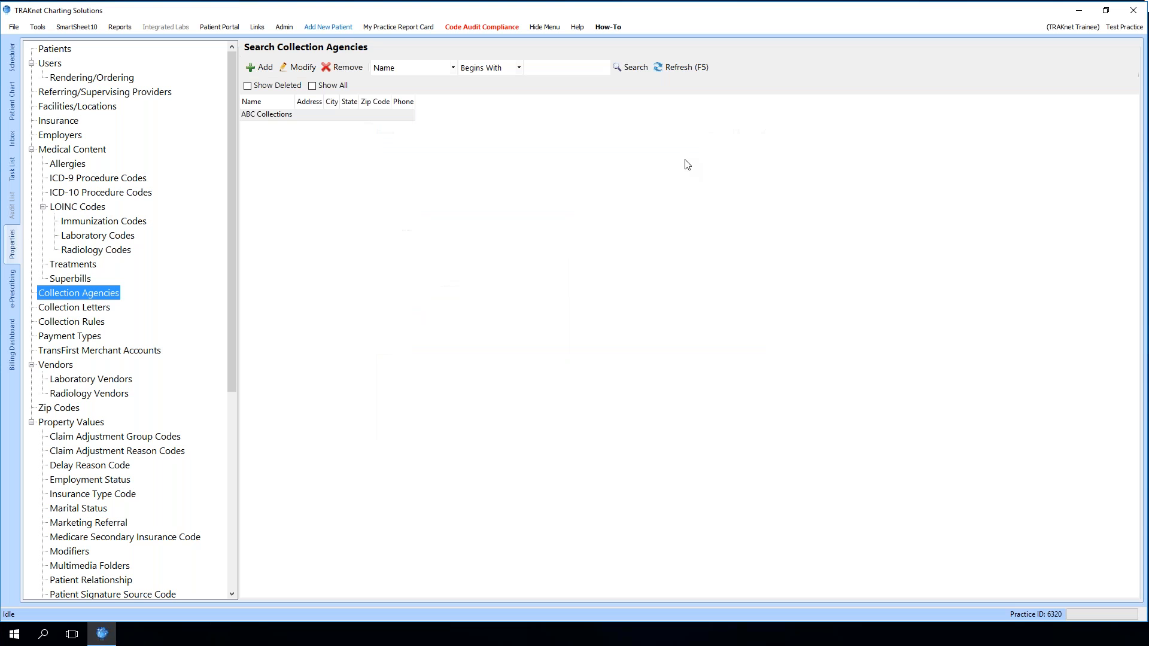
Create a new collection letter named 90 day notice and begin its body with Dear
left_click(97, 309)
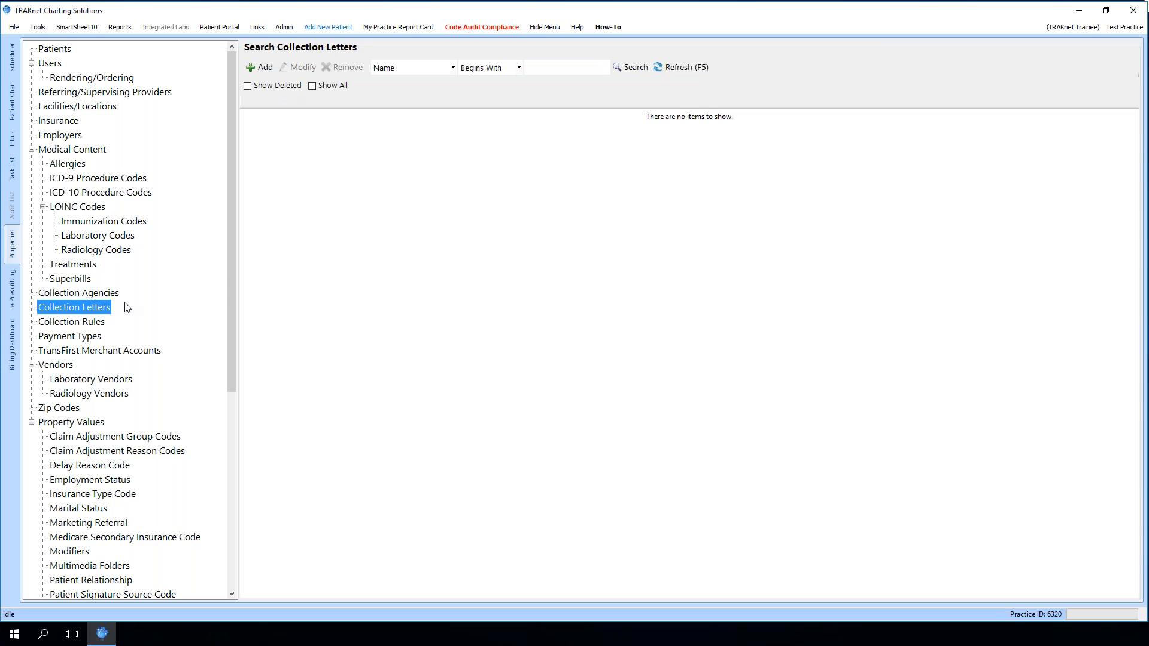
left_click(261, 70)
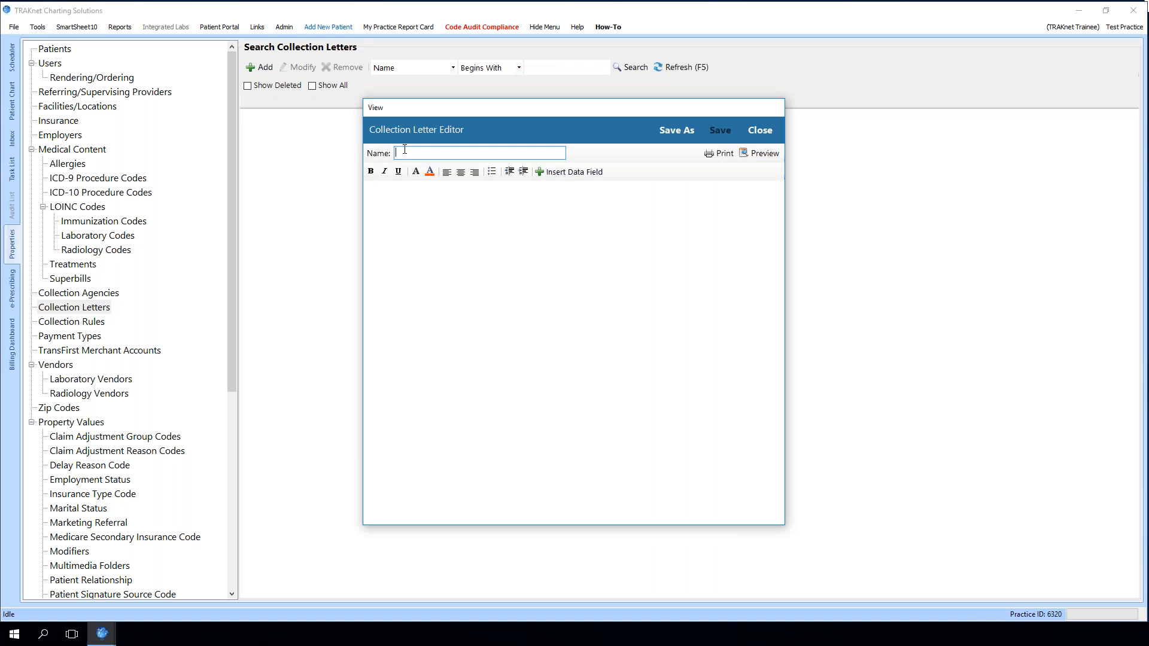
type("90 day notice")
left_click(433, 193)
type("Dear")
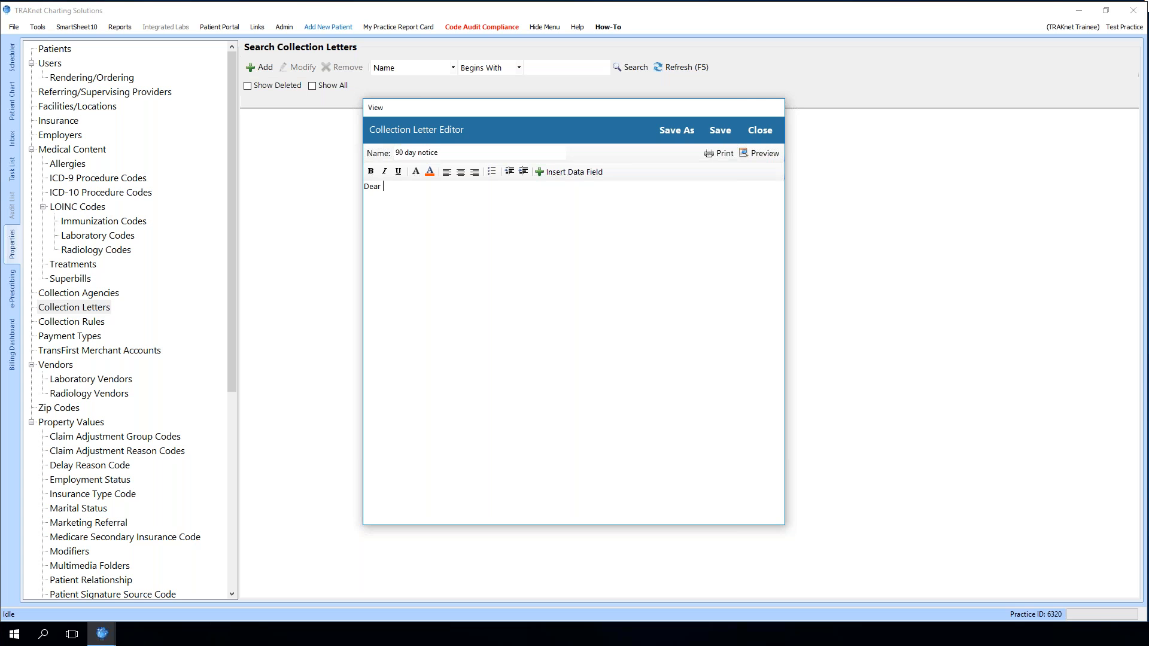
Insert the Patient.FirstName data field after the greeting
left_click(553, 175)
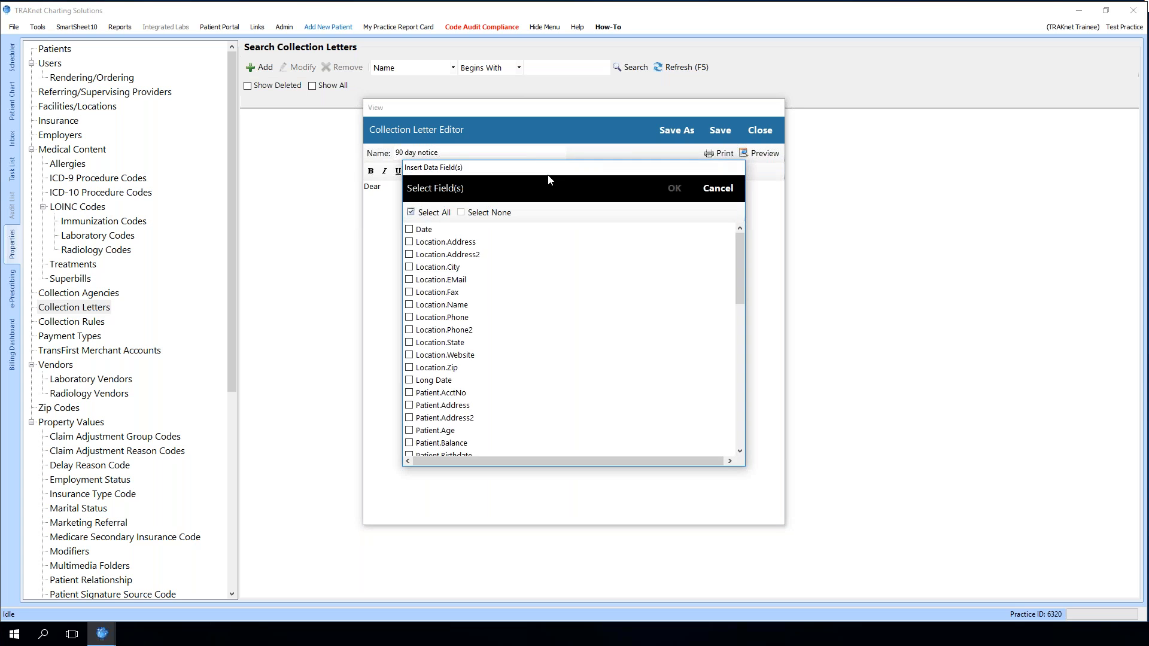
left_click_drag(542, 173, 689, 153)
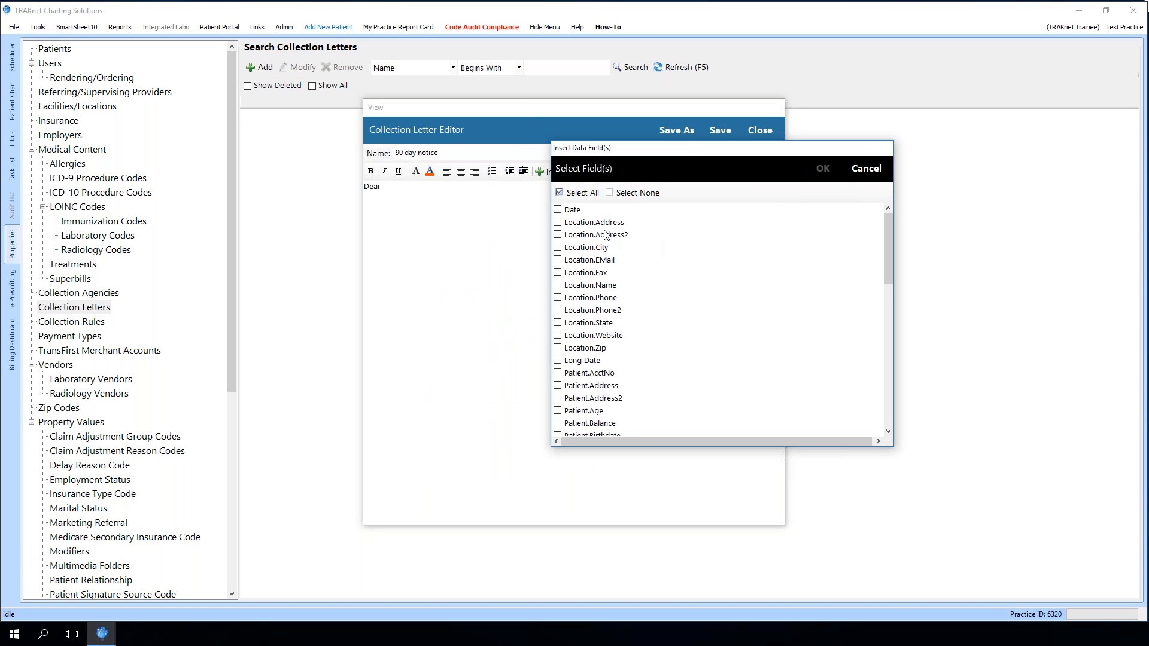
scroll(641, 317, "down", 4)
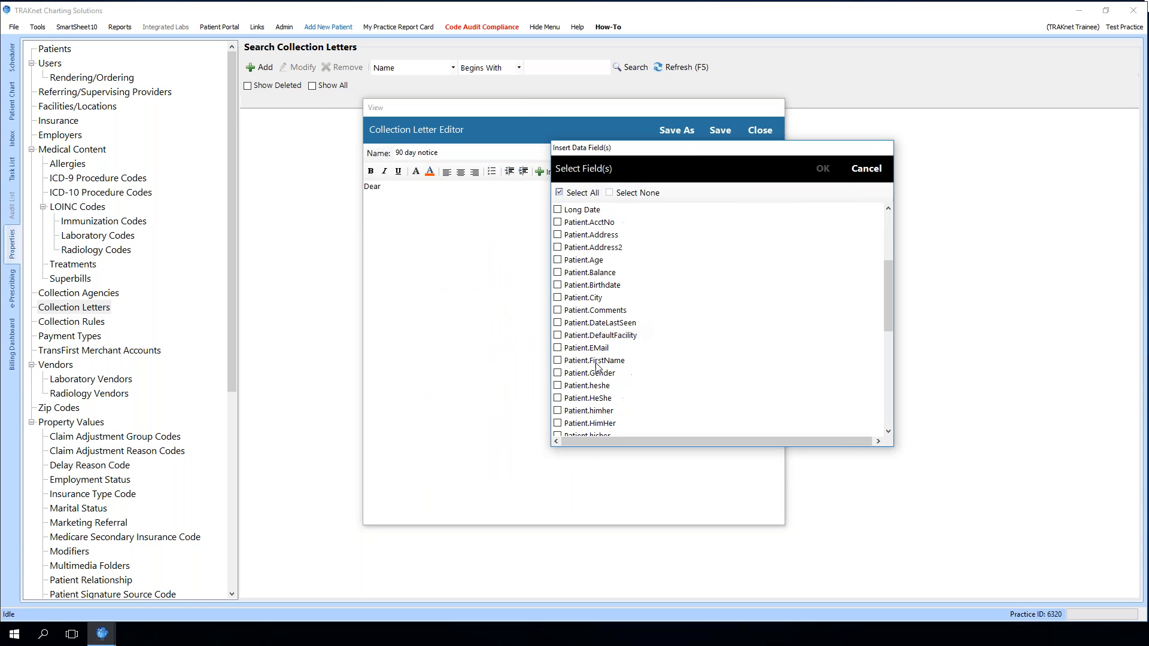
left_click(558, 361)
scroll(640, 379, "down", 1)
scroll(640, 379, "down", 1)
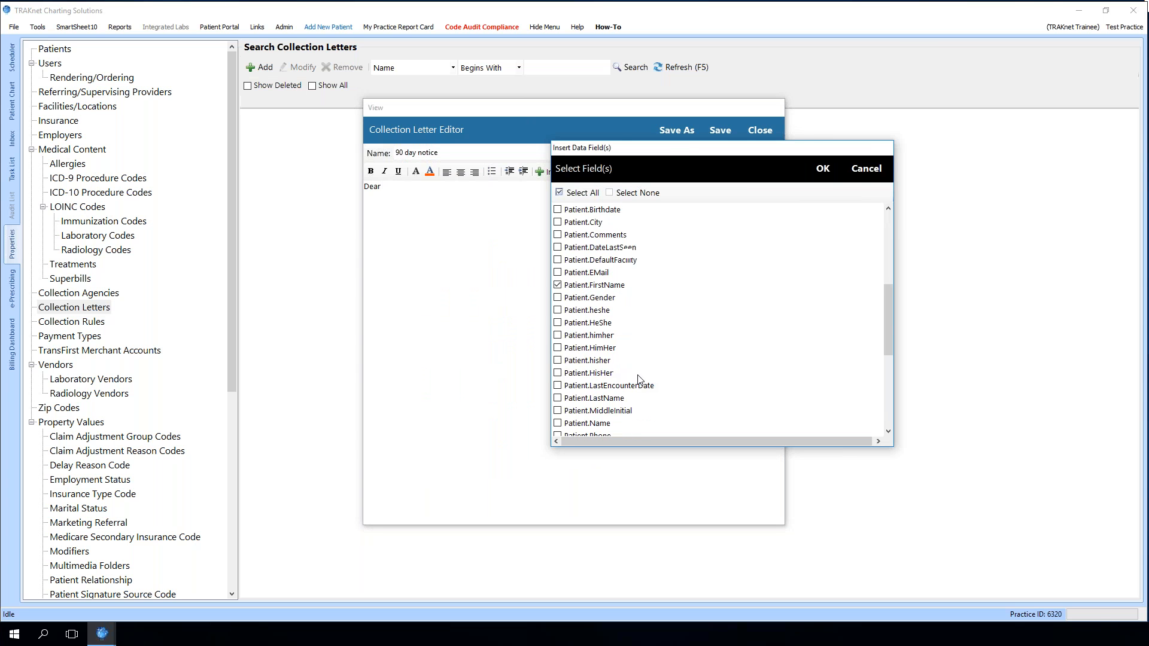
left_click(822, 170)
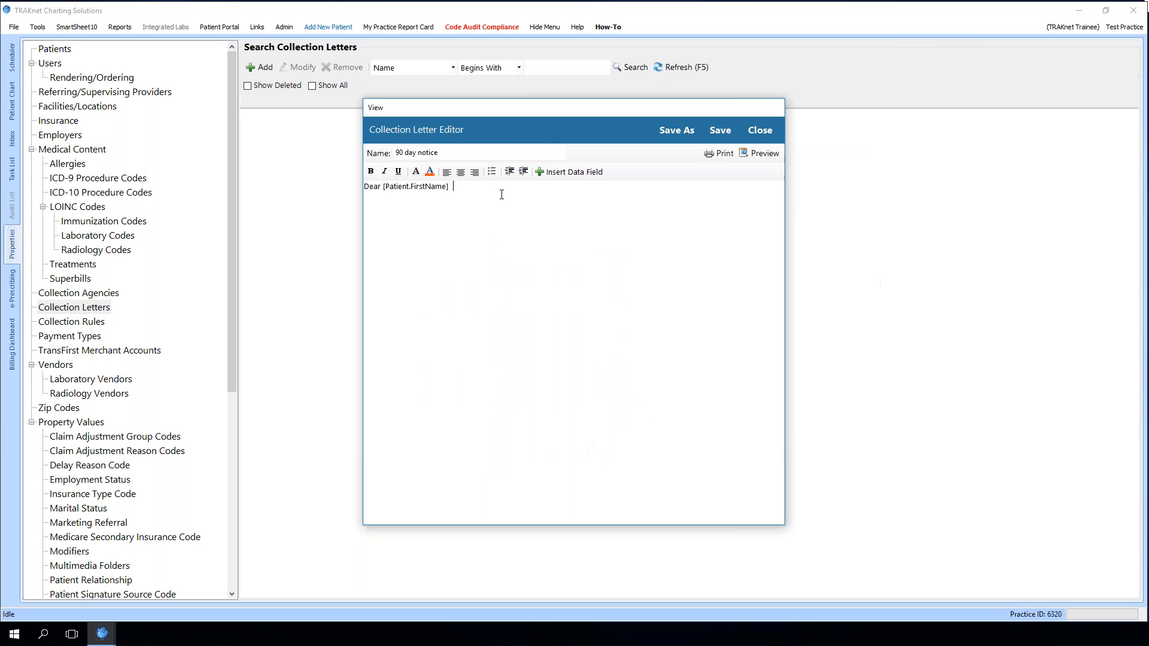
Add a comma and a new line reading 'We have noticed that your balance of' followed by the Patient.Balance data field
type(",")
key("Return")
type("We have noticed that your balance of")
left_click(562, 173)
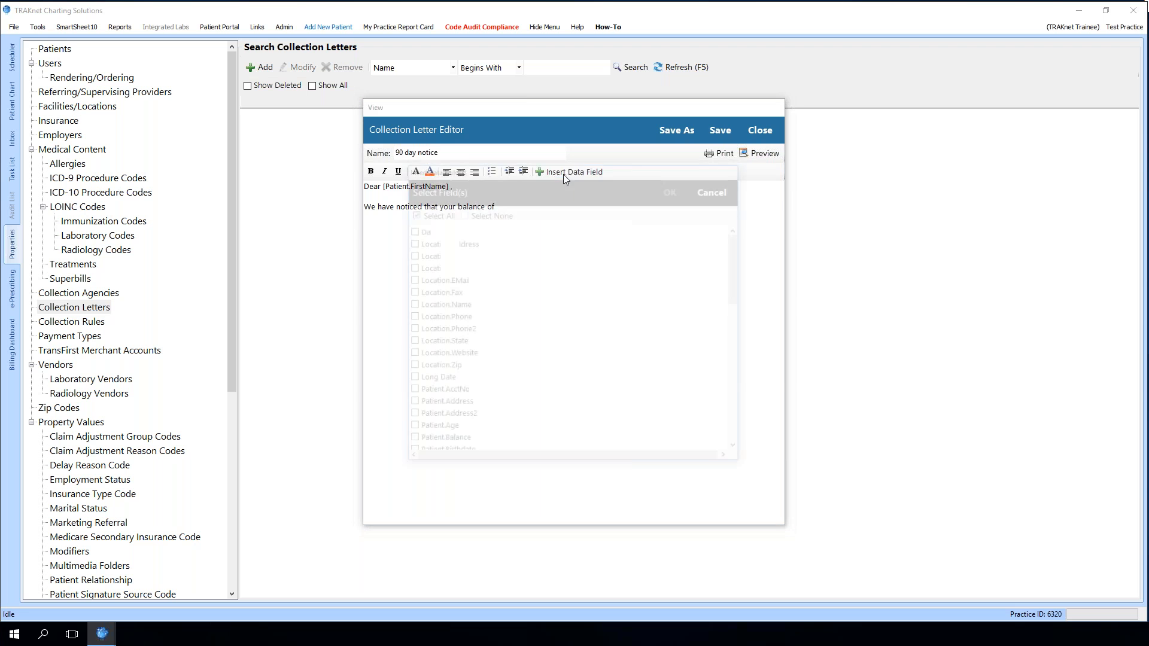
scroll(487, 373, "down", 3)
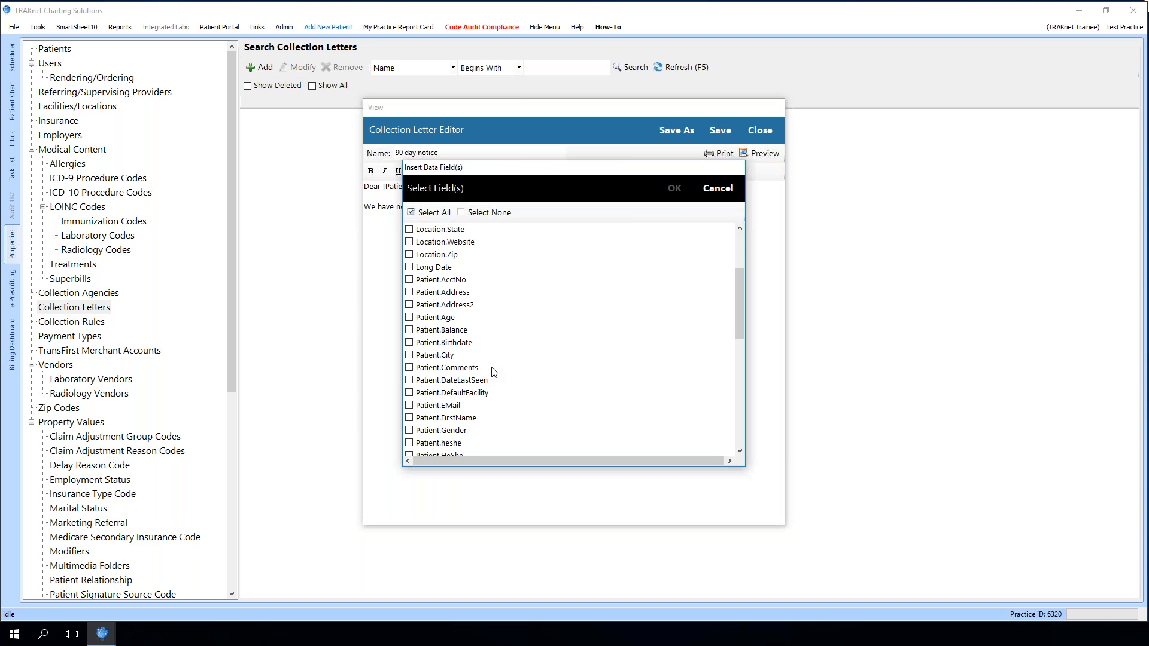
left_click(409, 330)
left_click(674, 188)
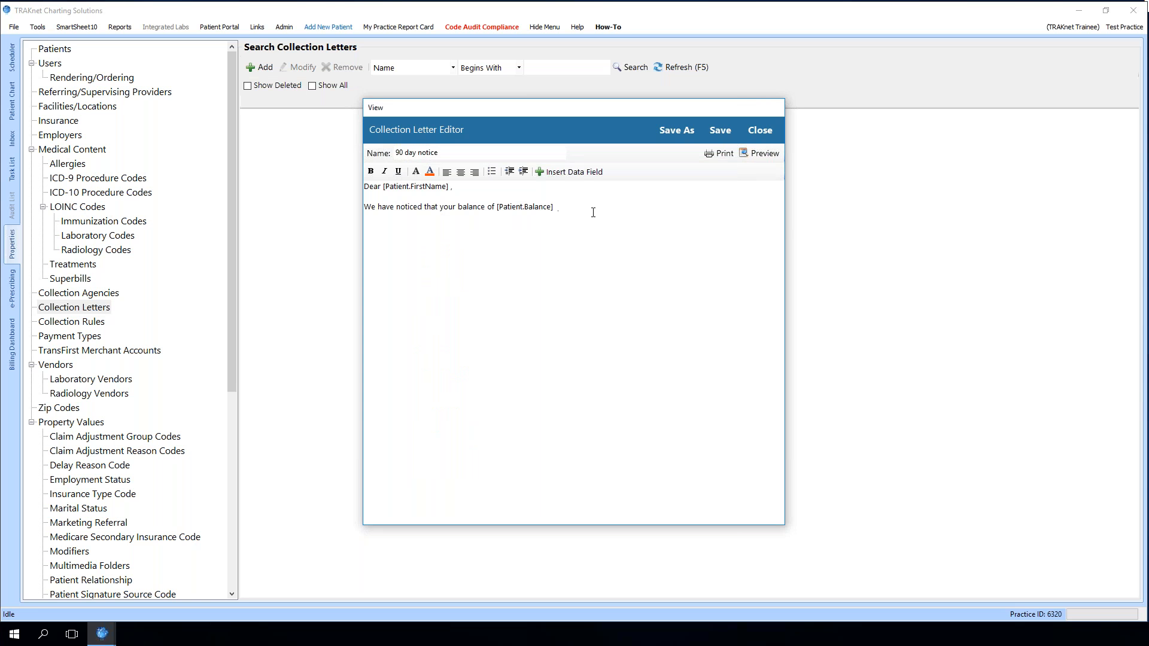
Finish the sentence with 'is 90 days past due. Please submit a payment' and save the letter
type("is 90 days past due. Please submit a payment")
left_click(718, 131)
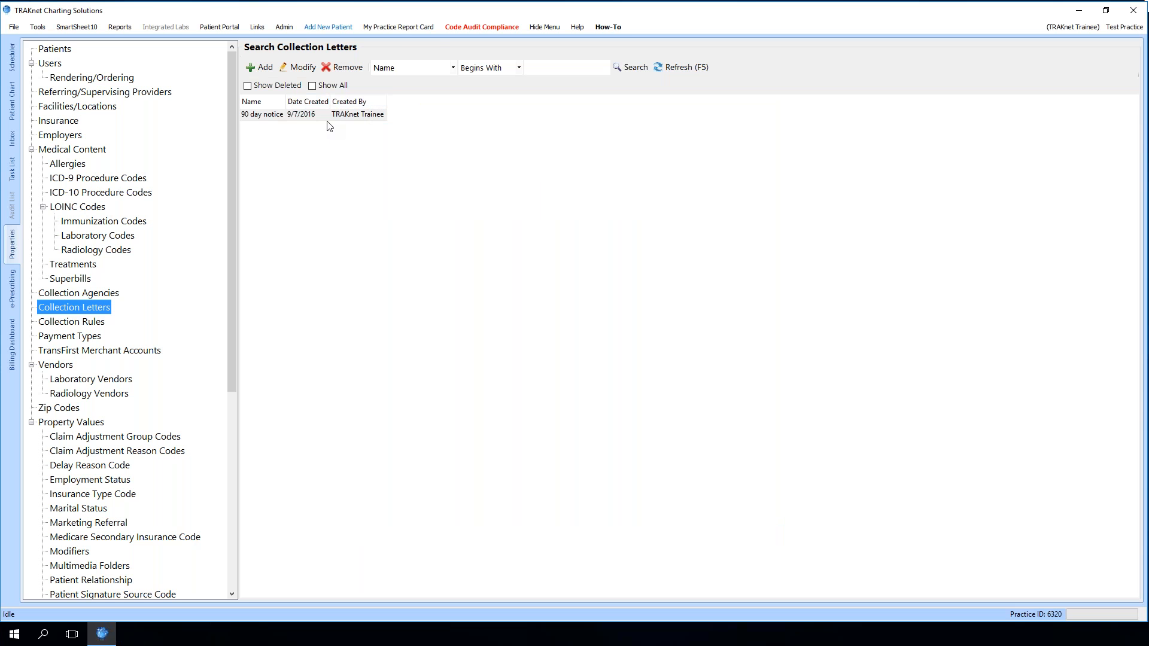
Add a new collection rule named 90 day
left_click(73, 324)
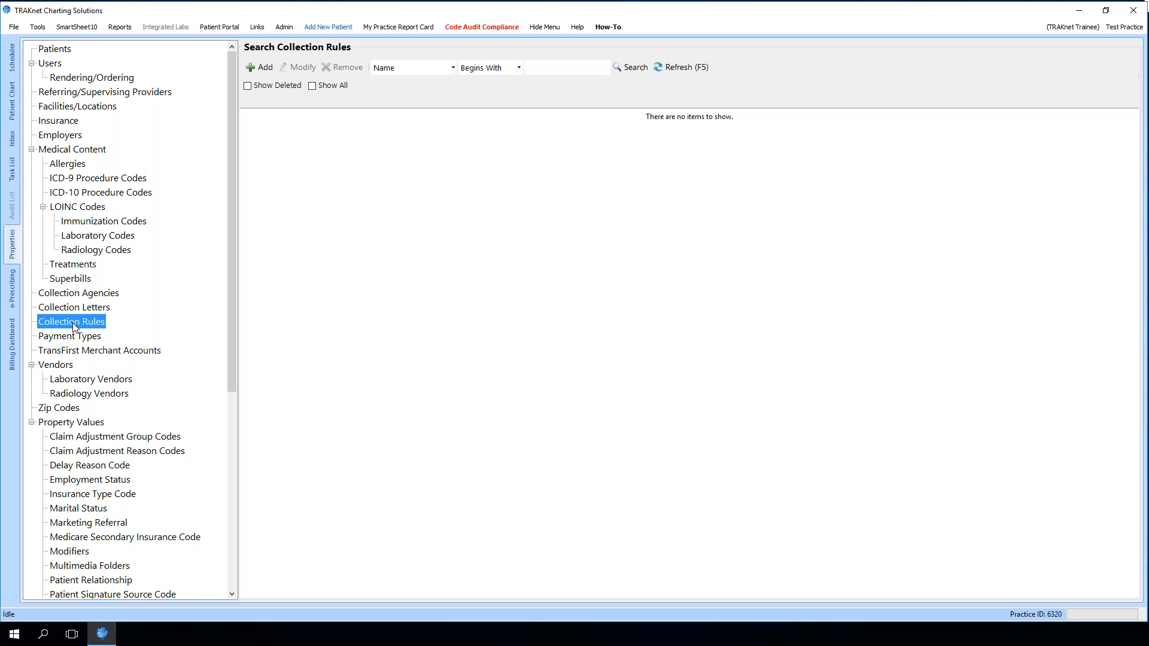
left_click(263, 72)
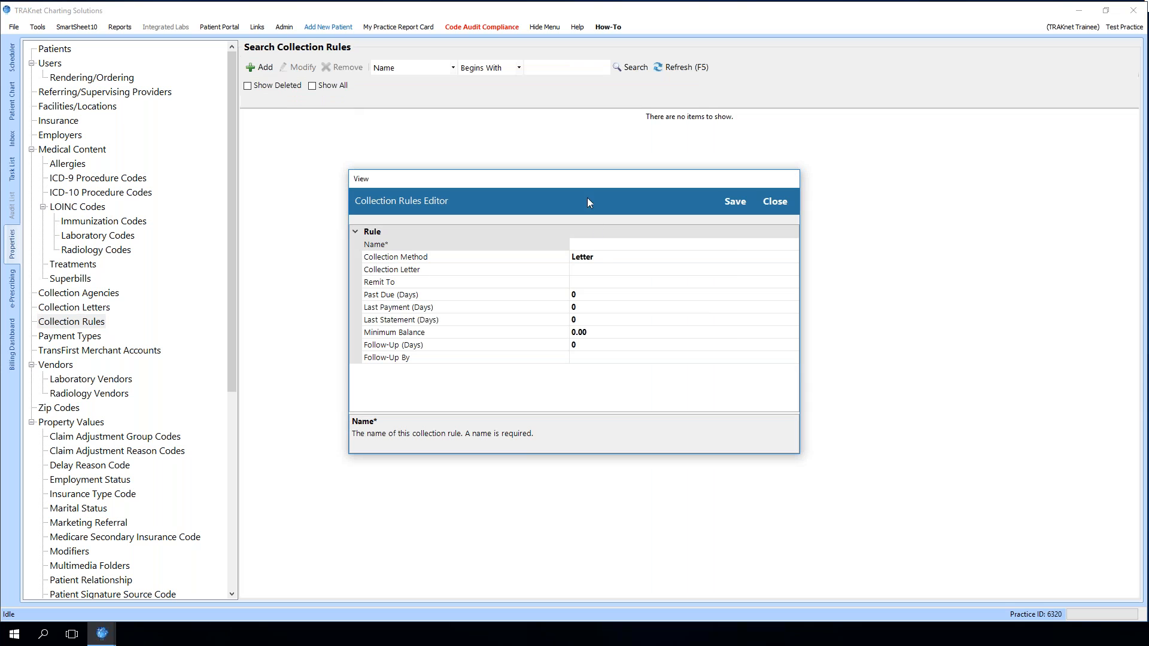
left_click(588, 245)
type("90 day")
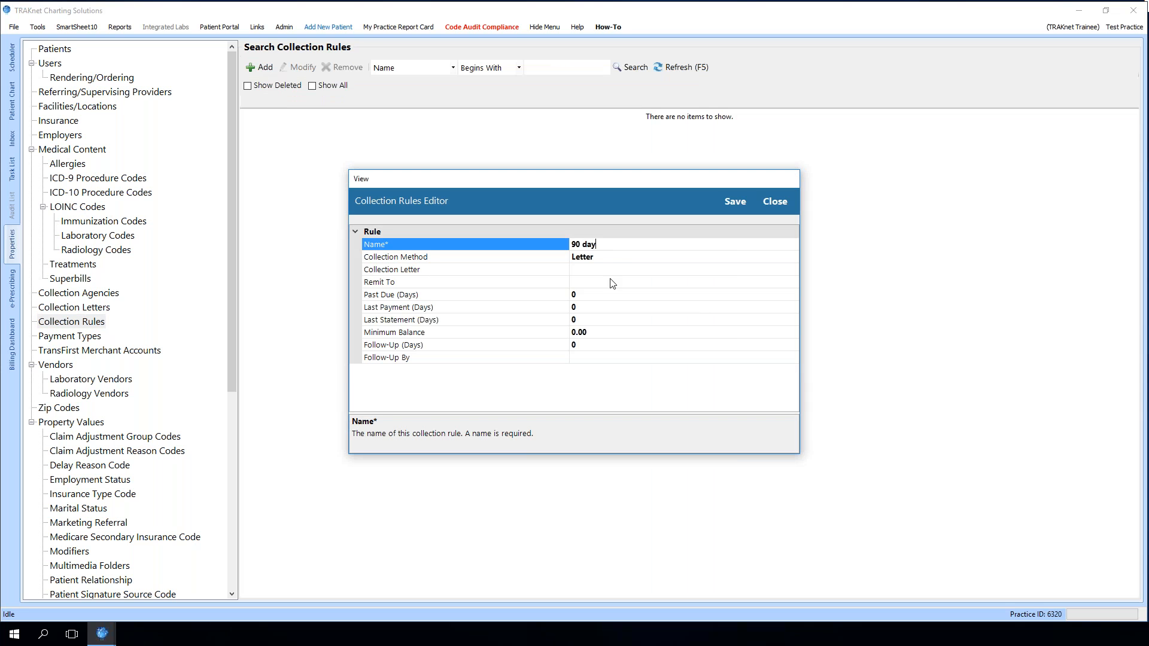
Keep the Letter collection method and choose the 90 day notice collection letter for the rule
left_click(604, 258)
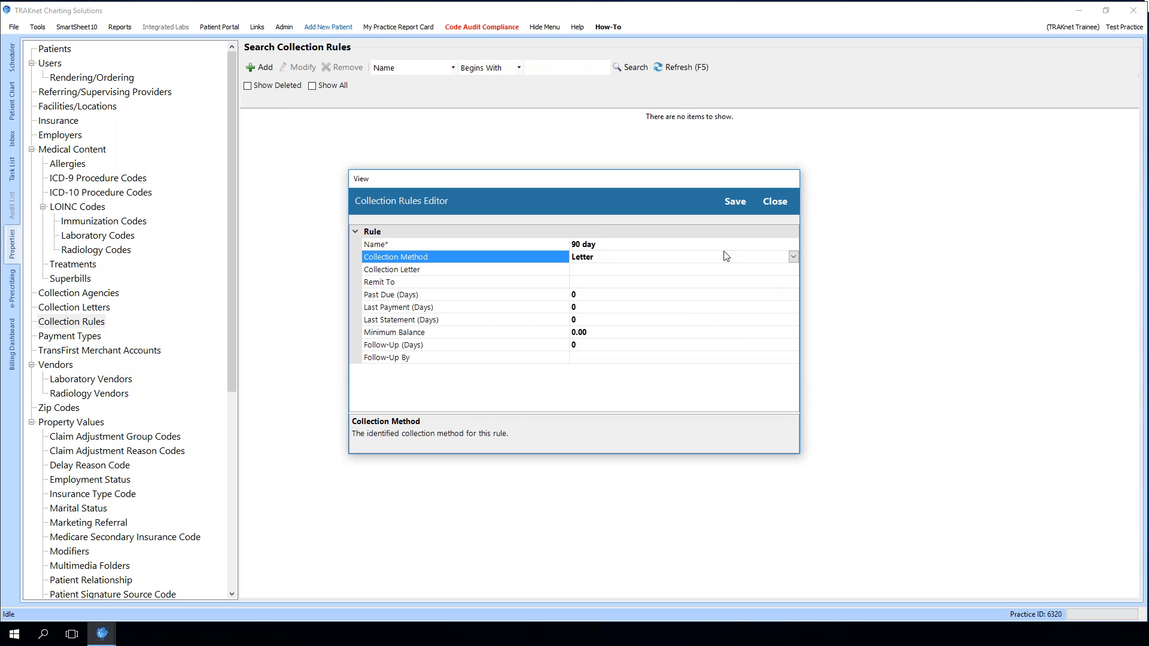
left_click(689, 271)
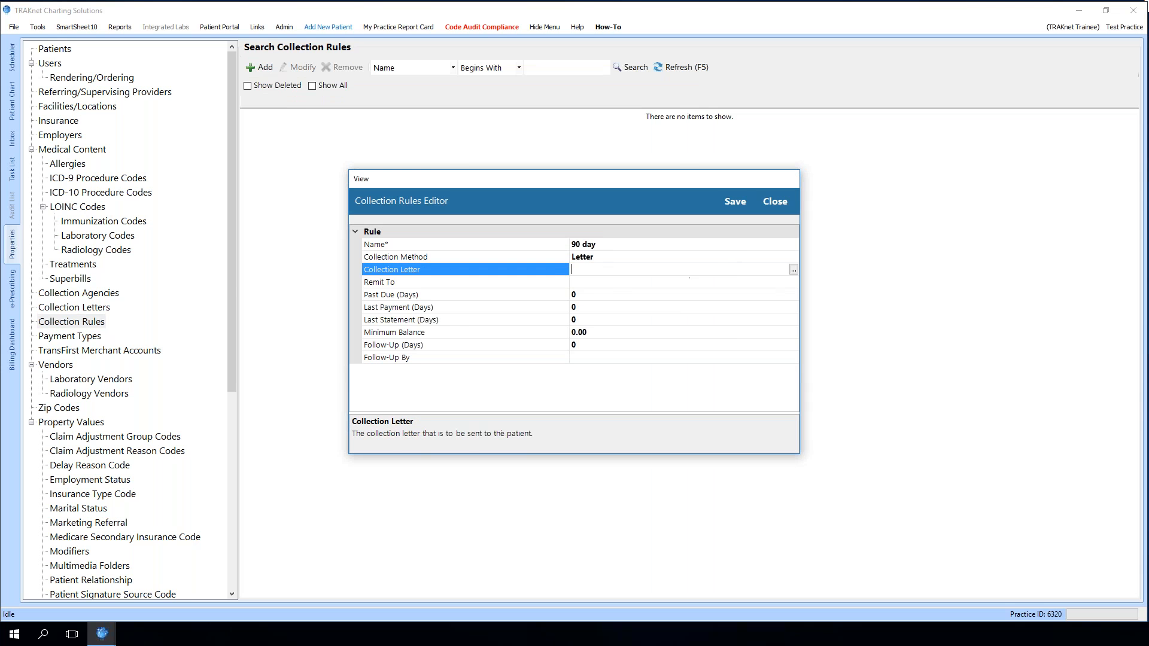
left_click(792, 269)
left_click(412, 261)
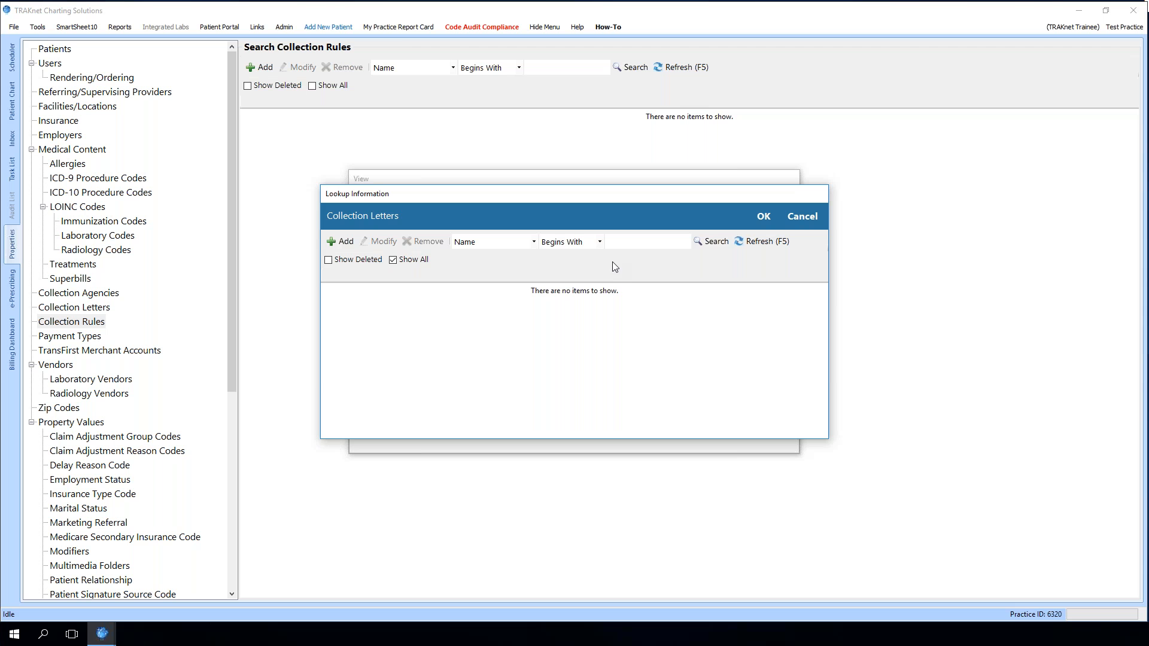
left_click(712, 243)
left_click(366, 300)
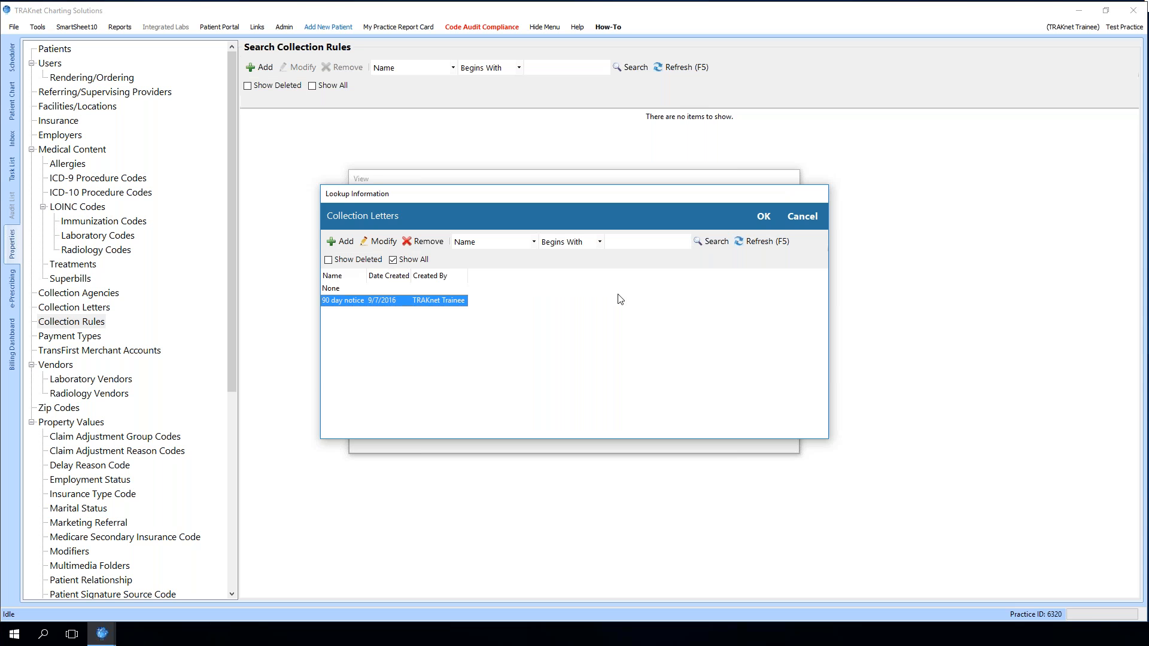
left_click(760, 217)
Set the rule's Remit To location to the Office facility
left_click(778, 282)
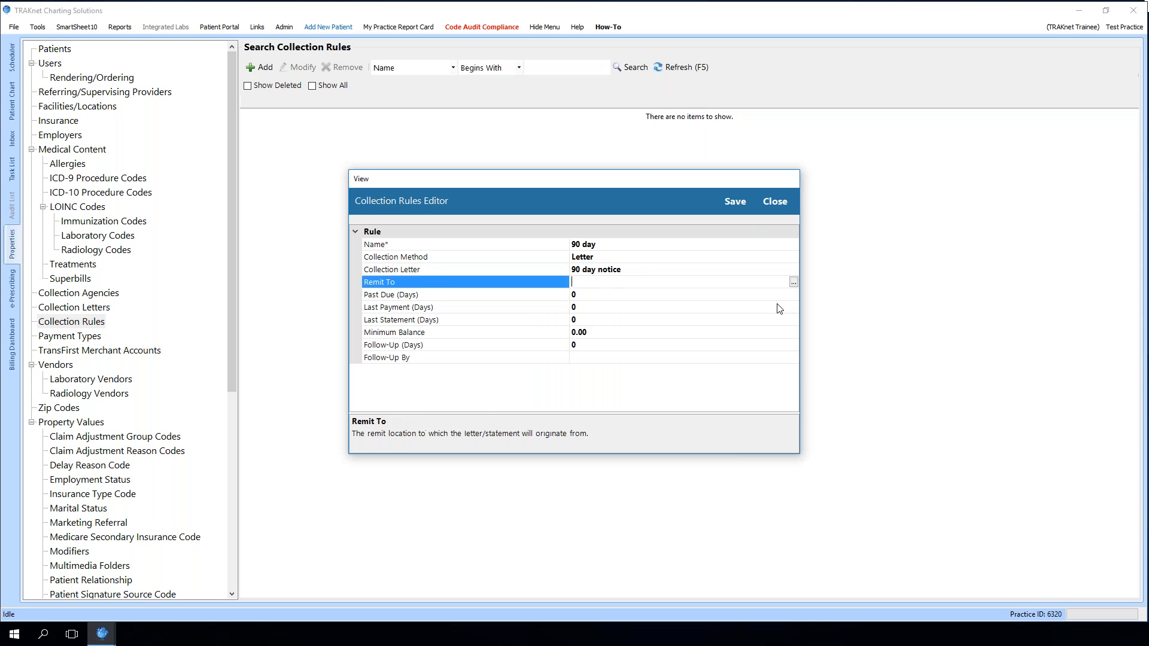
left_click(795, 285)
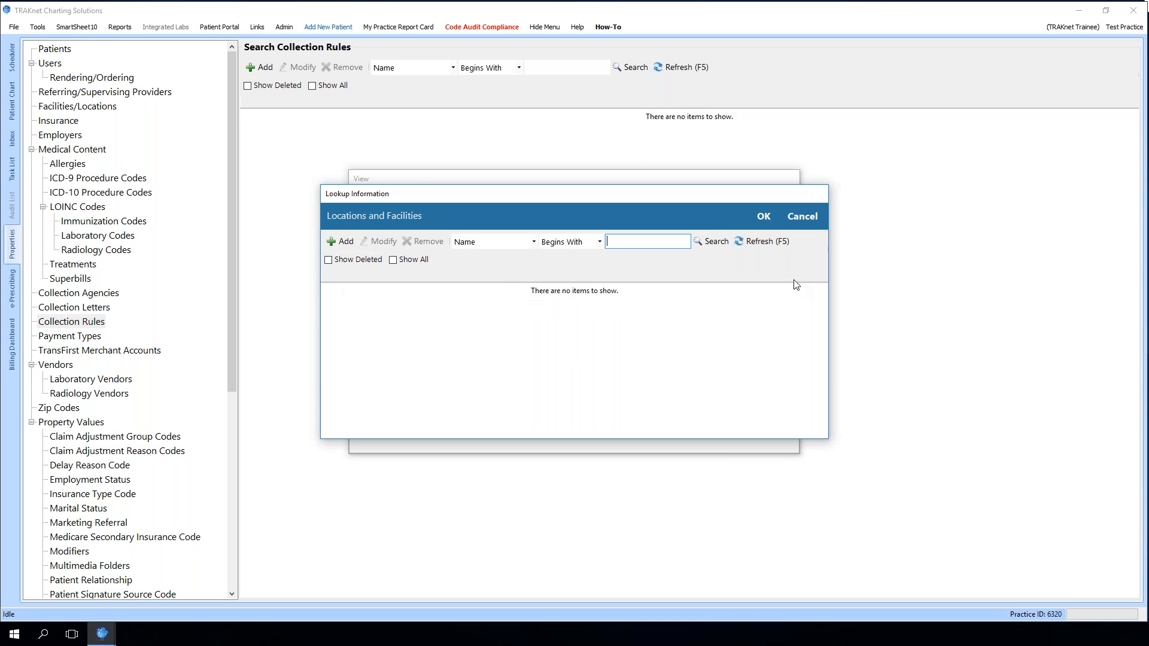
left_click(393, 259)
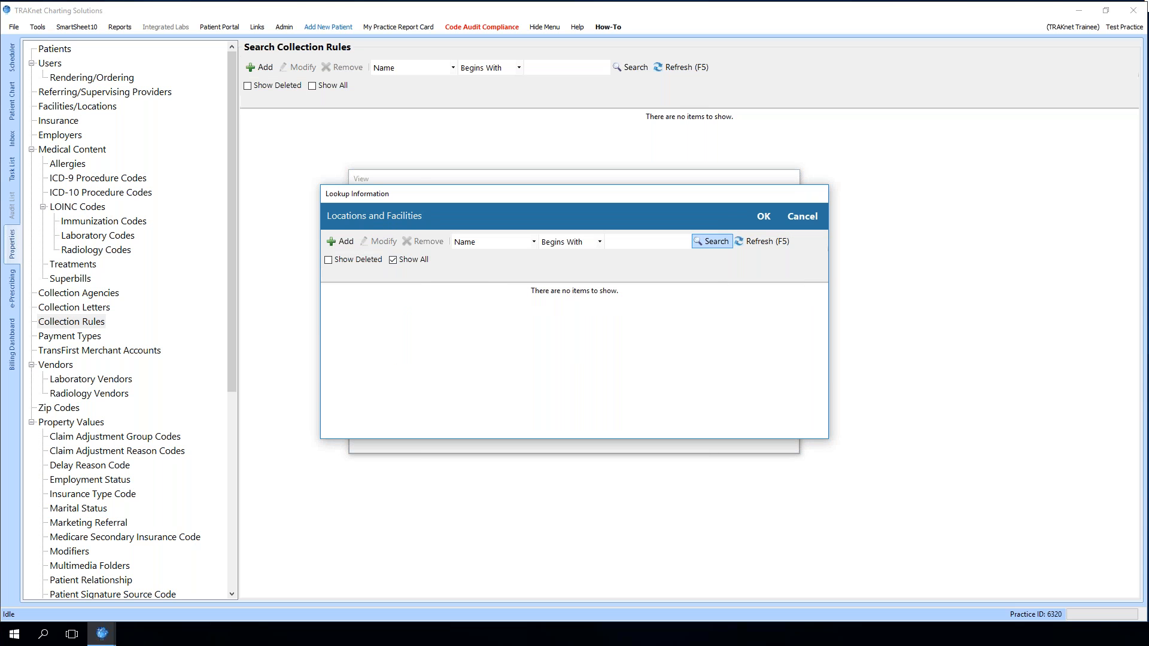
left_click(712, 241)
left_click(392, 301)
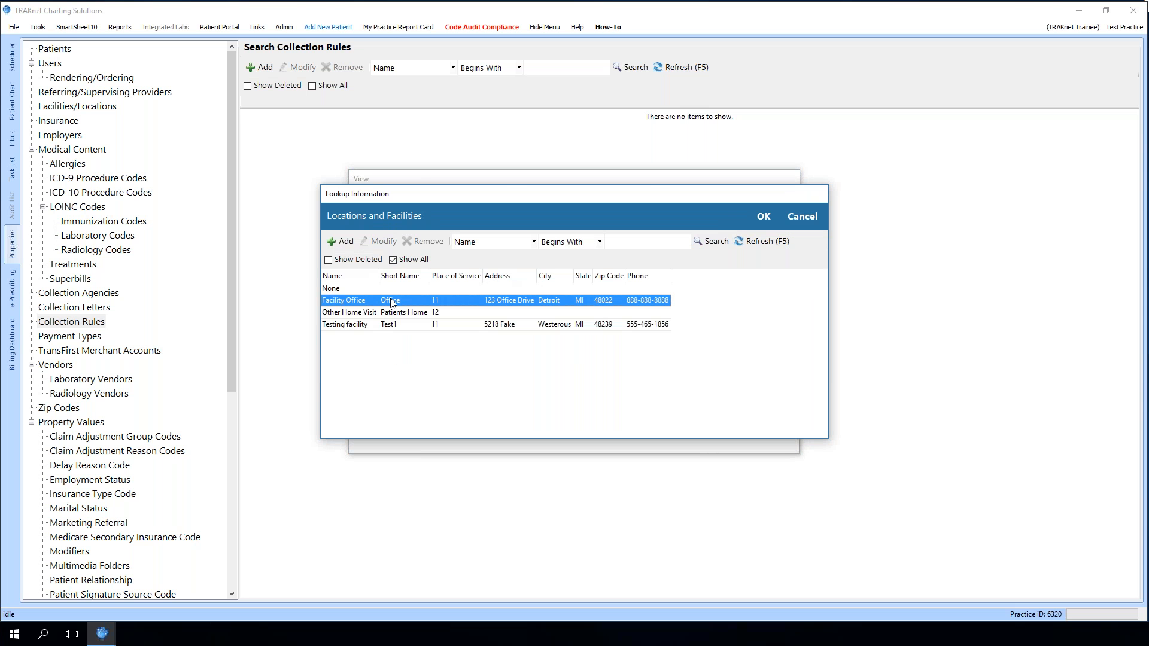
left_click(758, 217)
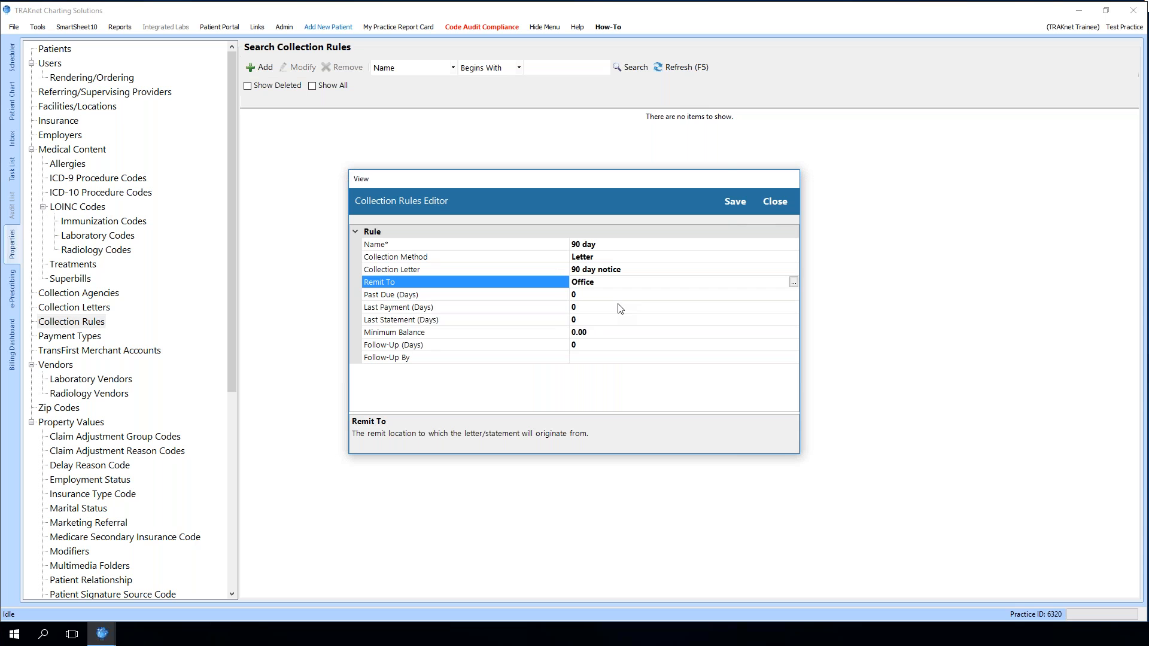
Set the rule's past due to 90 days, last payment to 30 days and last statement to 90 days
left_click(583, 294)
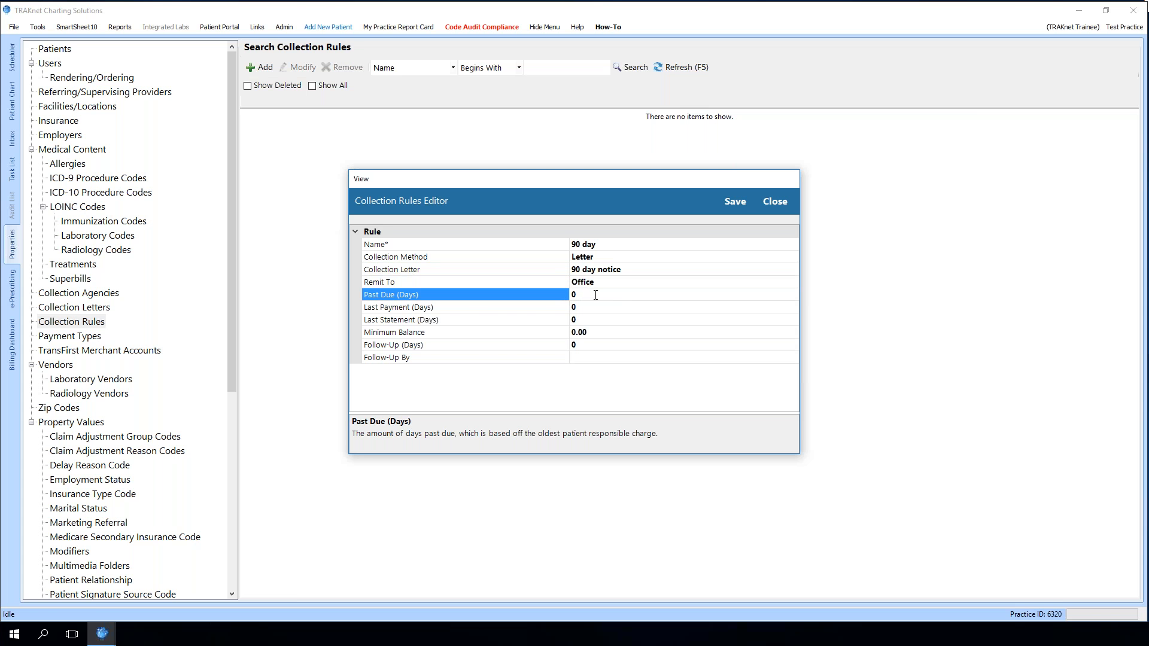
left_click_drag(595, 294, 563, 302)
type("90")
left_click(584, 308)
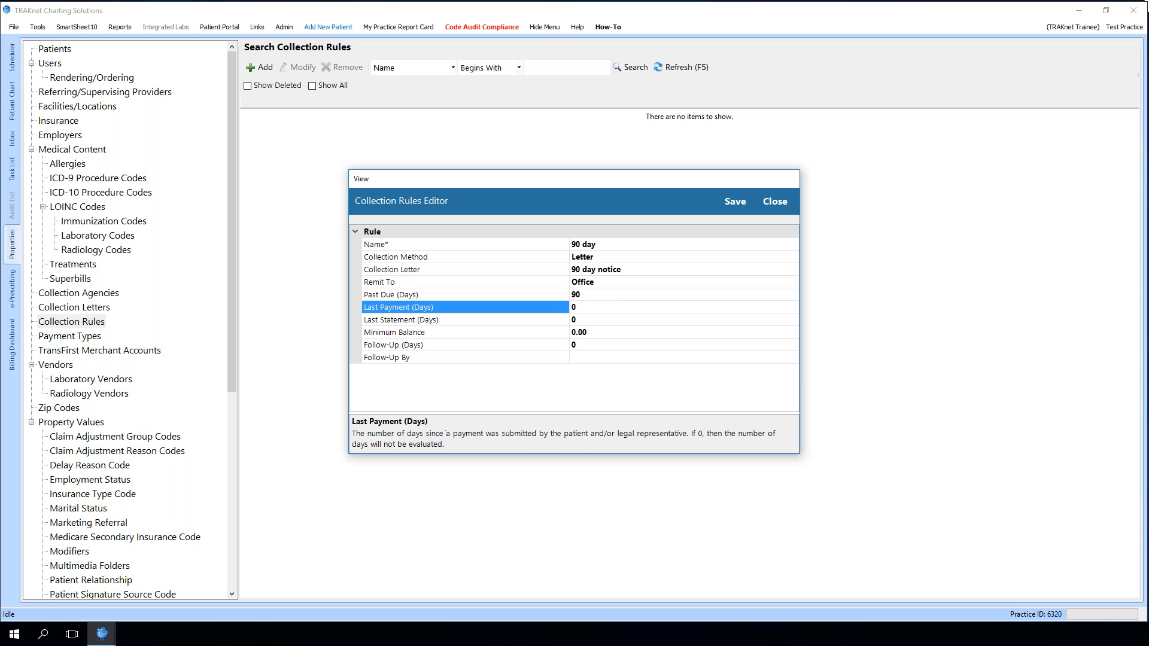
left_click_drag(569, 306, 602, 365)
type("30")
left_click(589, 320)
key("BackSpace")
type("90")
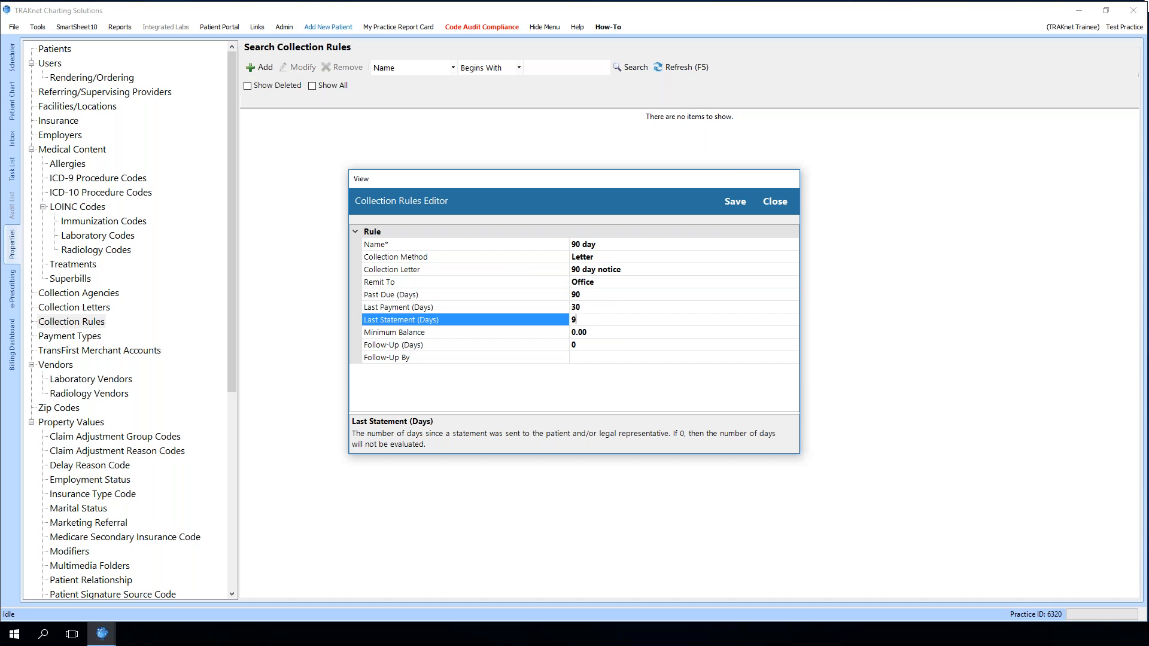
Set the minimum balance to 10.00 and follow-up to 30 days, then save the collection rule
left_click(617, 334)
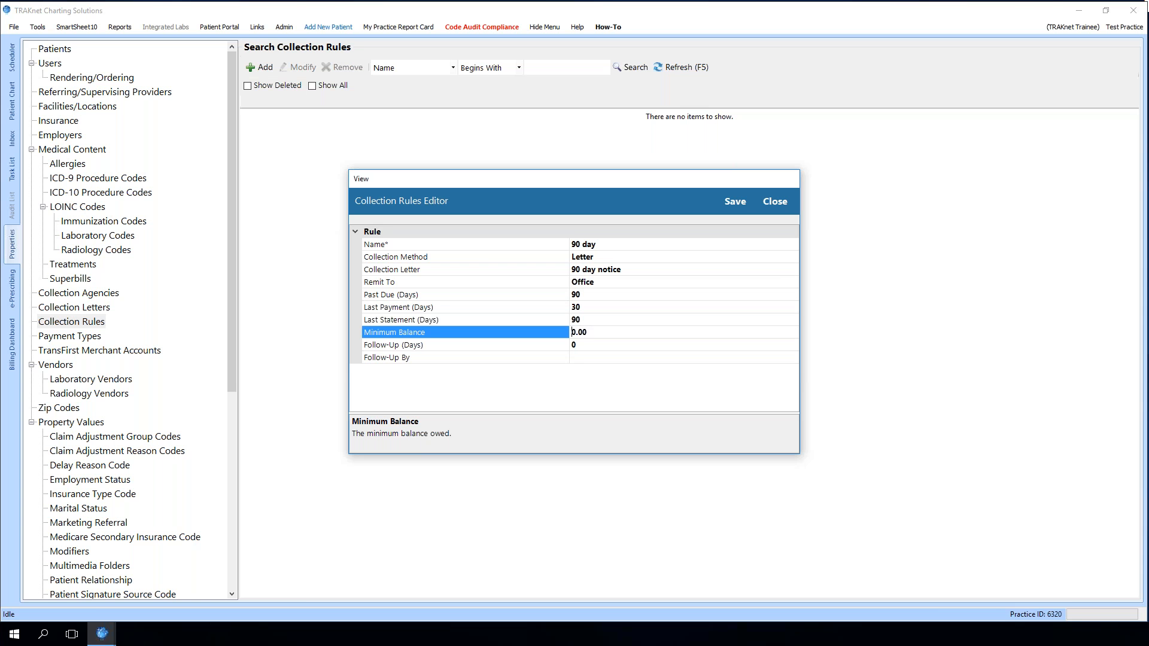
type("10")
key("Delete")
left_click(593, 344)
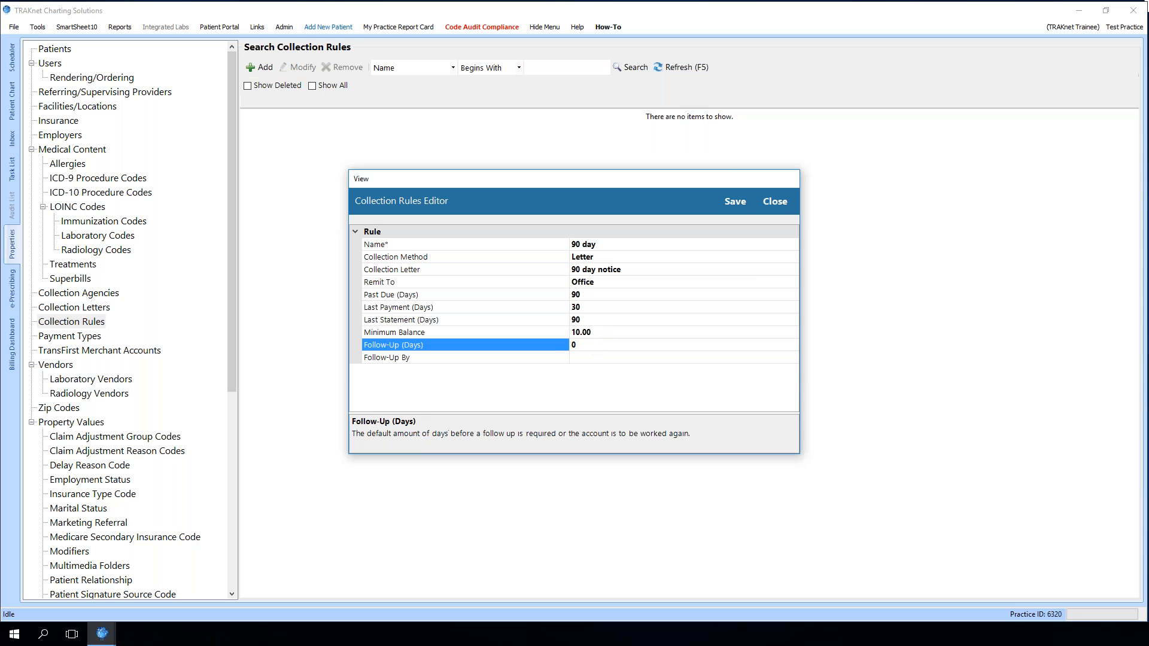
key("BackSpace")
type("30")
left_click(596, 359)
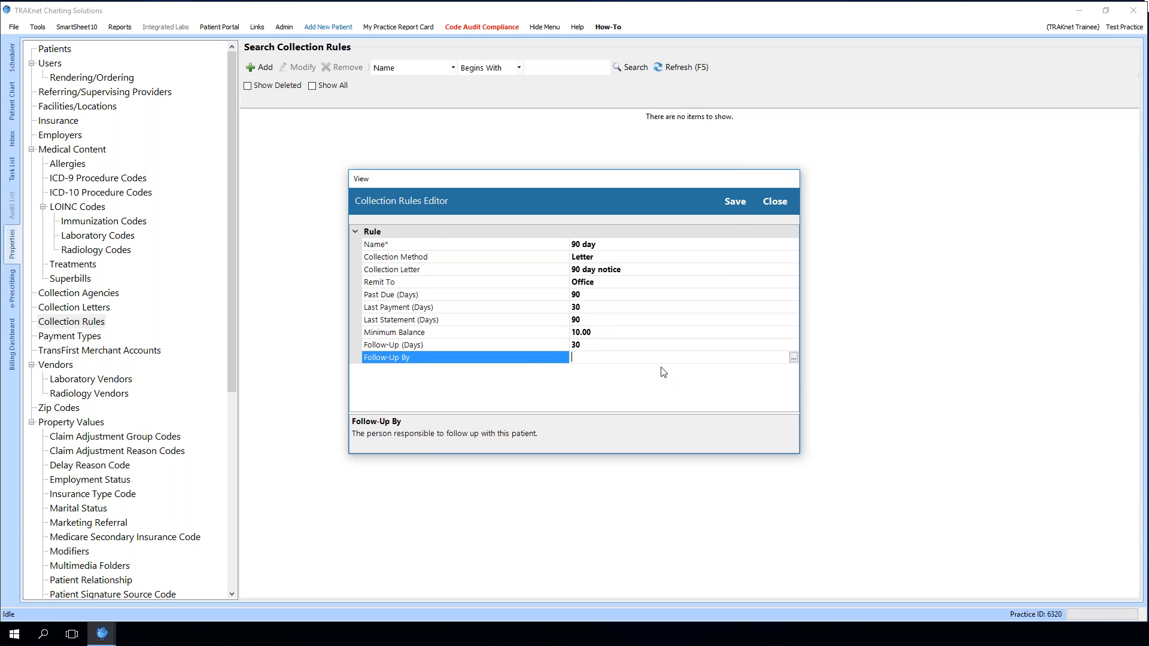
left_click(731, 203)
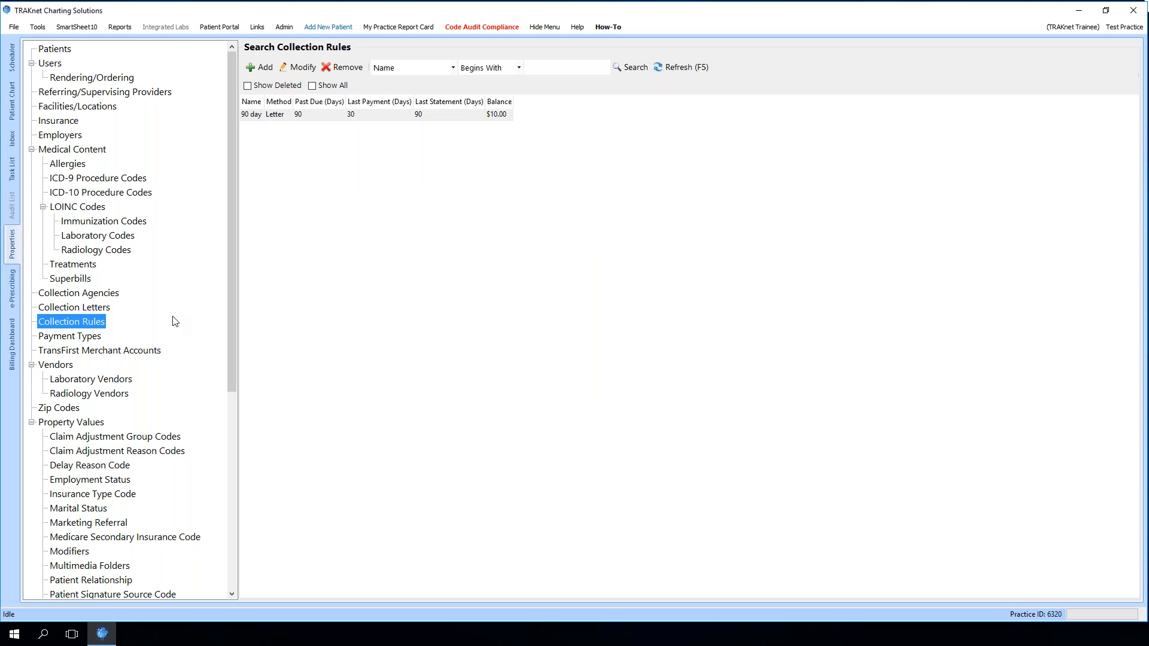
Open the collections dashboard and apply the 90 day collection rule
left_click(13, 345)
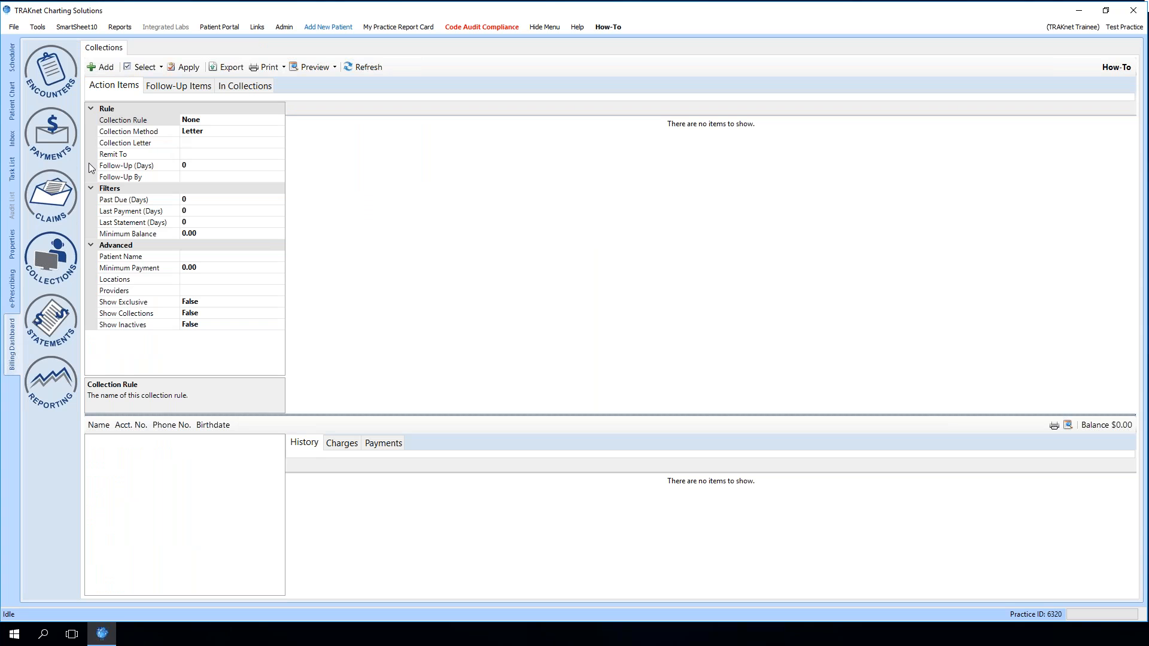
left_click(215, 120)
left_click(278, 120)
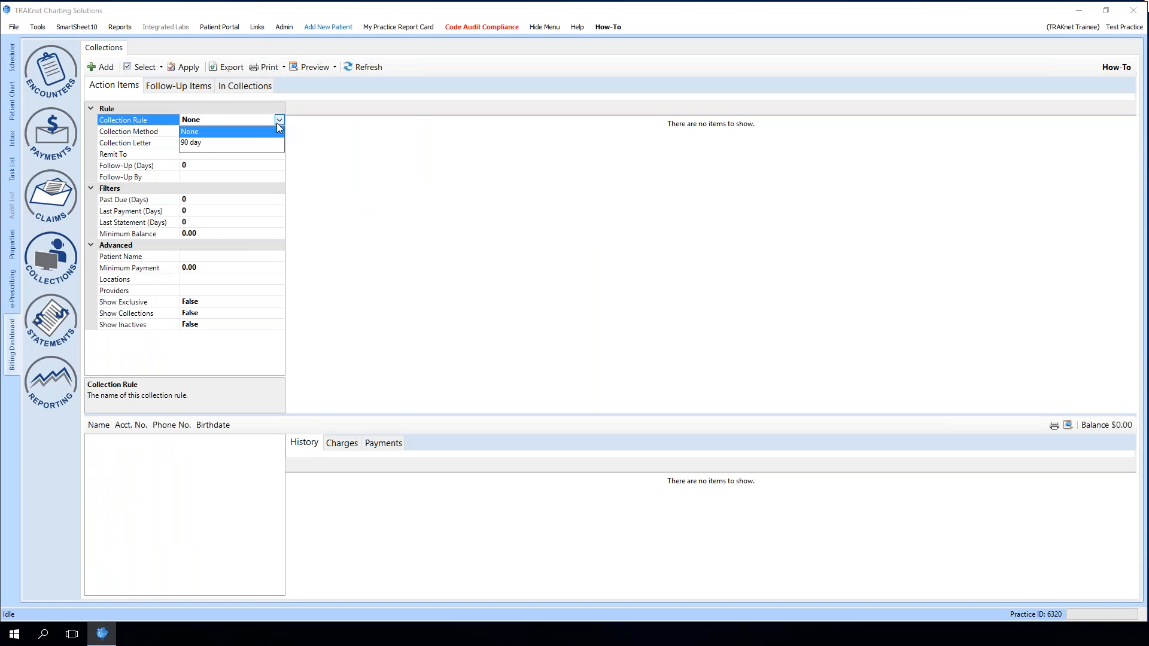
left_click(199, 141)
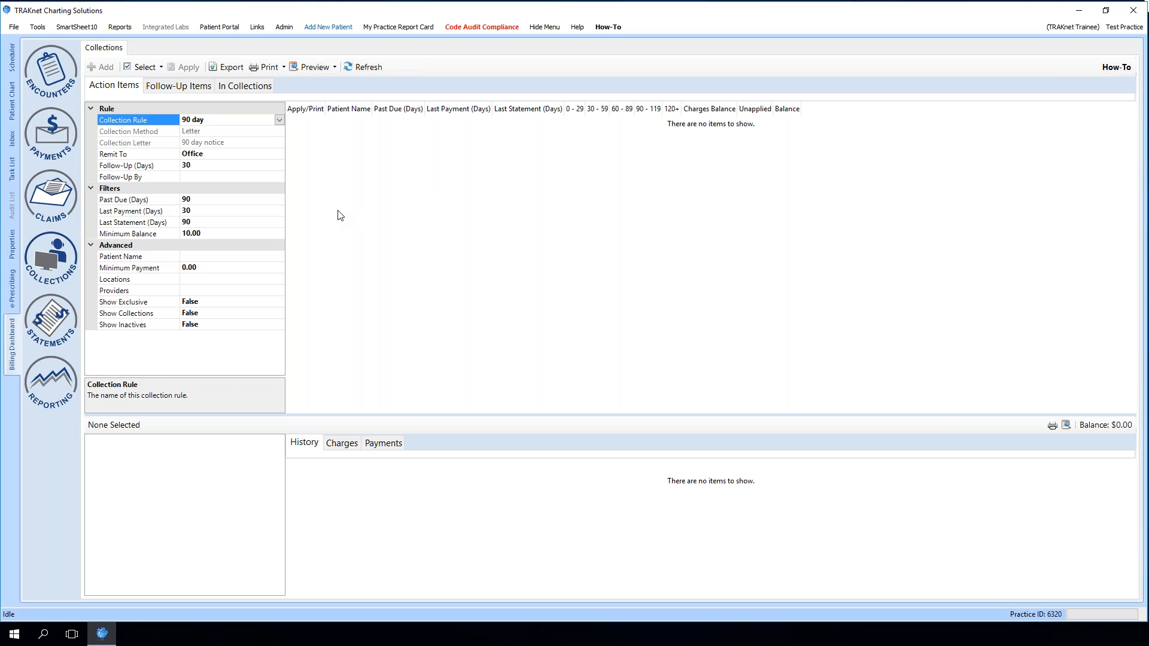
Clear the collection rule and manually choose the 90 day notice collection letter instead
left_click(279, 120)
left_click(226, 135)
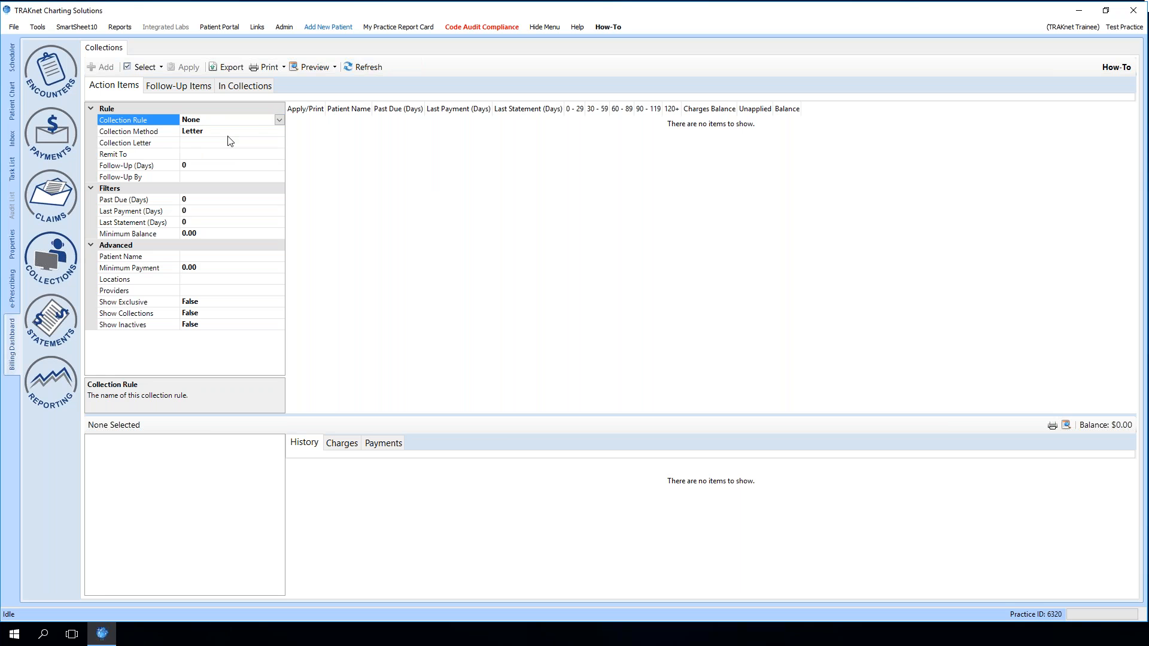
left_click(241, 130)
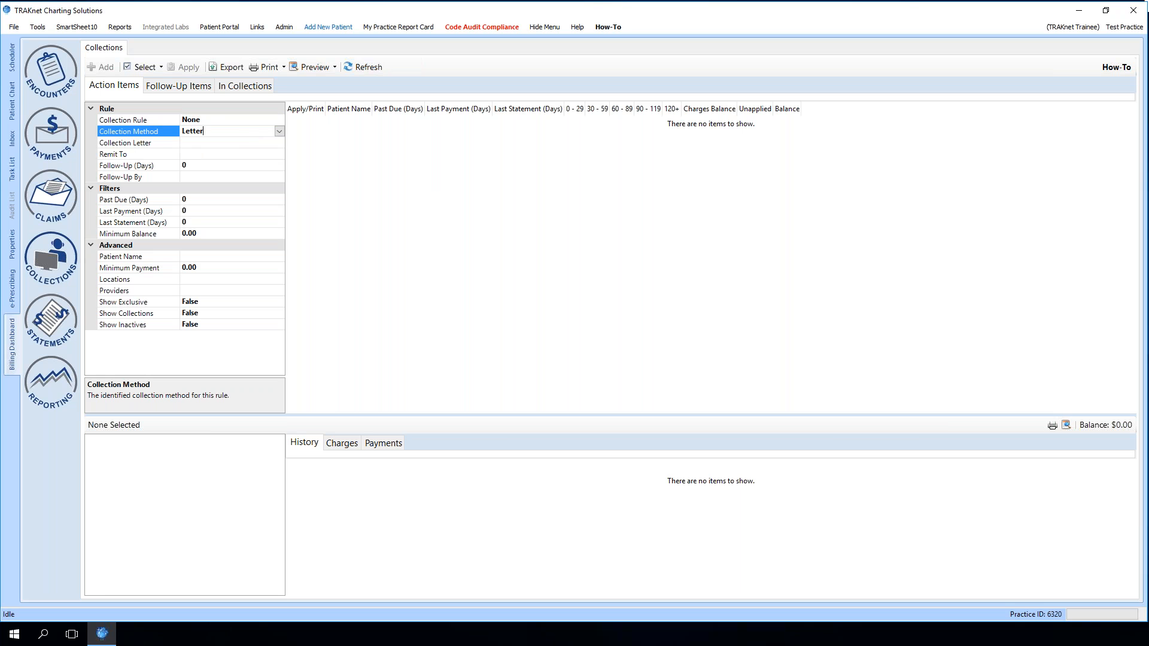
left_click(274, 145)
left_click(280, 144)
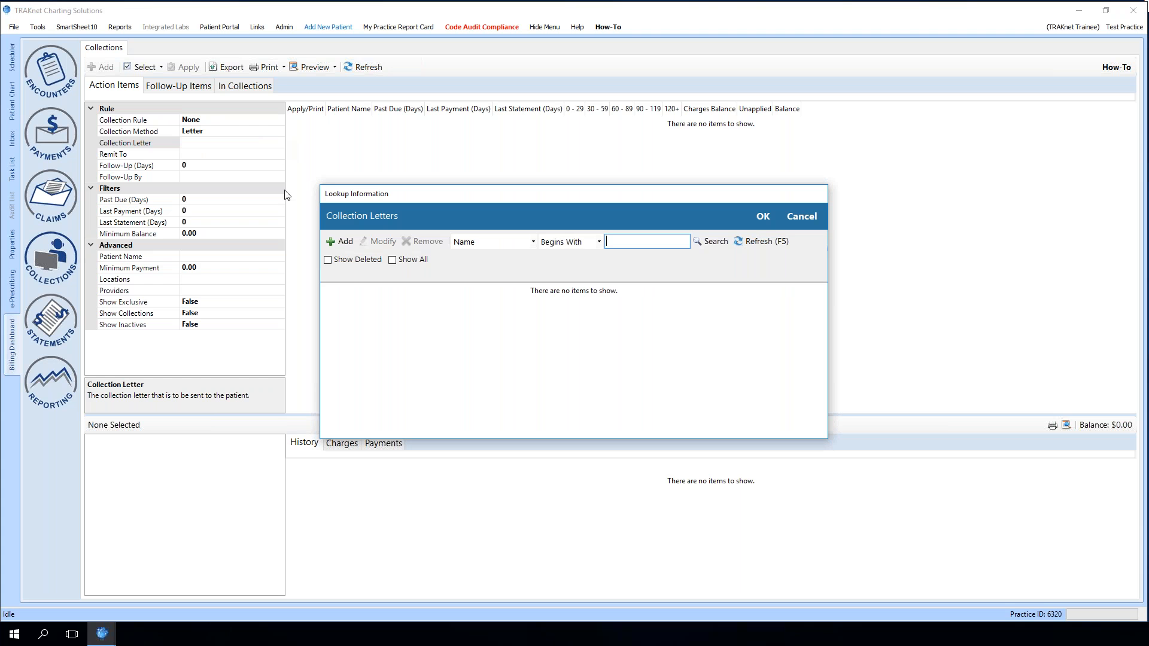
left_click(390, 262)
left_click(701, 241)
left_click(353, 300)
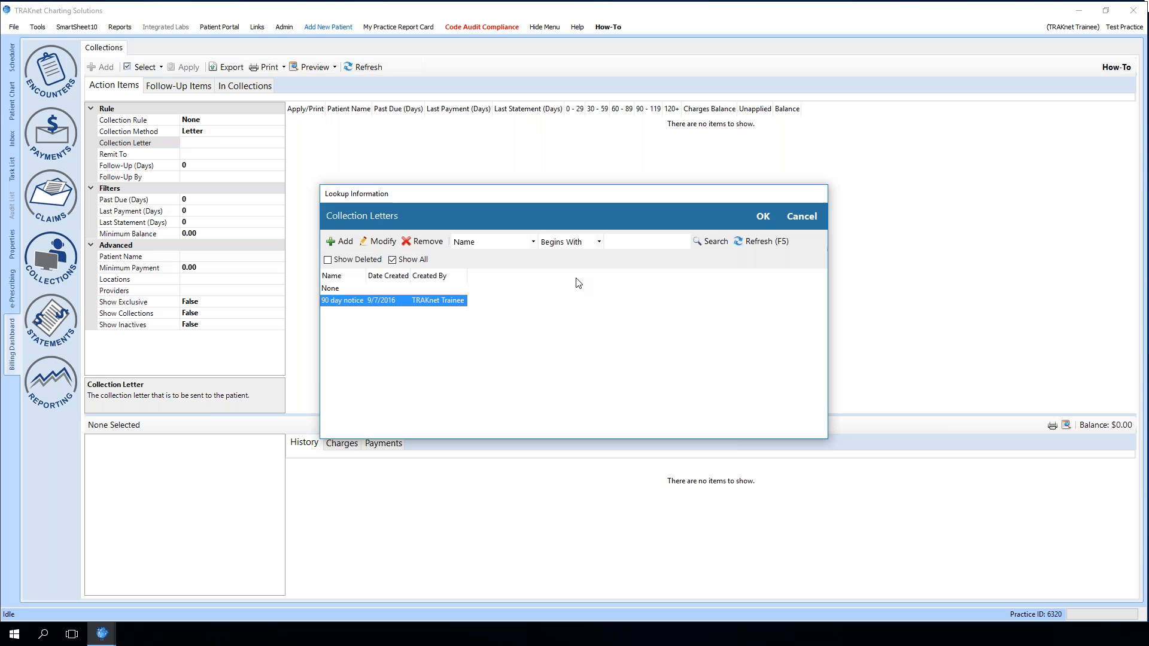
left_click(755, 218)
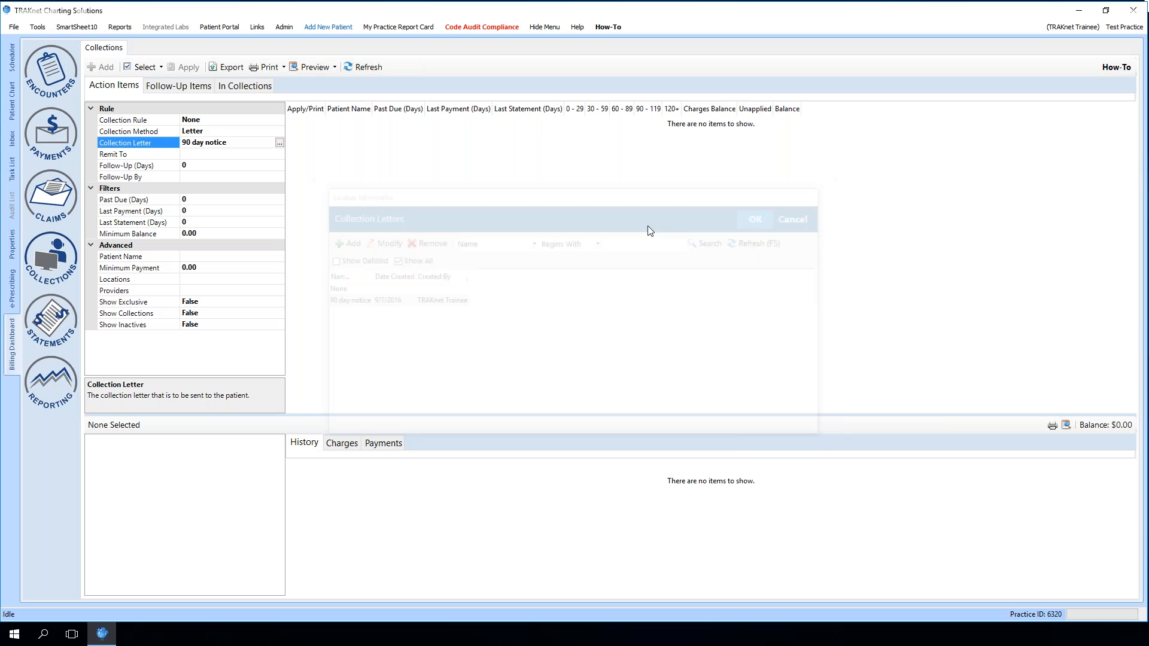
Reapply the 90 day collection rule in the collections filters
left_click(202, 157)
left_click(200, 166)
left_click(202, 175)
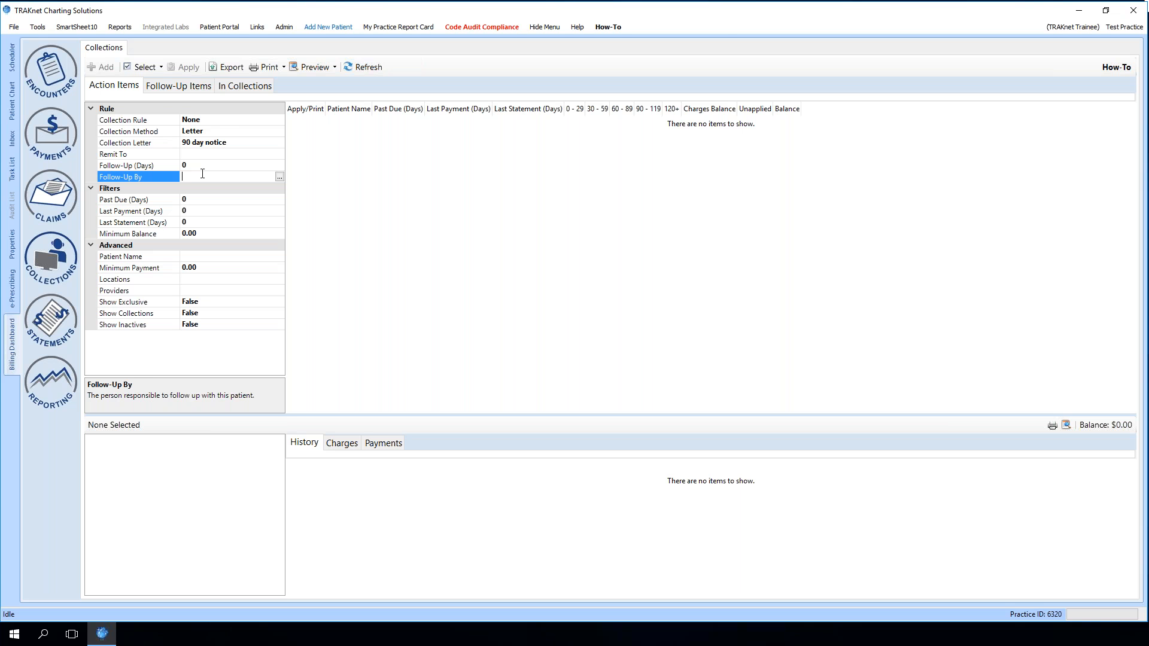
left_click(220, 120)
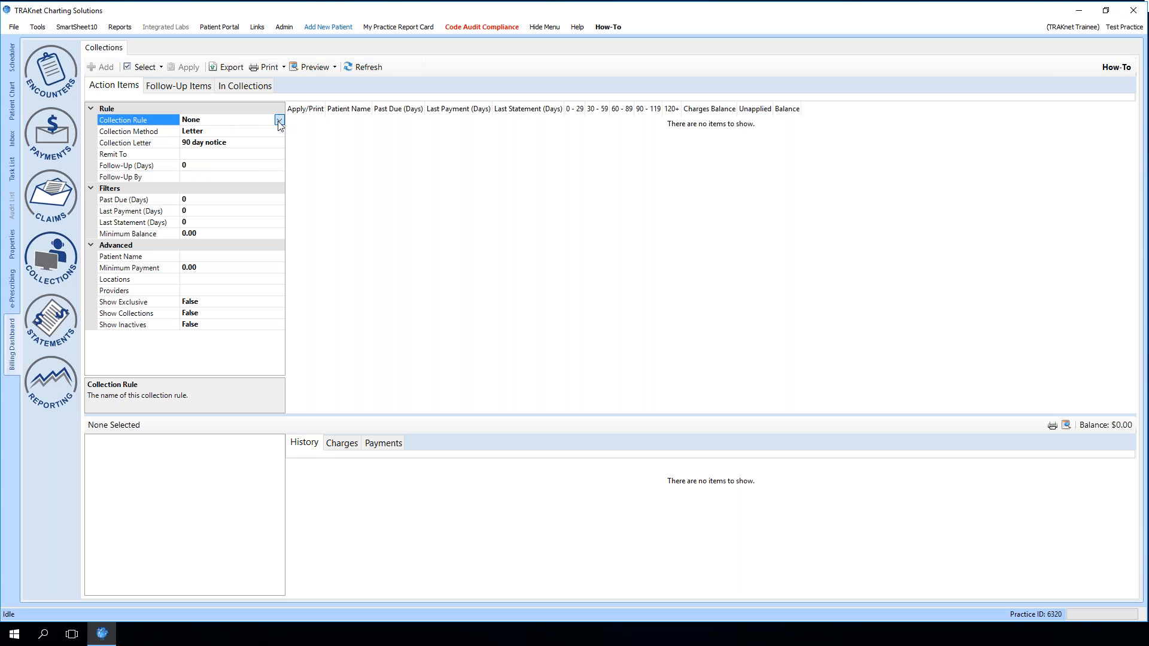
left_click(279, 120)
left_click(229, 143)
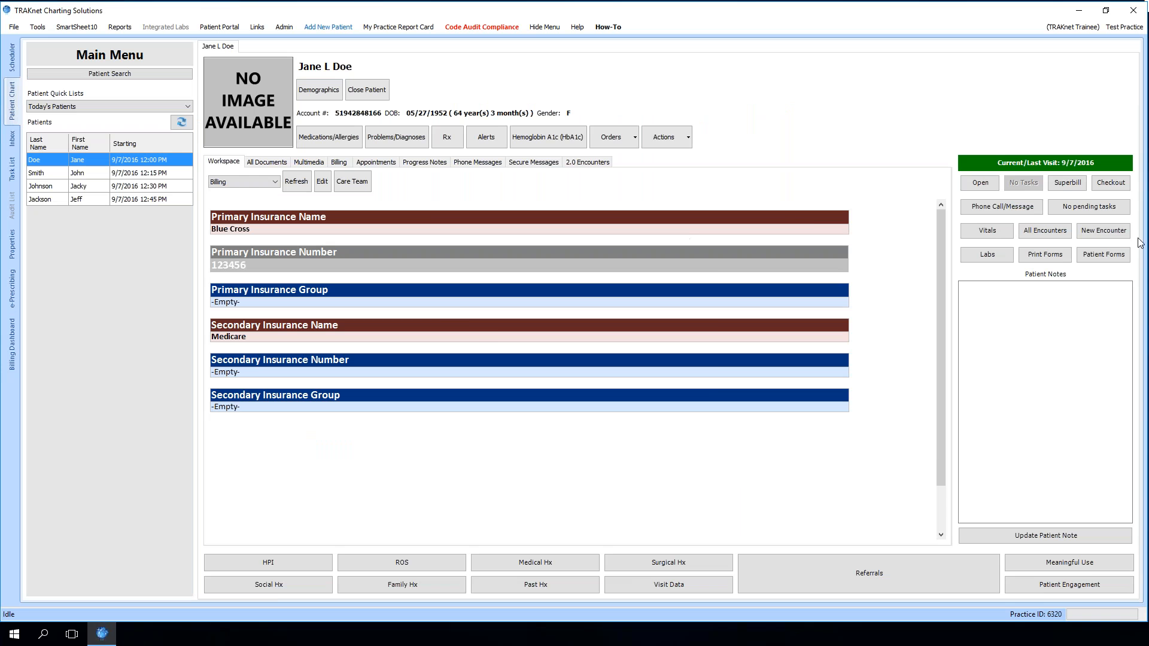
Create a new encounter for the open patient despite the unsigned one
left_click(1100, 227)
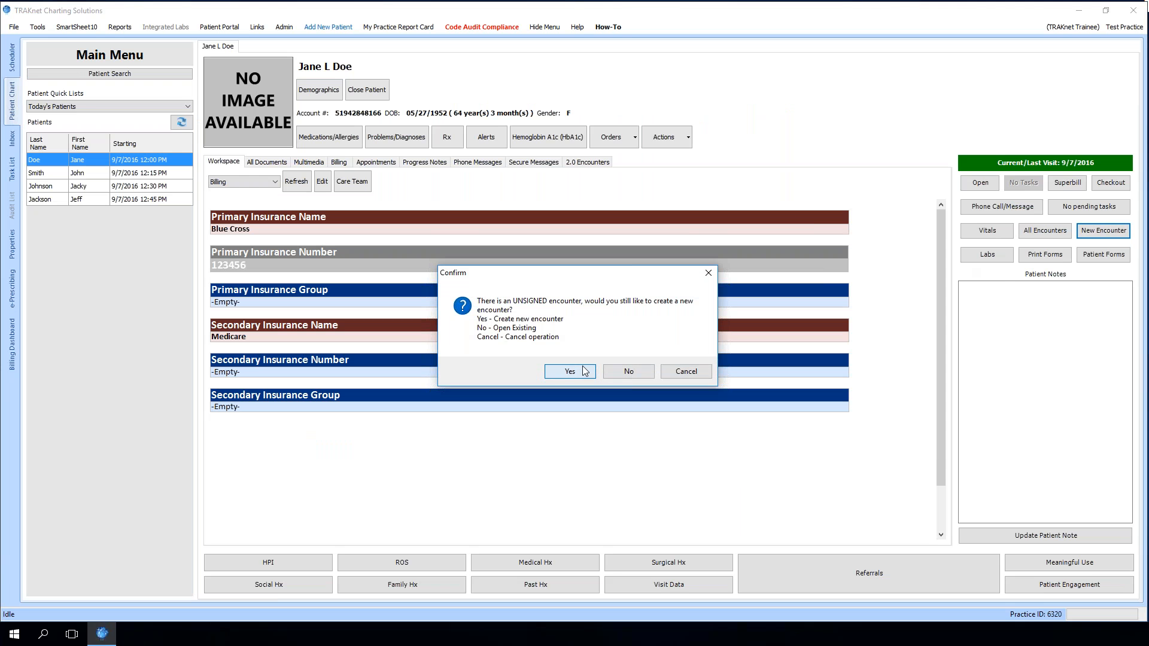
left_click(548, 370)
left_click(624, 24)
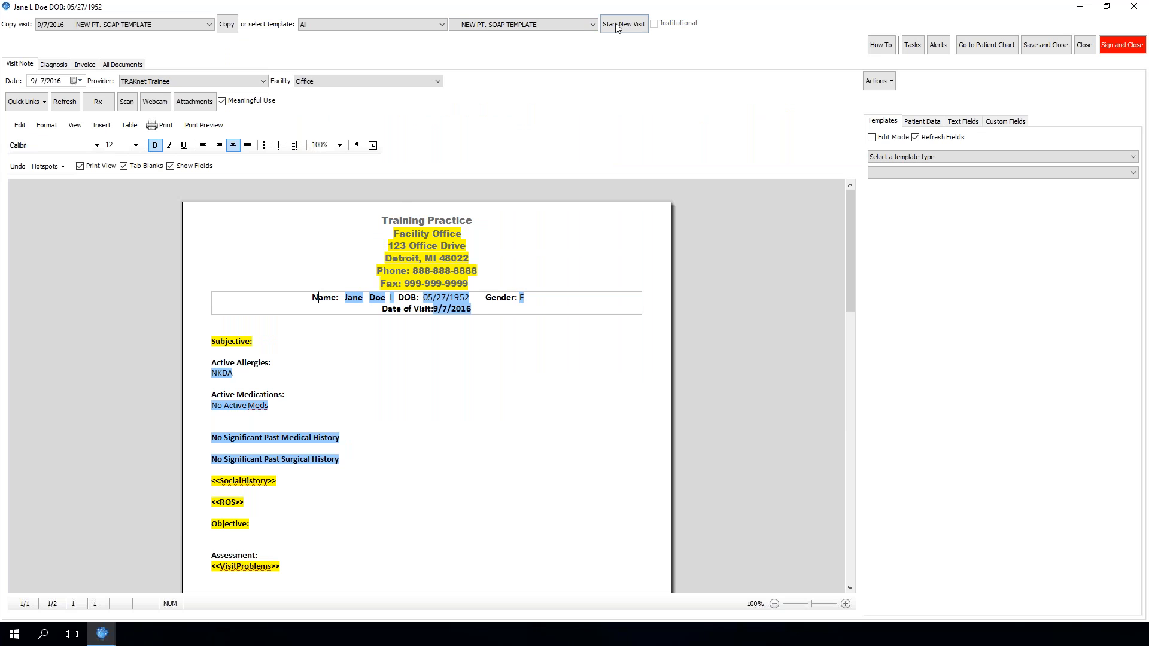
Start a new visit note from the Abscess template
left_click(595, 25)
left_click(523, 51)
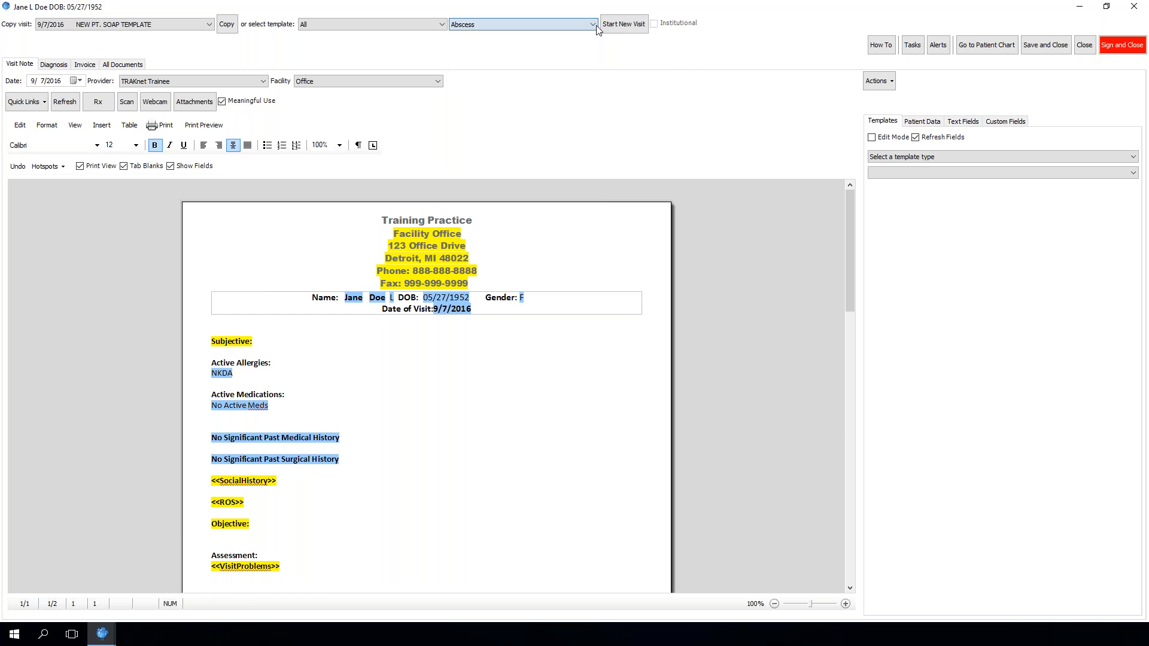
left_click(617, 27)
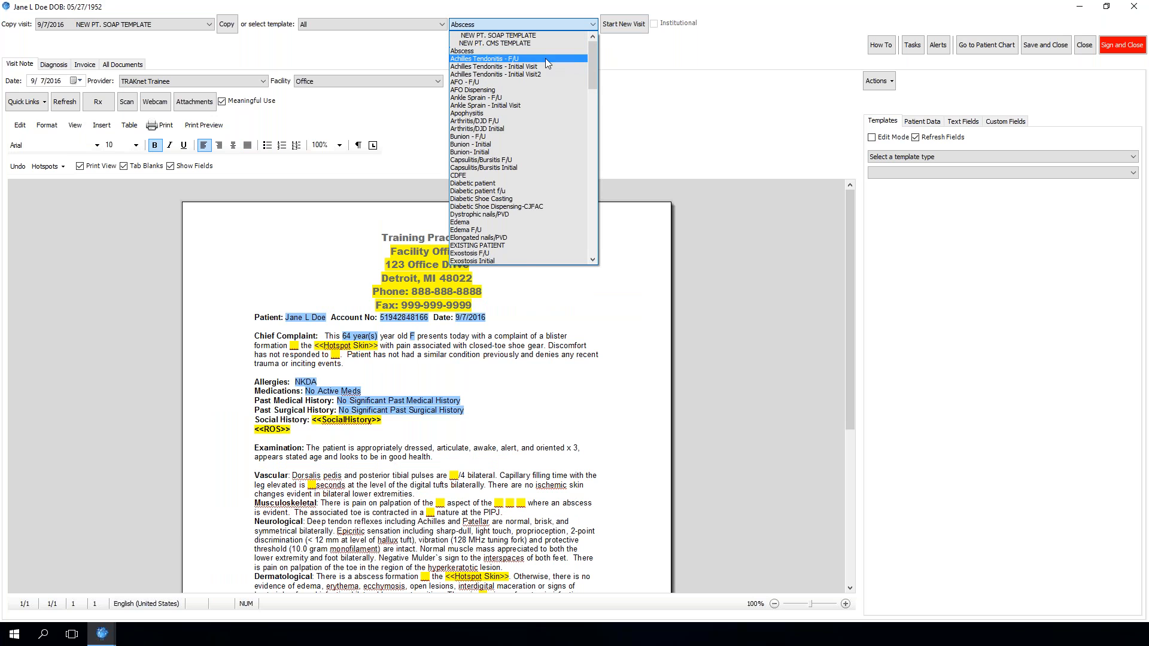
Start a new visit note from the Bunion - F/U template instead
left_click(519, 137)
left_click(623, 27)
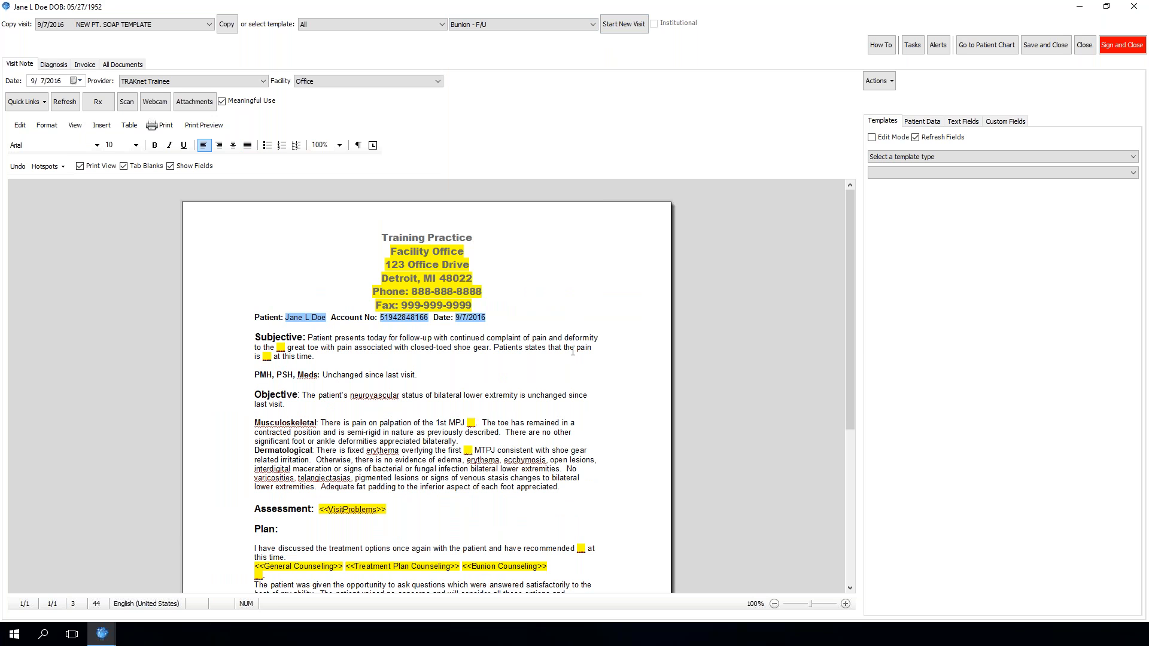
Add a bold "Past Surgical History:" heading on a new line below the PMH line of the visit note
left_click(430, 376)
key("Return")
key("Return")
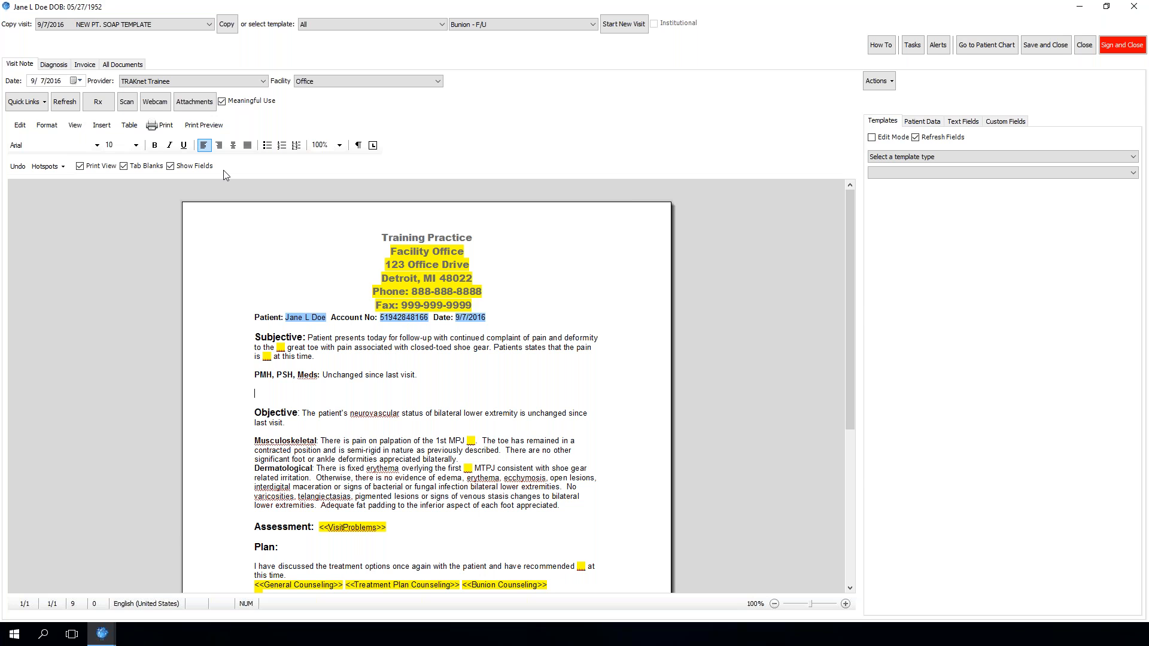
left_click(156, 146)
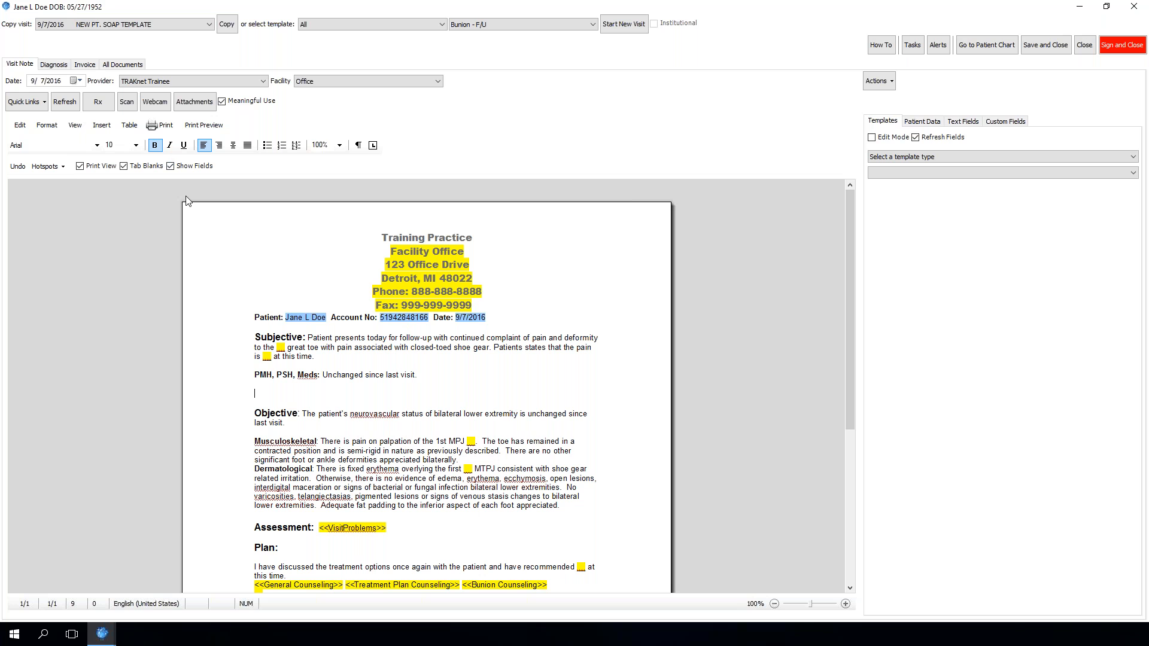
type("Past Surgical History:")
Search the patient data fields for "pas" and insert the PastSurgicalHistory field after the new heading
left_click(915, 121)
left_click(914, 151)
type("pas")
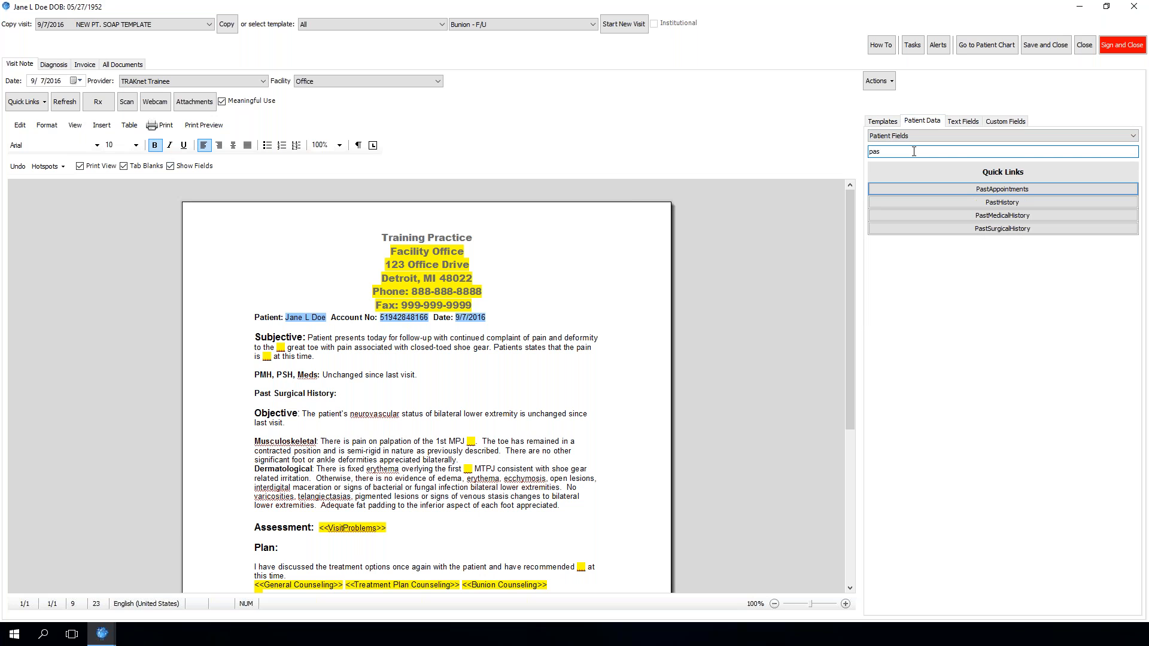
double_click(983, 230)
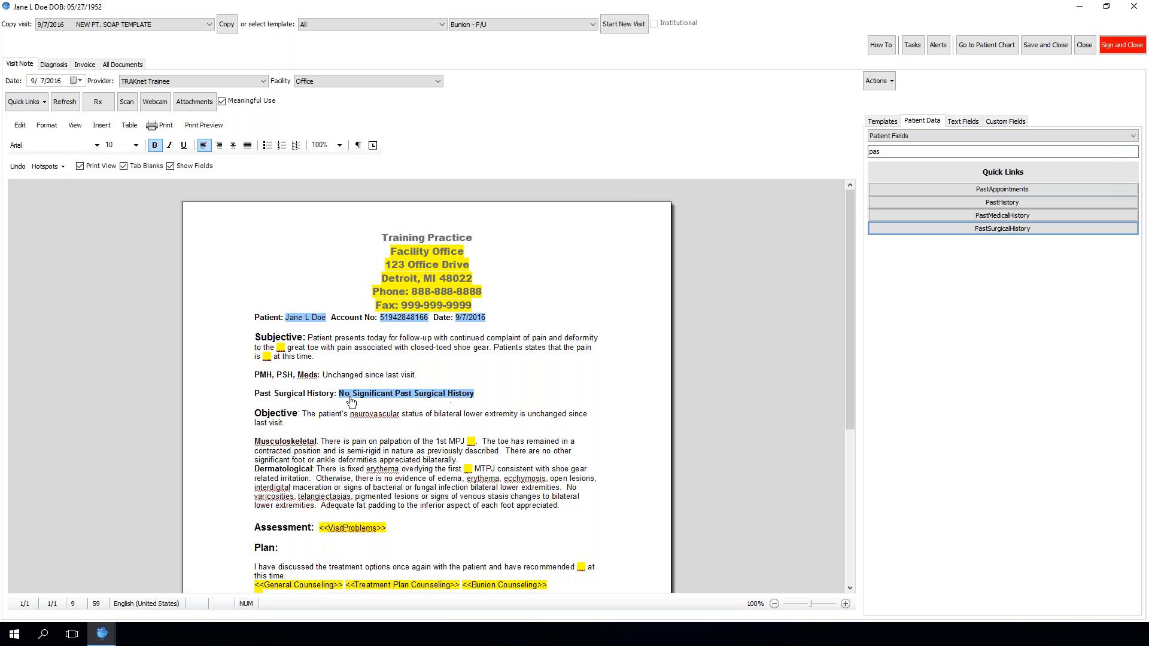
Open the past surgical history field's list and set it to Hernia Repair, then save
left_click(428, 397)
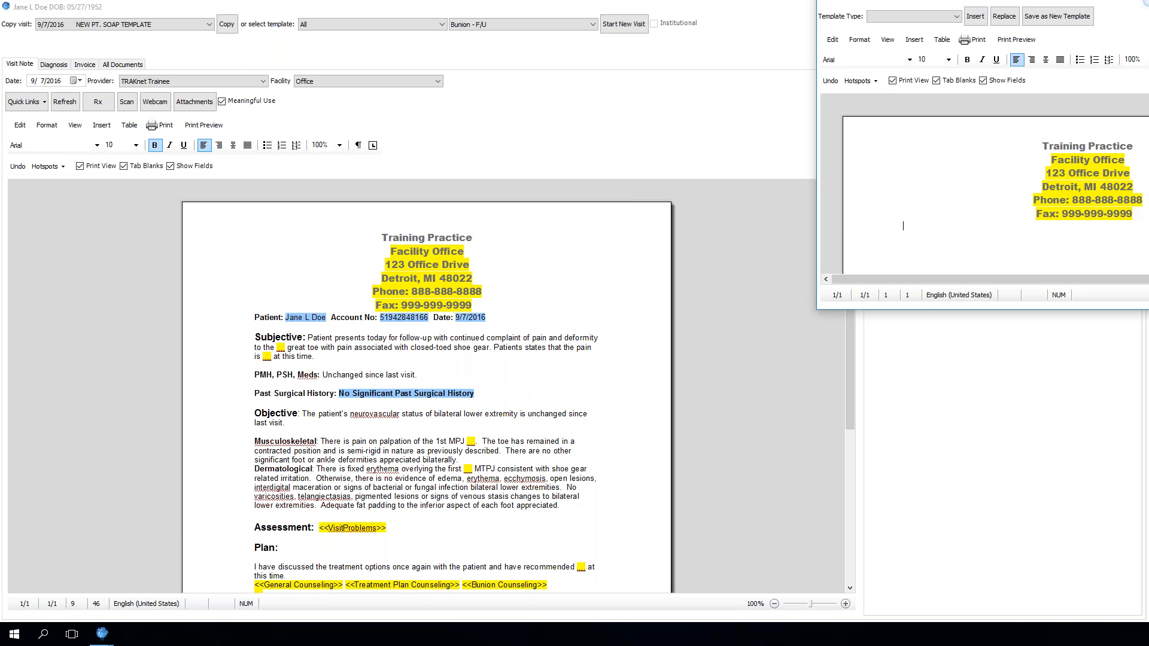
left_click_drag(1132, 4, 665, 0)
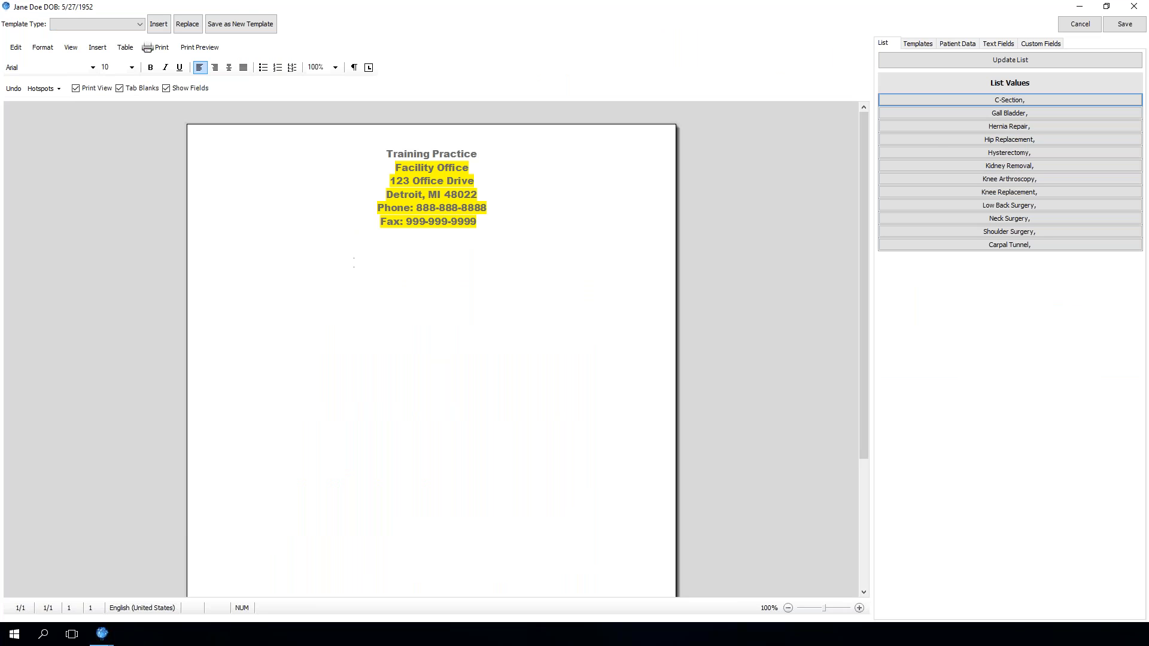
left_click(1025, 127)
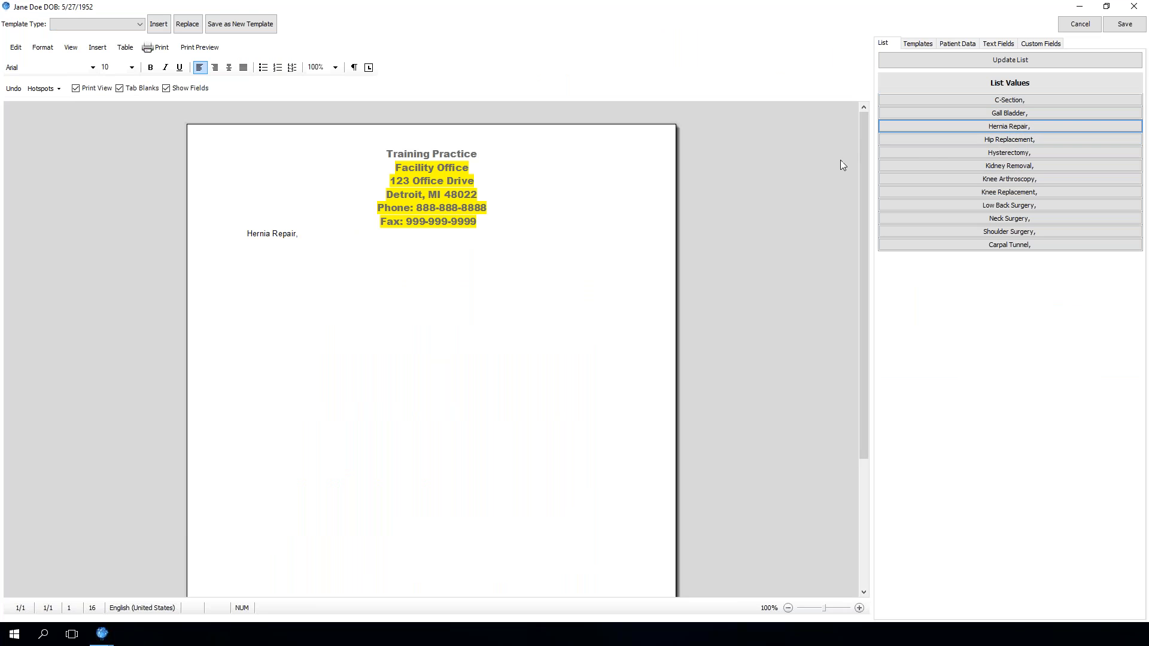
left_click(1121, 31)
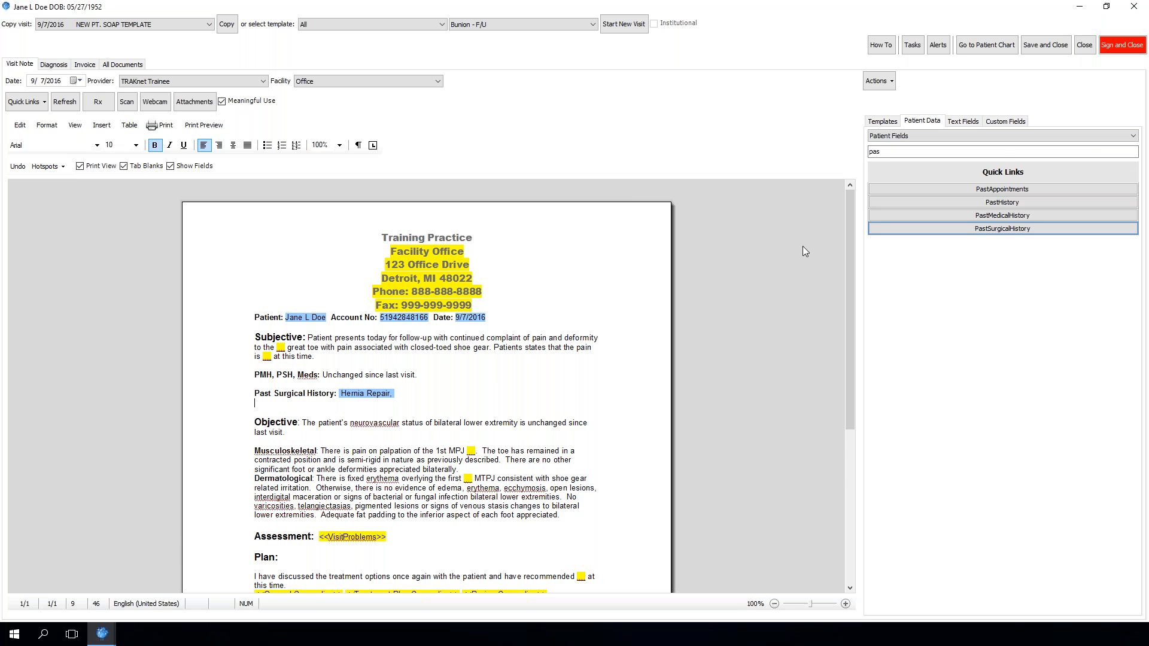
Open the note's document template for editing and remove PSH from the "PMH, PSH, Meds" heading
left_click(890, 81)
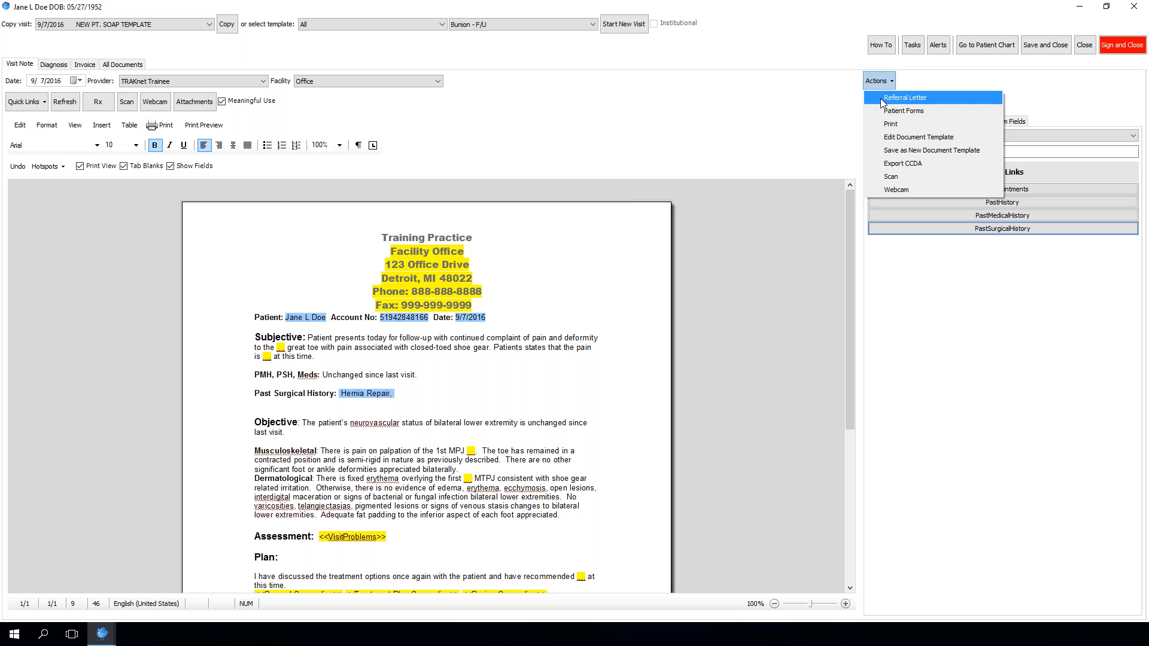
left_click(887, 138)
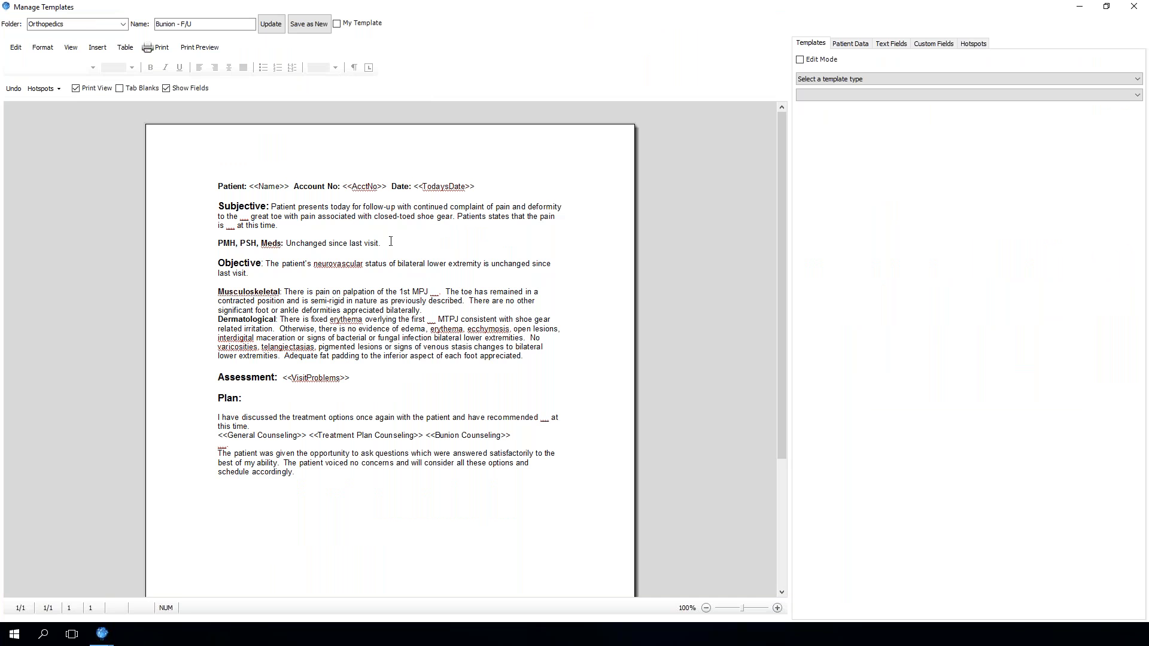
left_click(389, 239)
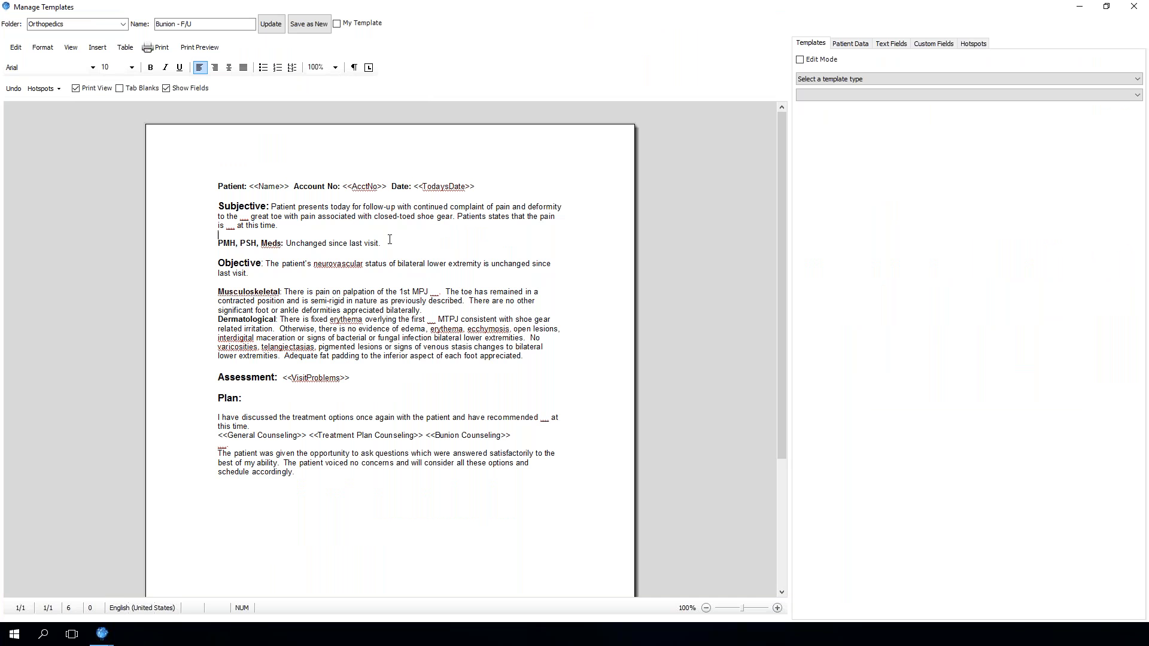
left_click(261, 245)
key("BackSpace")
key("BackSpace")
key("BackSpace")
key("BackSpace")
key("BackSpace")
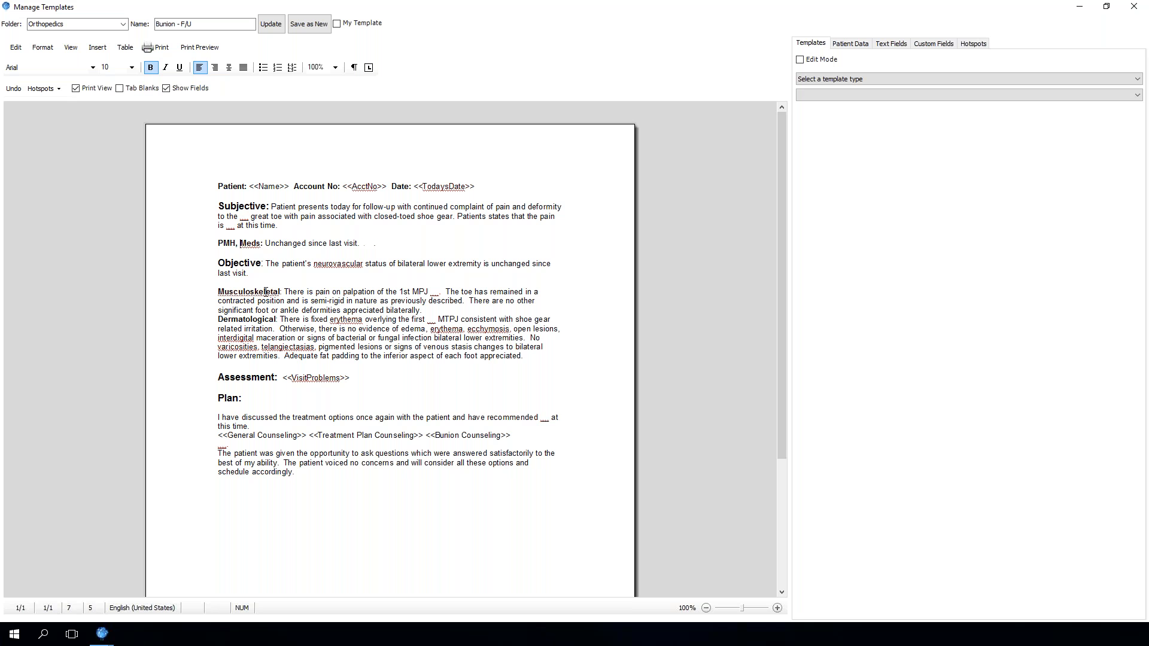
Add a bold "Past Surgical History:" heading on a new line below the PMH line in the template
key("End")
key("Return")
key("Return")
type("Past")
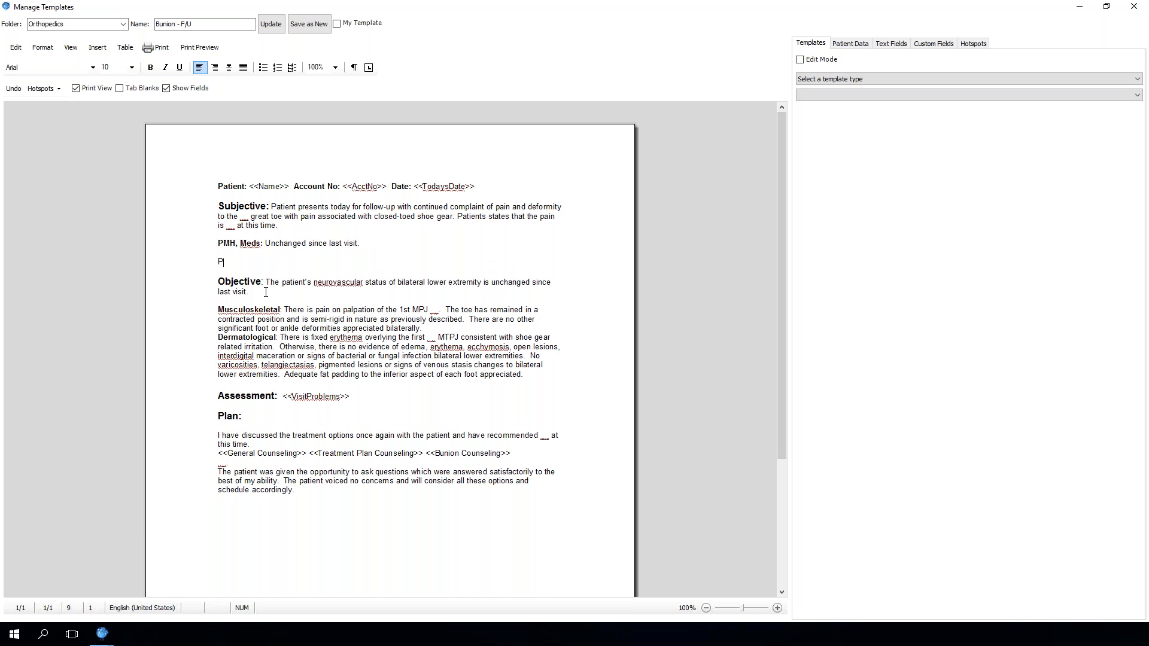
key("BackSpace")
key("BackSpace")
key("BackSpace")
key("BackSpace")
key("ctrl+b")
type("Pas")
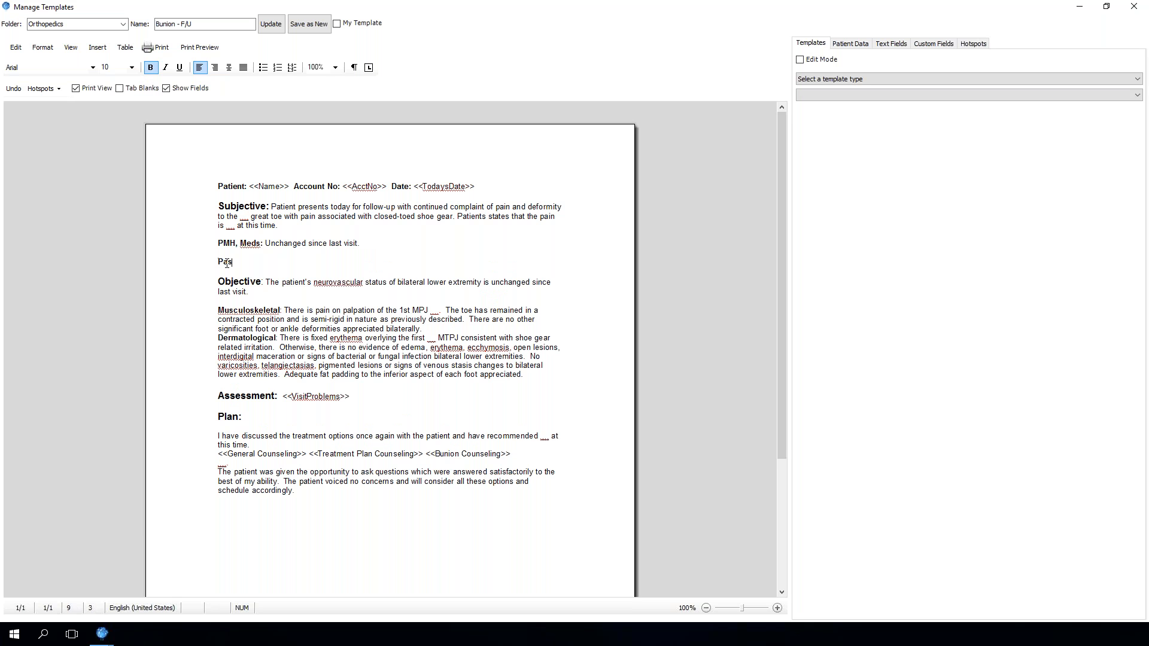
type("t Surgical History:")
Search the template's patient data fields for "pas" and insert the PastSurgicalHistory field after the heading
left_click(859, 45)
left_click(862, 75)
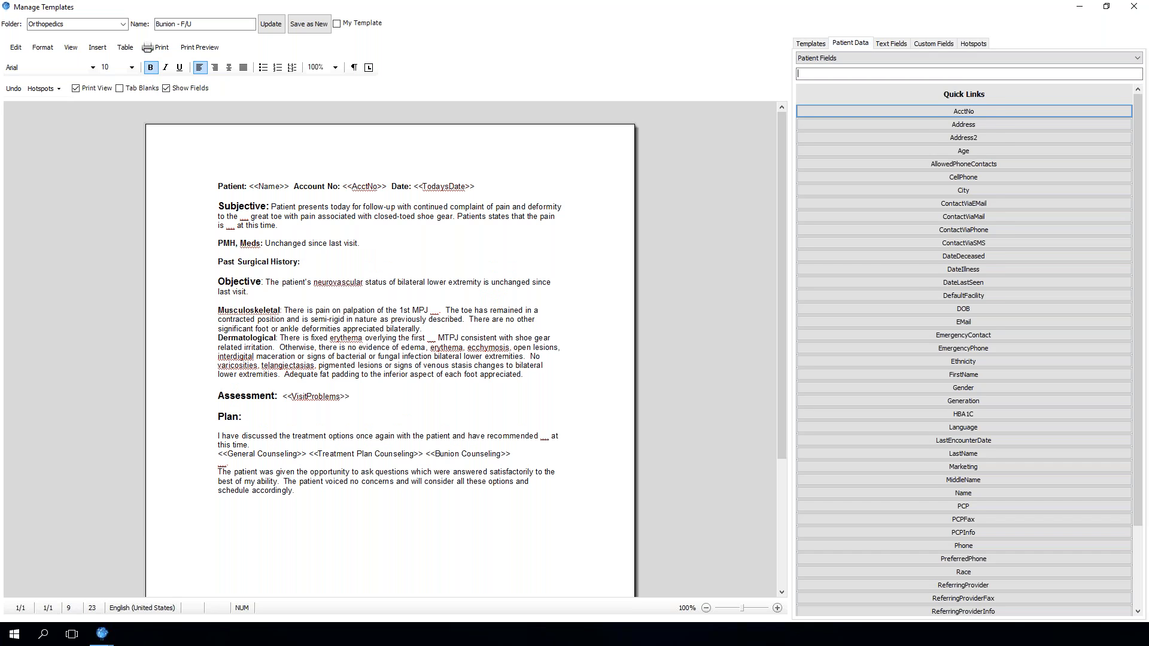
type("pas")
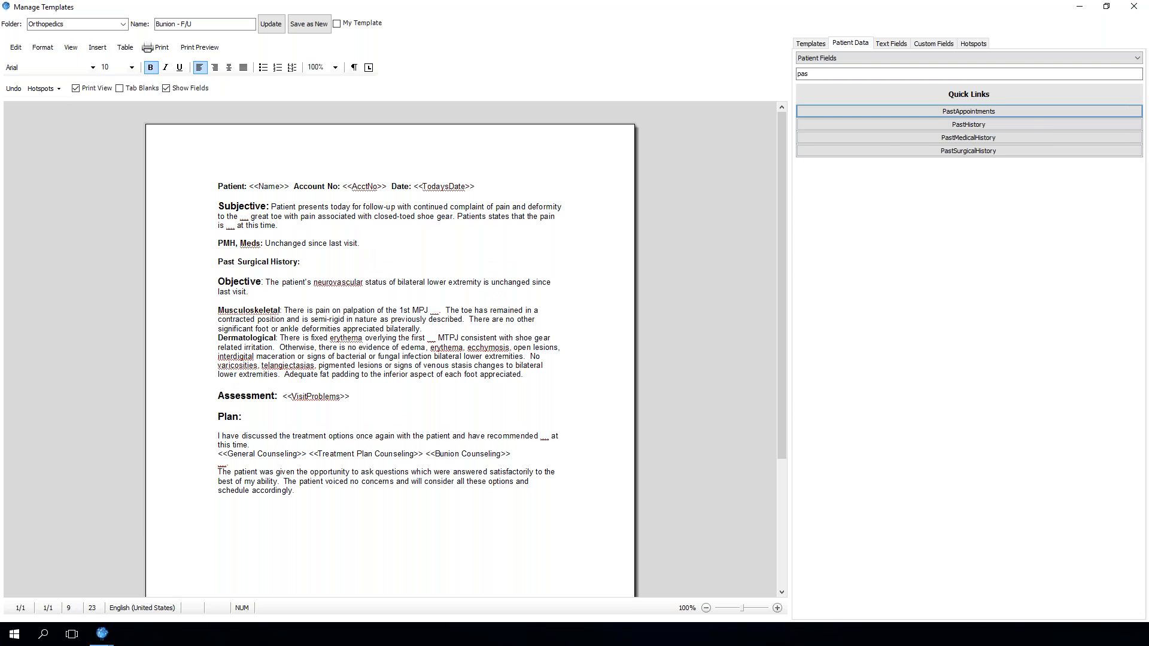
left_click(888, 151)
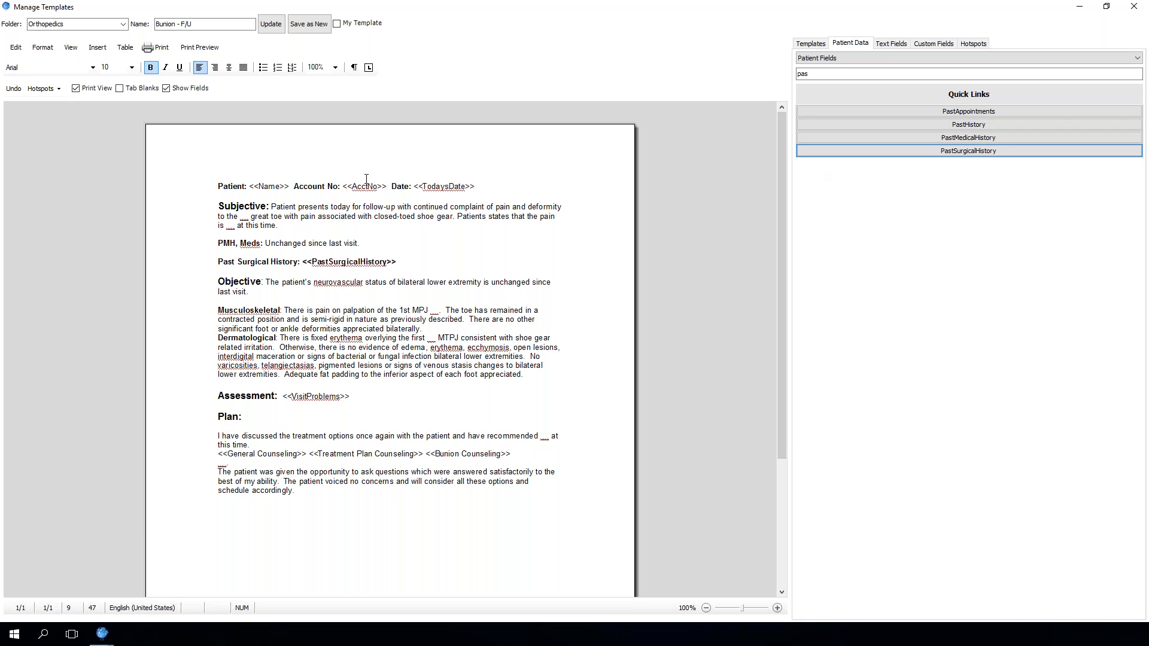
Remove bold from the inserted PastSurgicalHistory field and update the Bunion - F/U template
left_click_drag(397, 263, 301, 263)
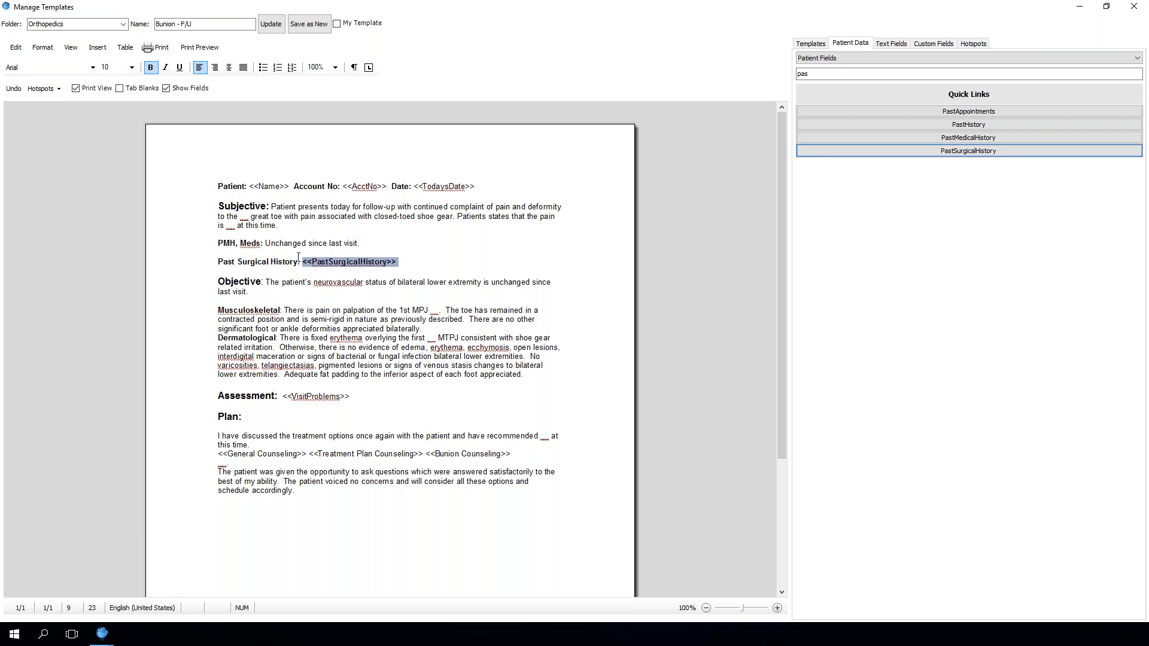
left_click(150, 67)
left_click(335, 123)
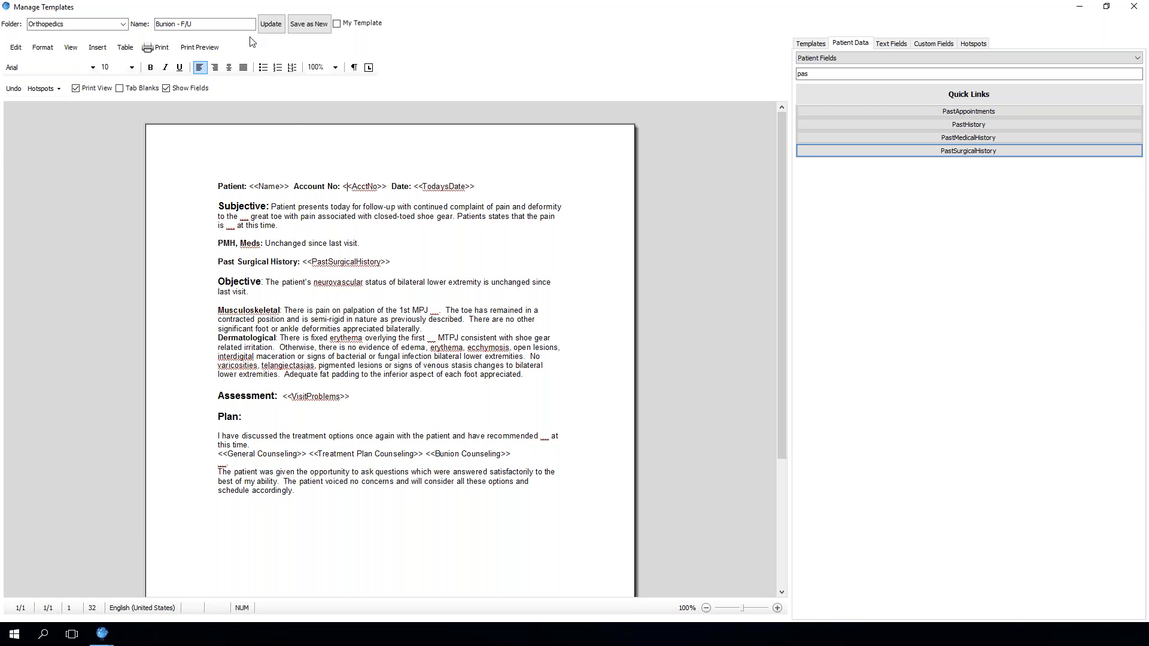
left_click(269, 24)
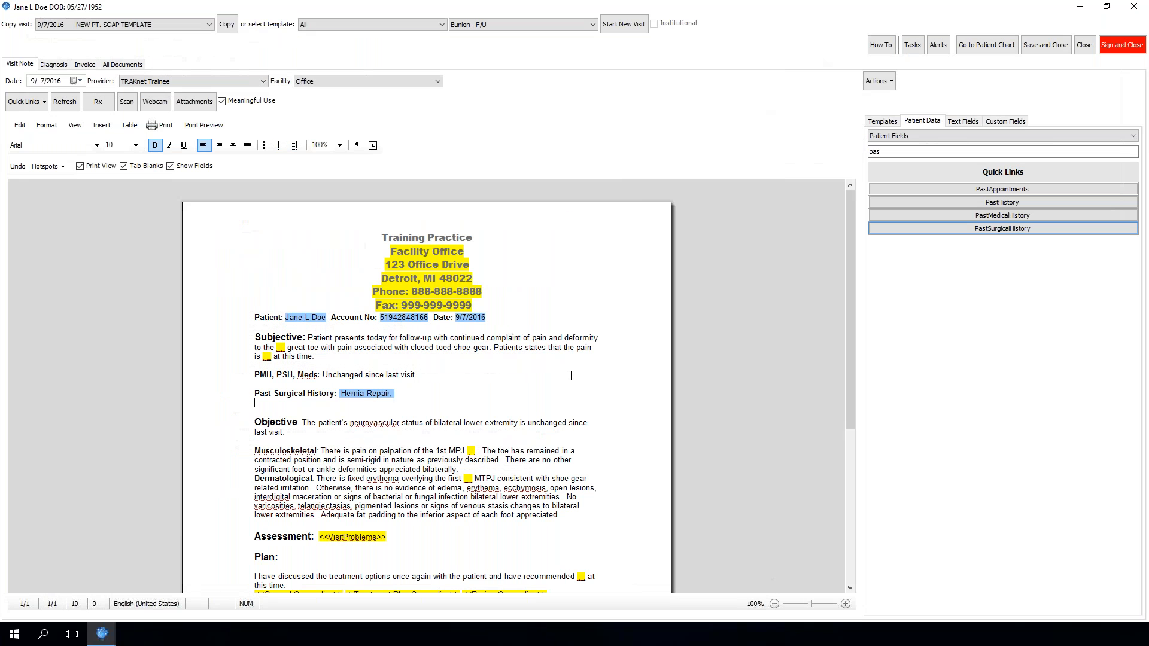
Save the Hernia Repair surgical history list in the visit note, then save and close the note
left_click(612, 33)
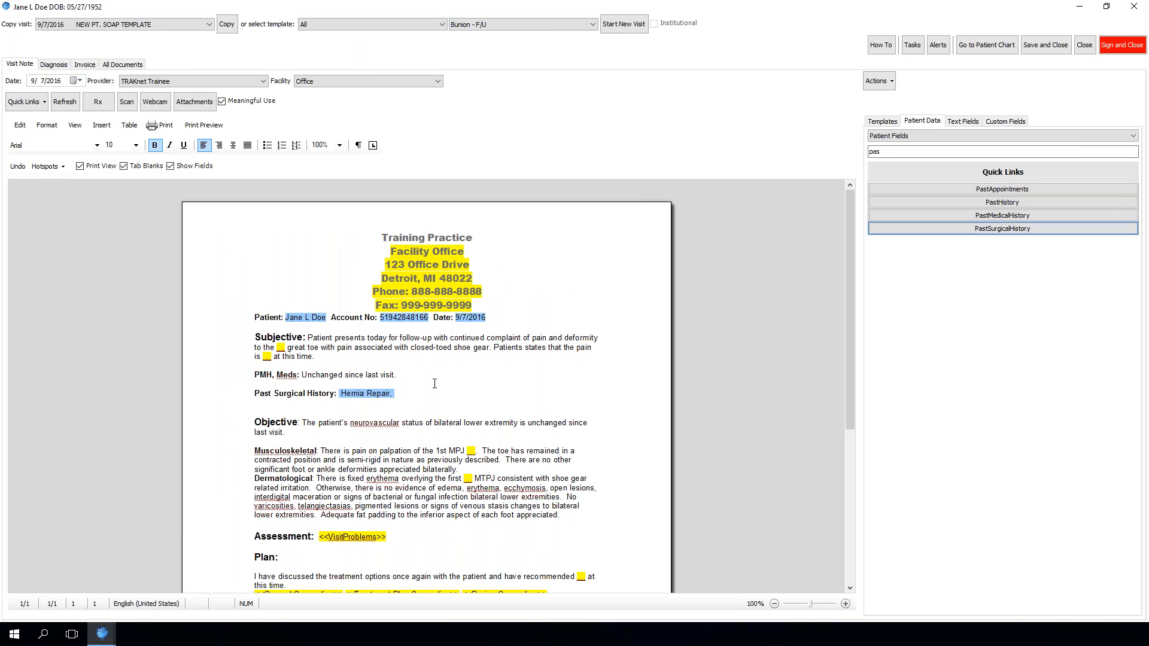
double_click(362, 393)
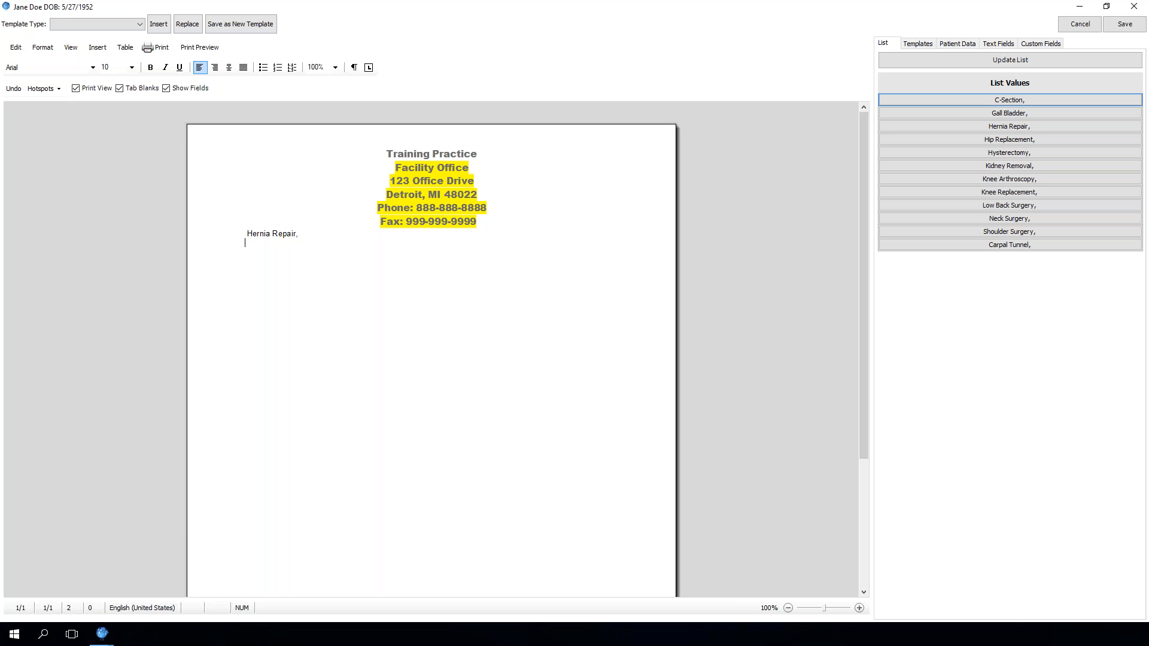
left_click(1124, 24)
left_click(1052, 47)
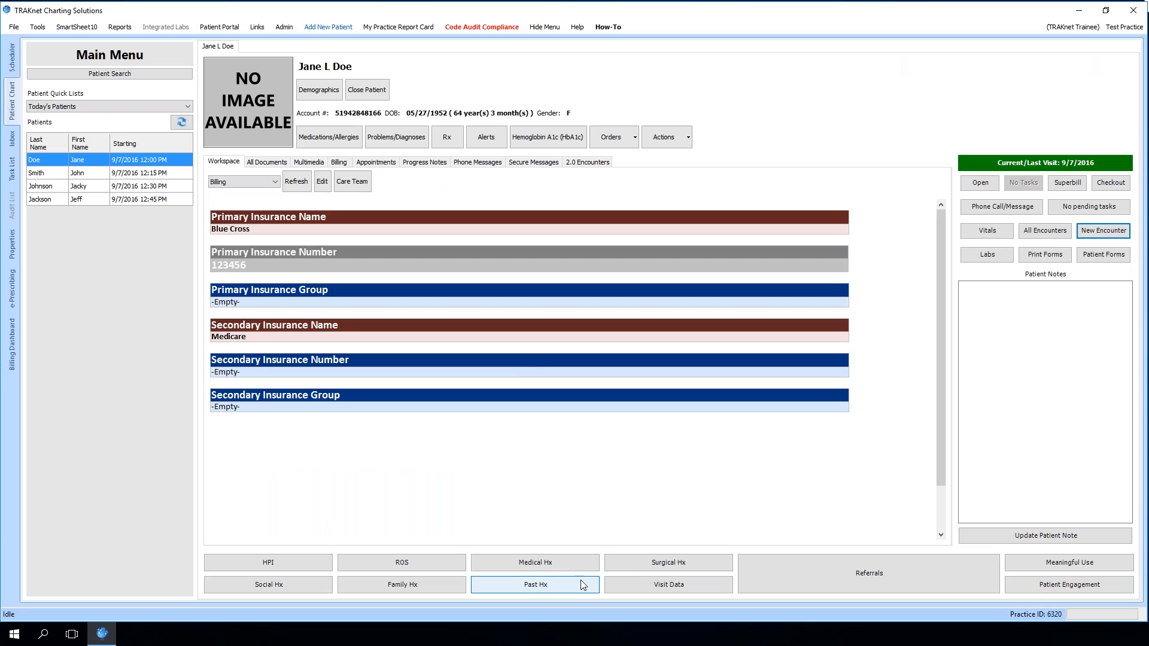
Open the patient's Surgical Hx list from the chart and save it
left_click(631, 566)
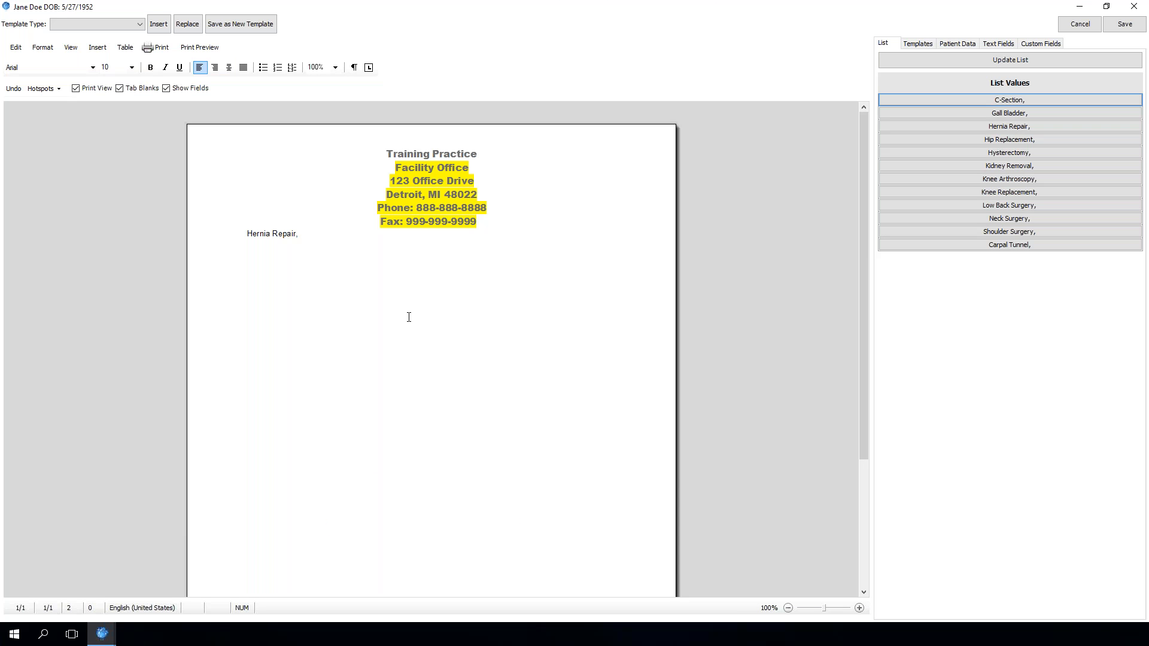
left_click(1112, 27)
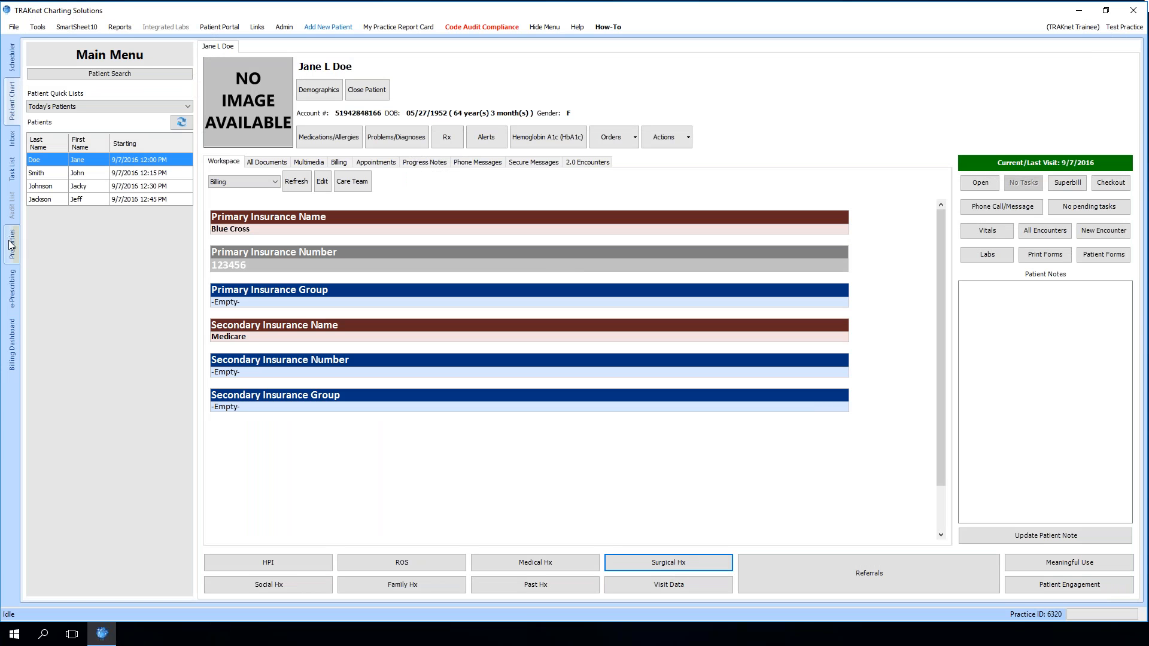
Switch to the billing collections and set the collection rule to None
left_click(12, 345)
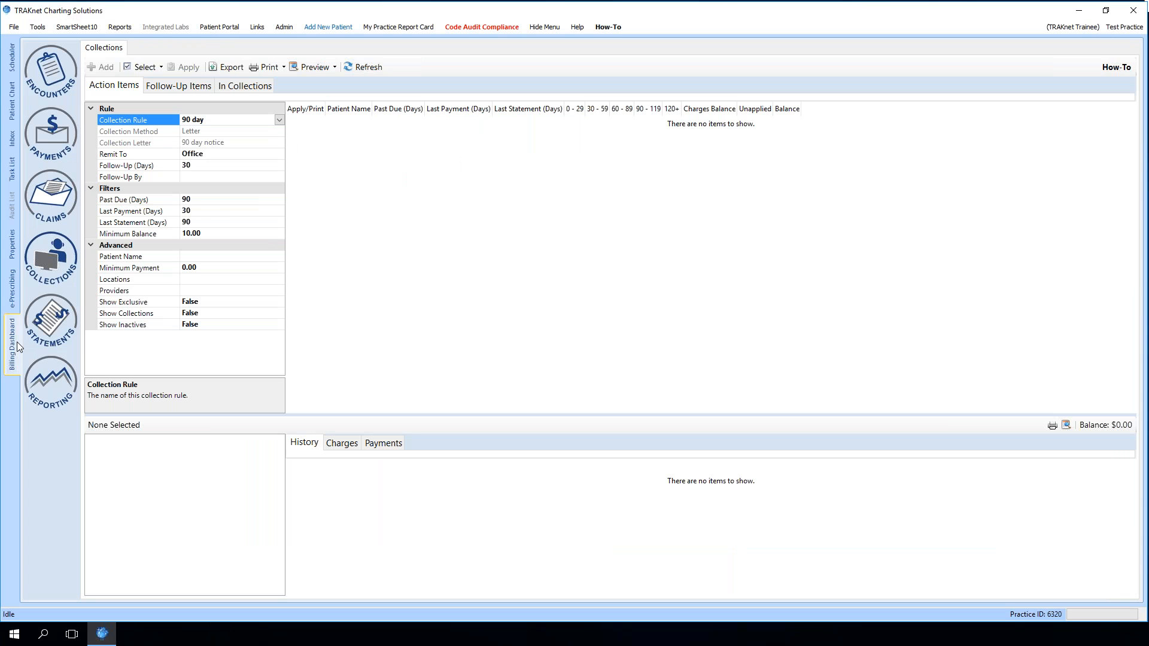
left_click(396, 140)
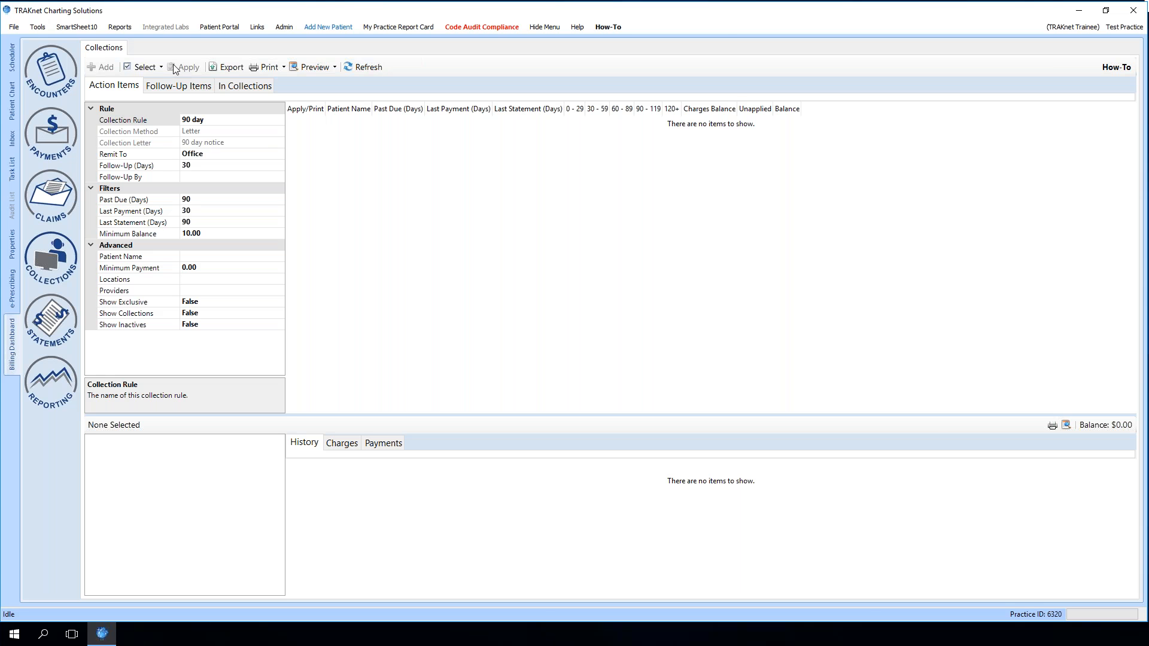
left_click(251, 119)
left_click(279, 120)
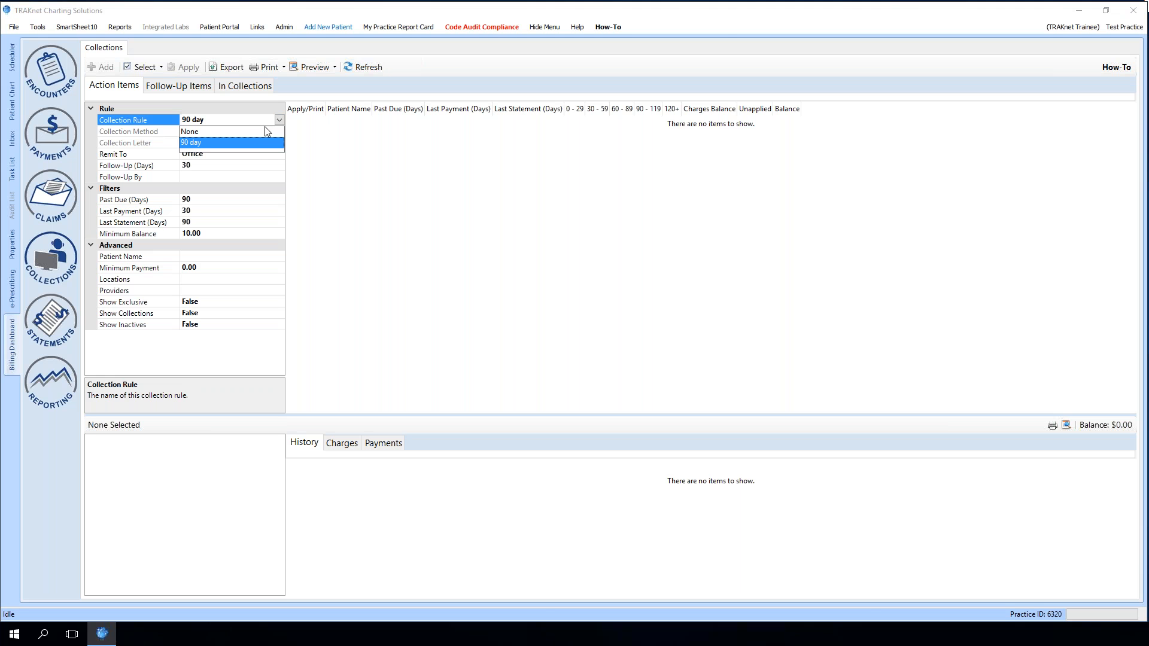
left_click(267, 131)
left_click(273, 131)
left_click(279, 131)
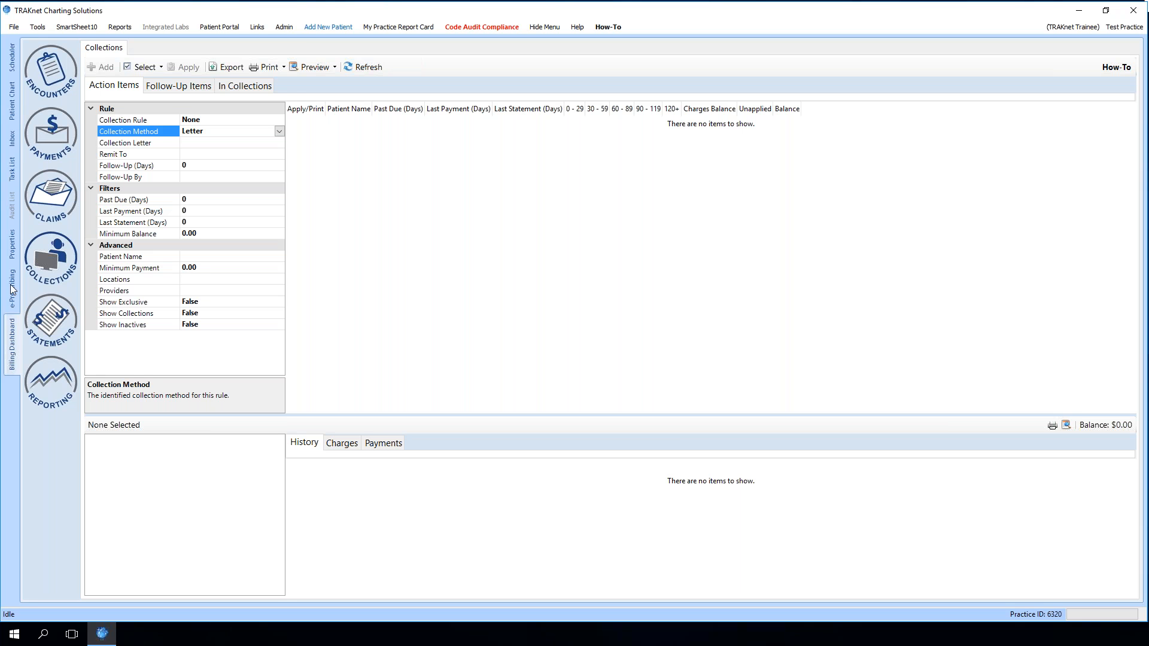
Load the DefaultPatientSummaryCCDA summary in the patient's Patient Engagement window, review it, and close the window
left_click(15, 113)
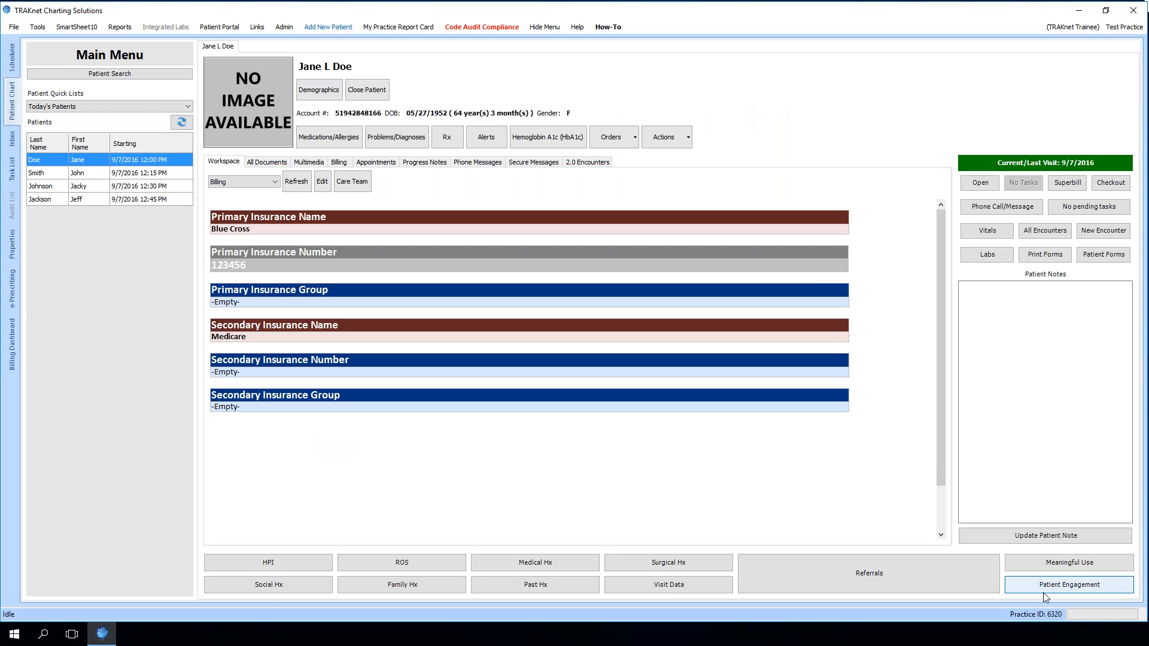
left_click(1060, 585)
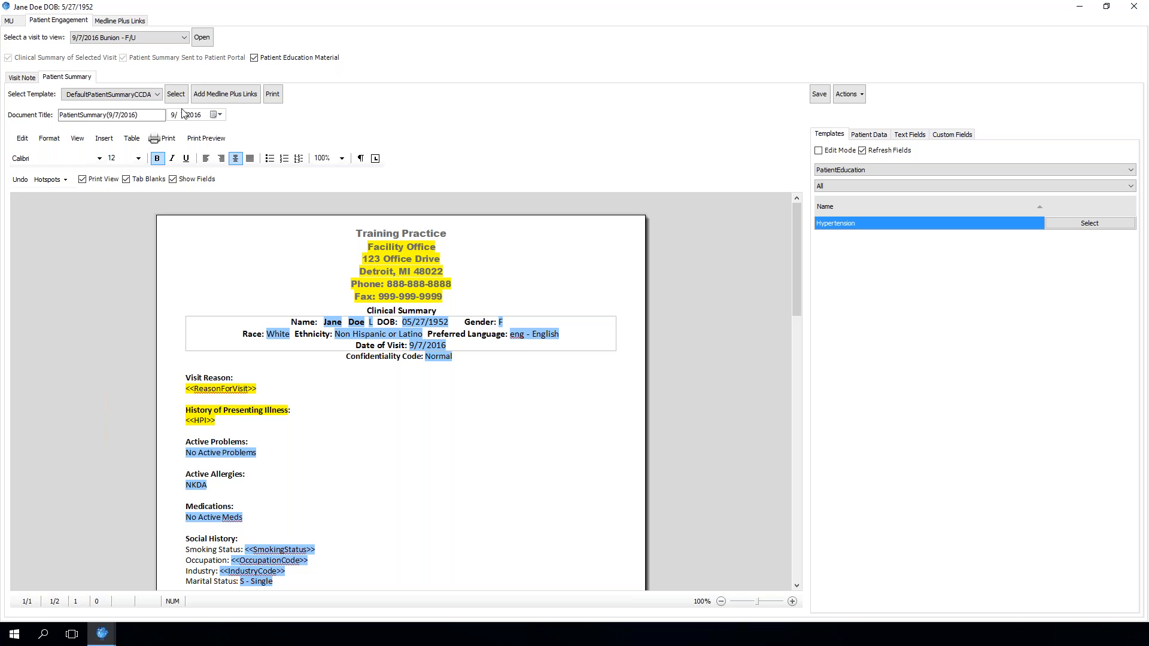
left_click(176, 94)
scroll(479, 484, "down", 10)
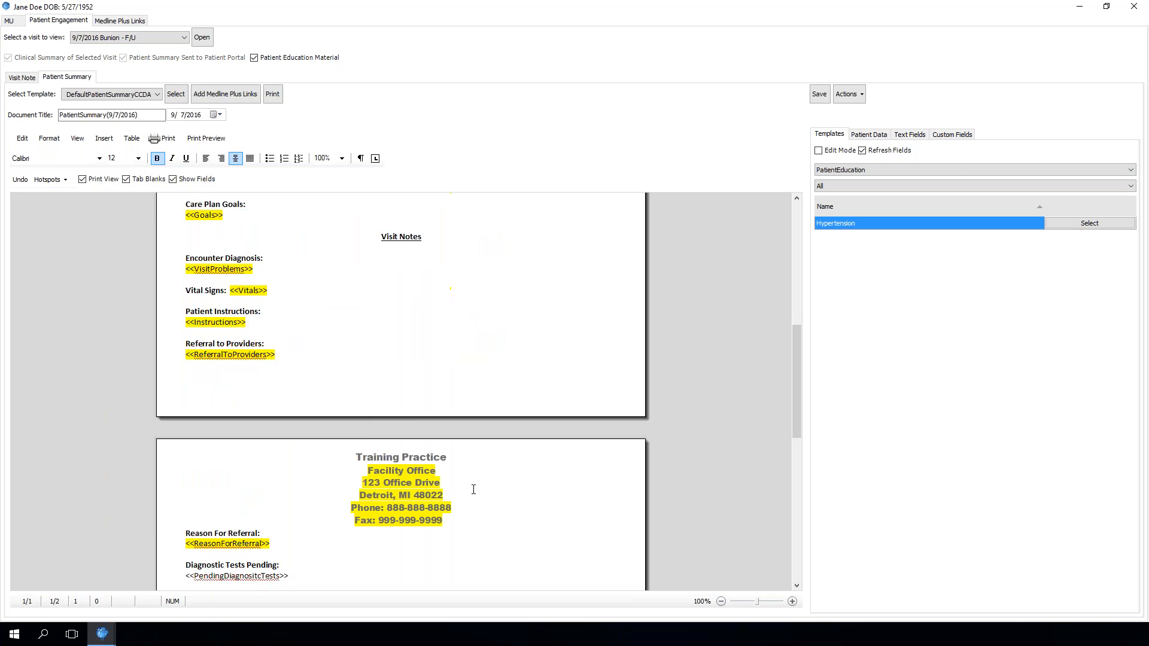
scroll(468, 492, "up", 5)
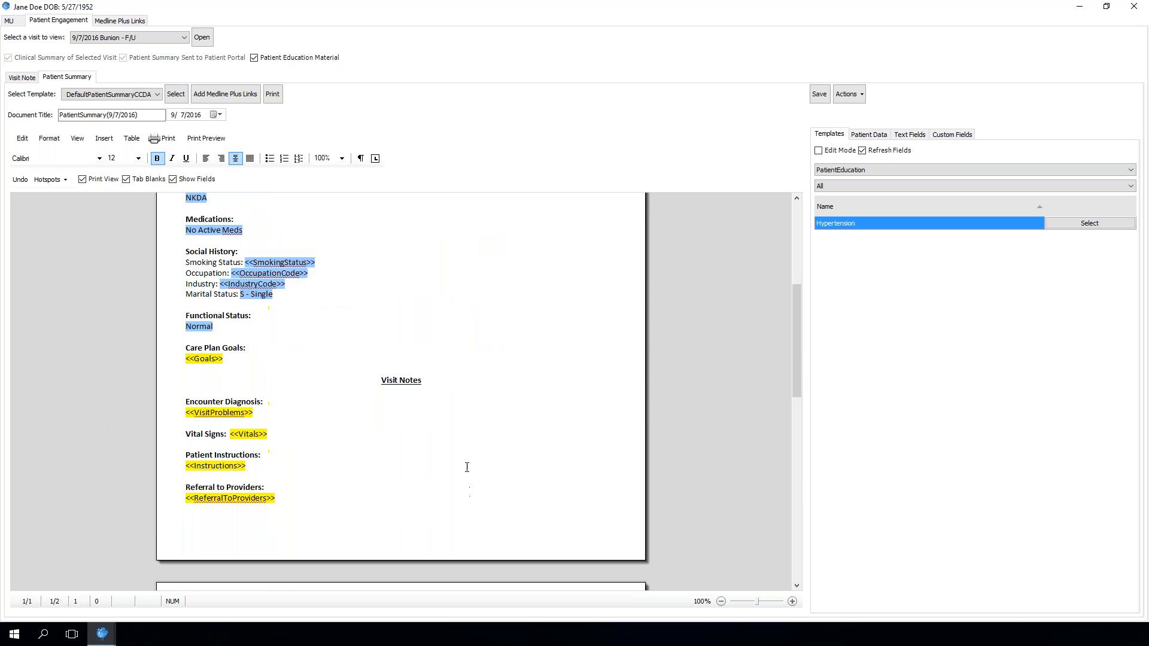
left_click(1132, 7)
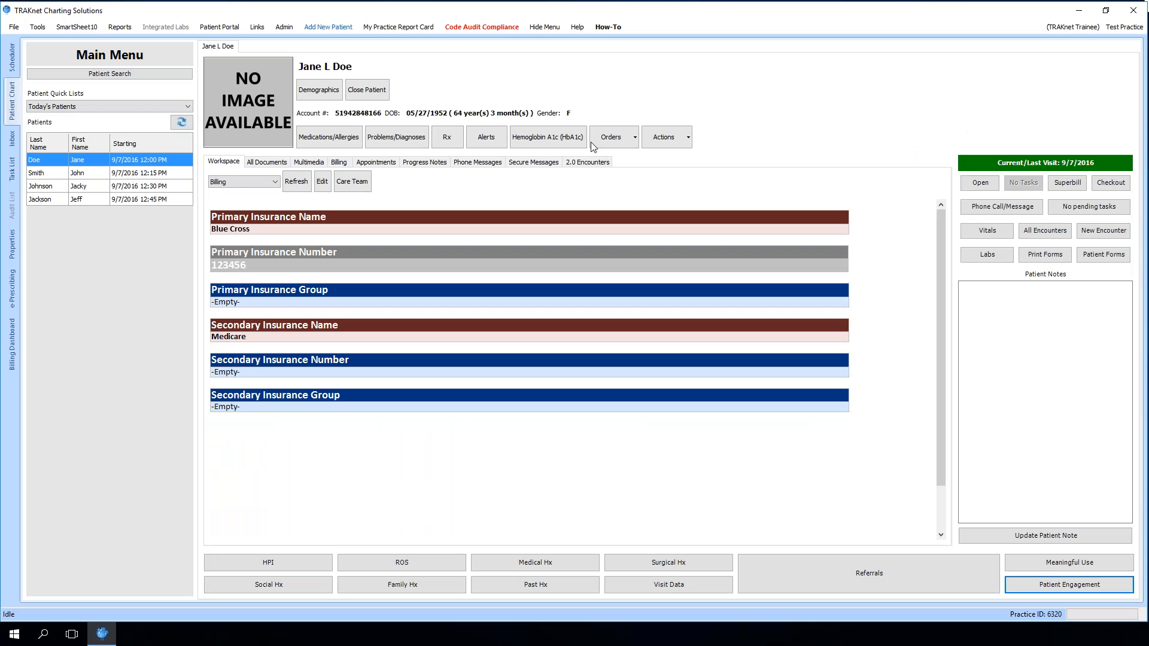
Add ICD-9 code 250.01 as an active problem through the ICD-9 to ICD-10 GEMs search and save the problem list
left_click(396, 137)
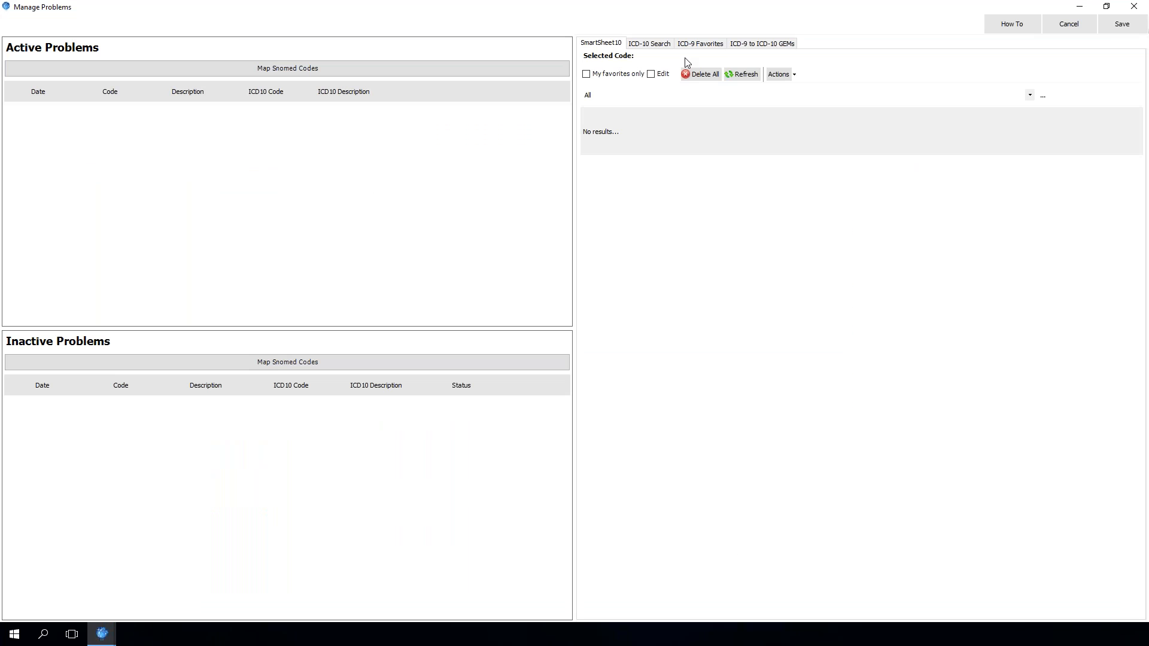
left_click(761, 43)
type("250.01")
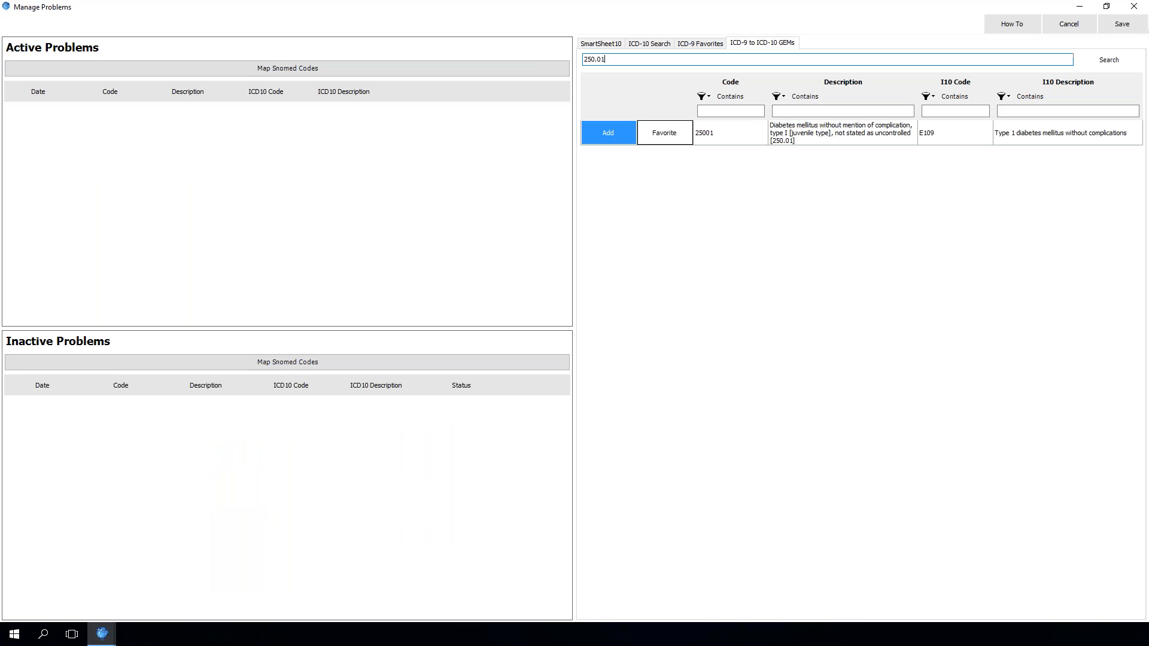
left_click(616, 132)
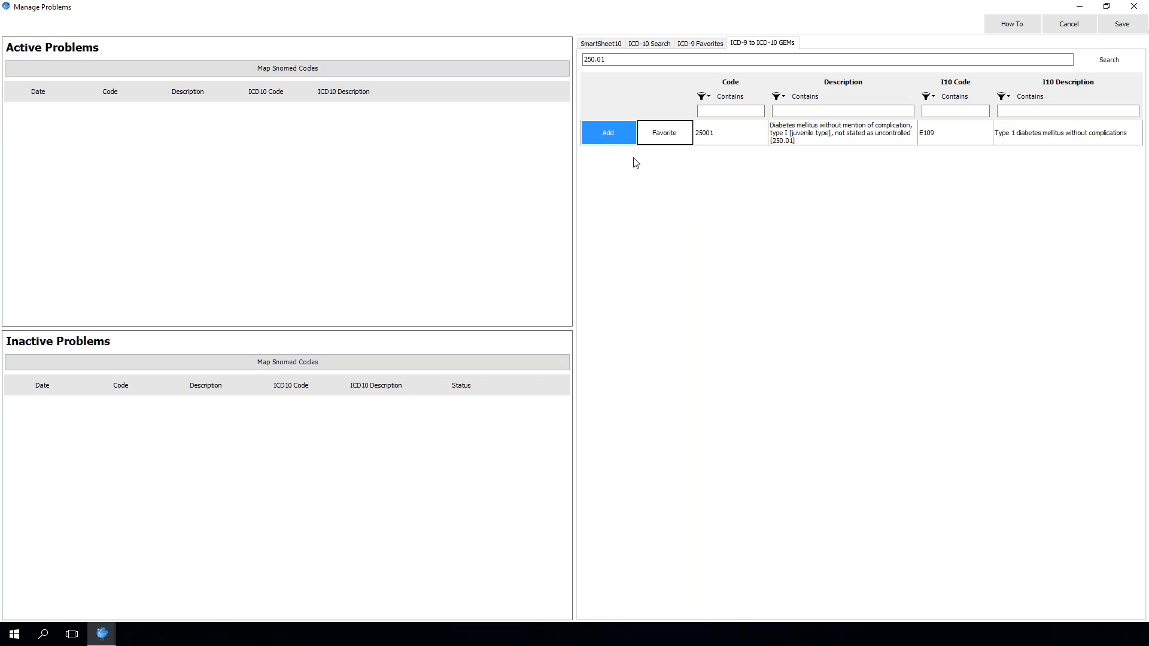
left_click(619, 136)
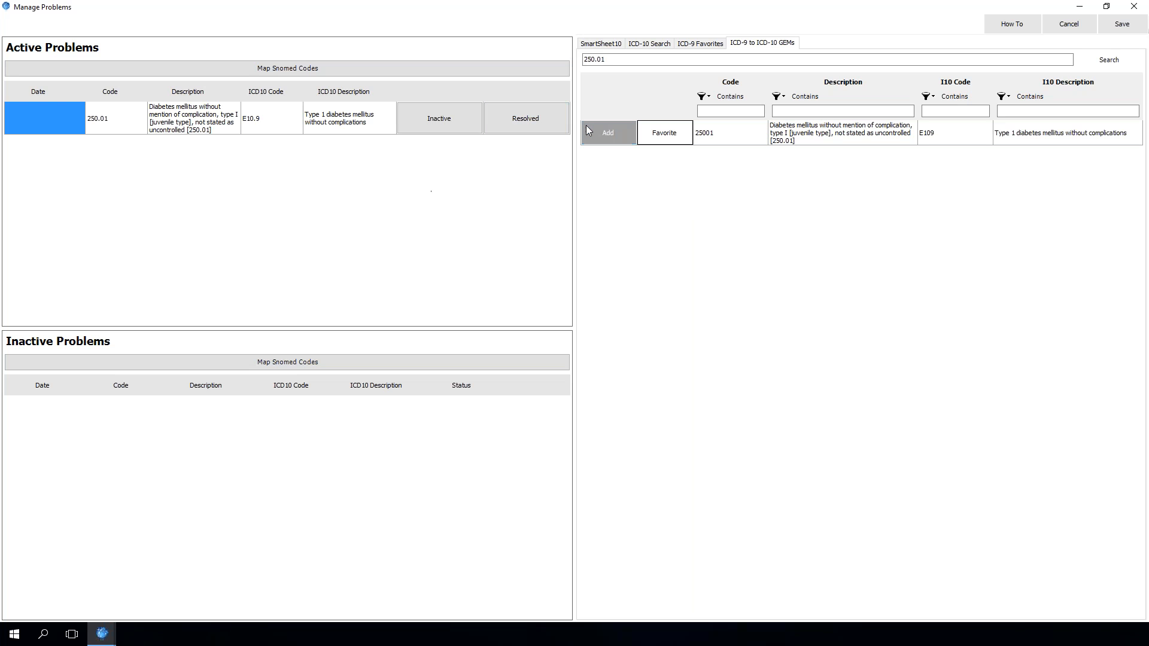
left_click(1118, 30)
Load the DefaultPatientSummaryCCDA summary in Patient Engagement and insert the Hypertension patient education material under Patient Education Links
left_click(1069, 584)
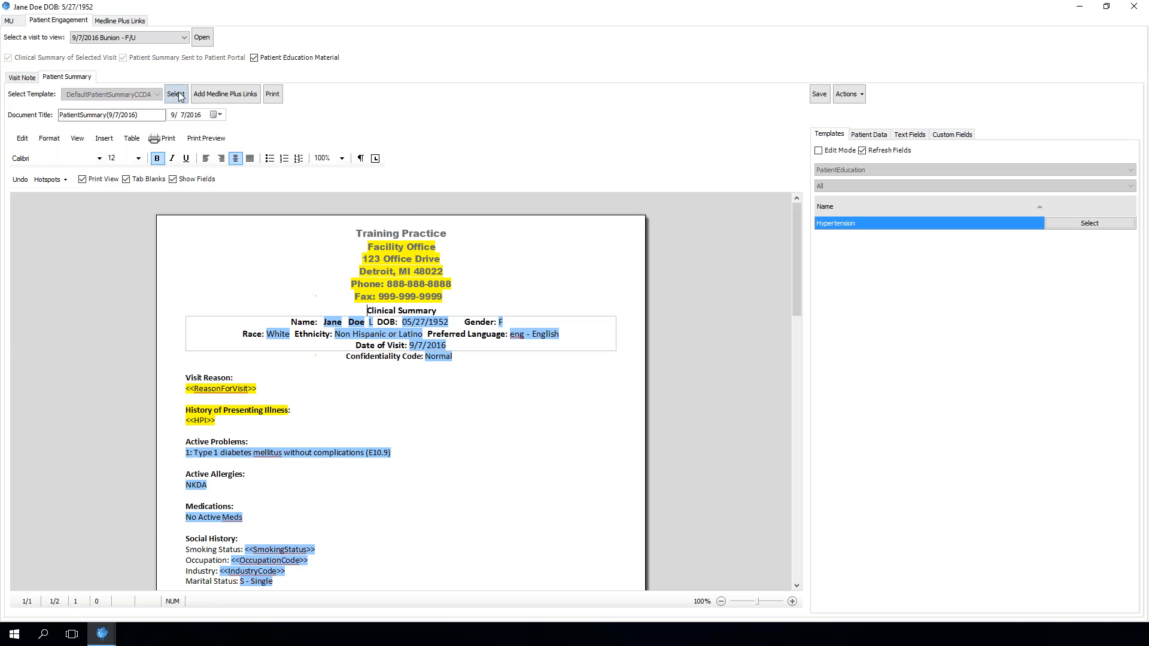
left_click(176, 94)
scroll(453, 341, "down", 5)
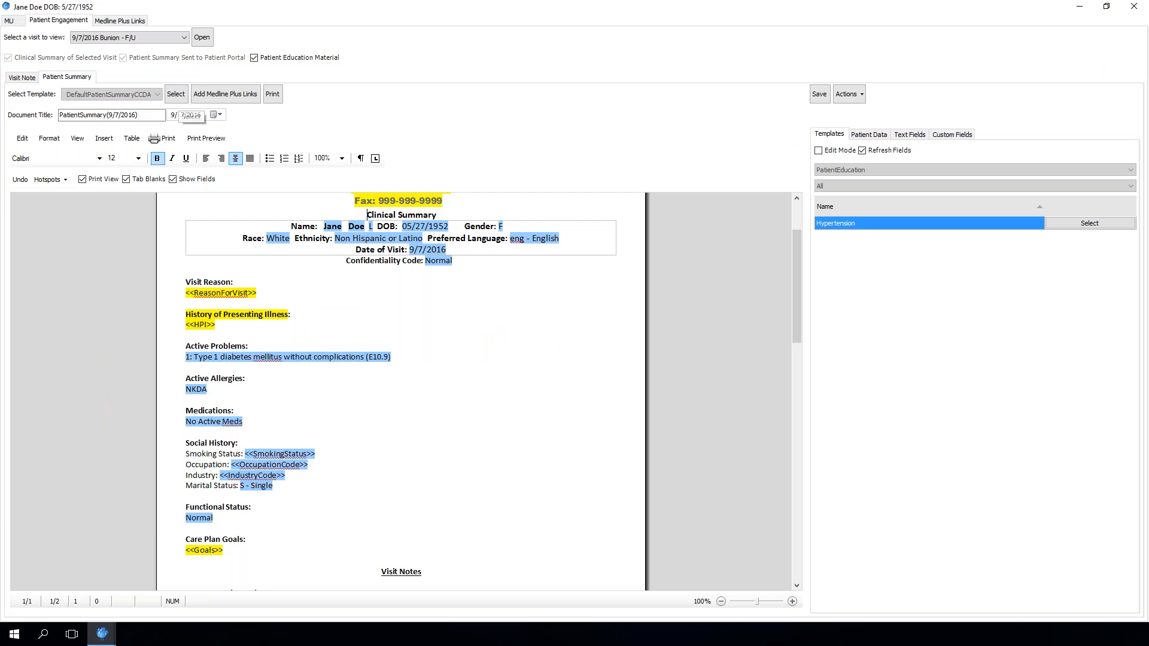
scroll(452, 341, "down", 10)
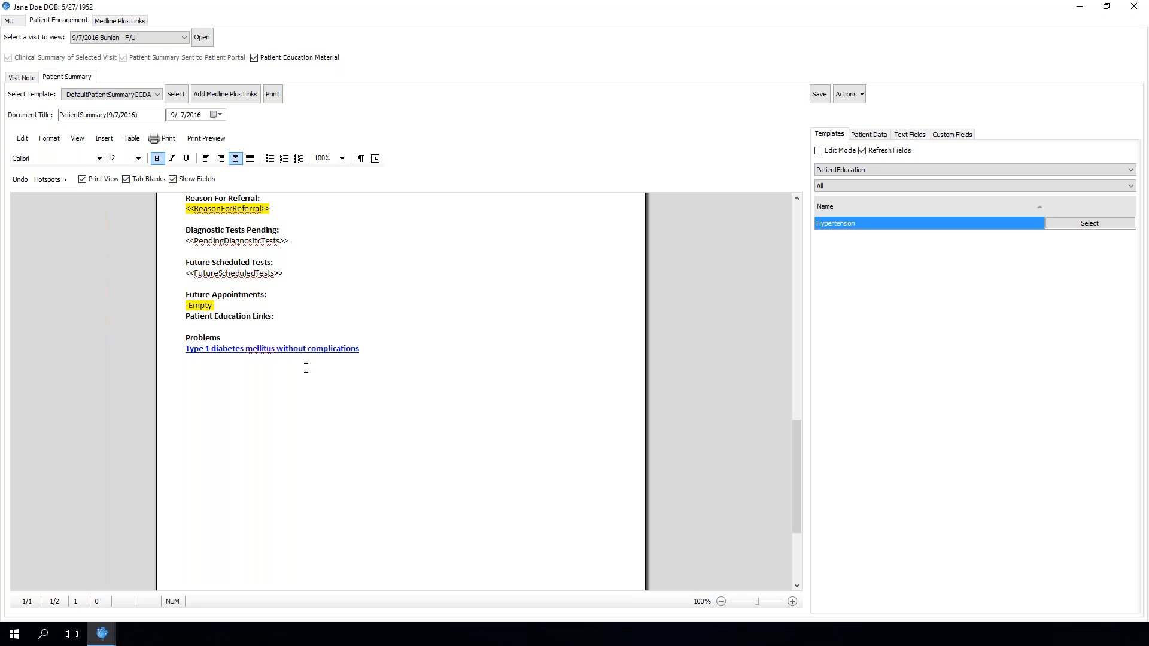
left_click(292, 319)
key("Return")
key("Return")
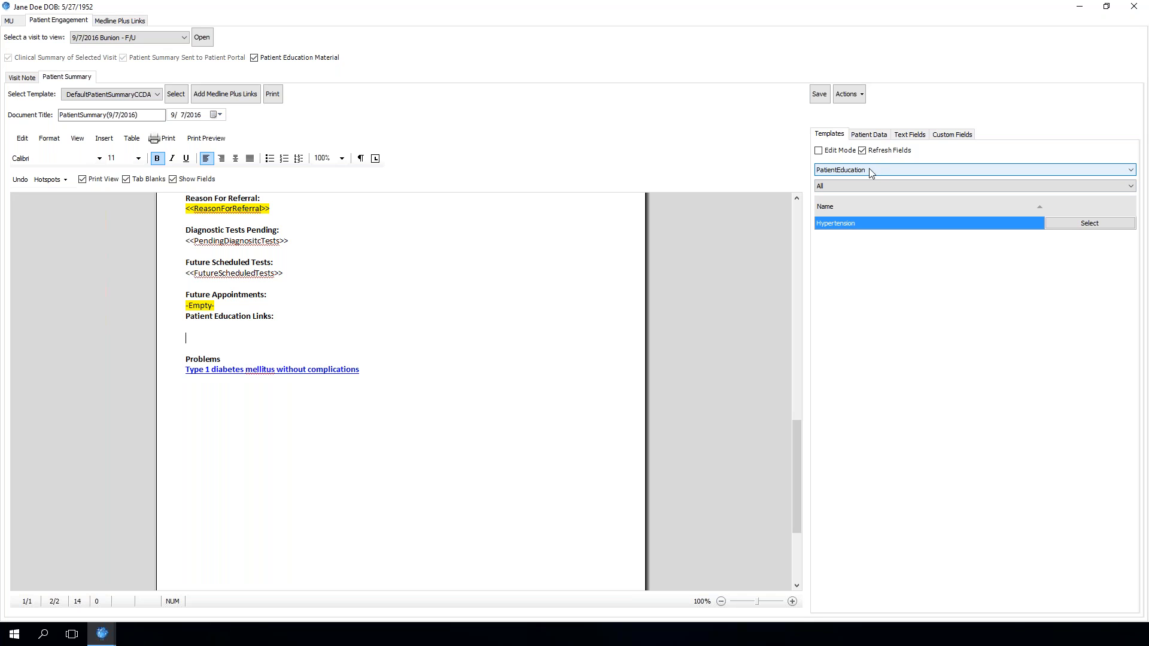
left_click(1087, 224)
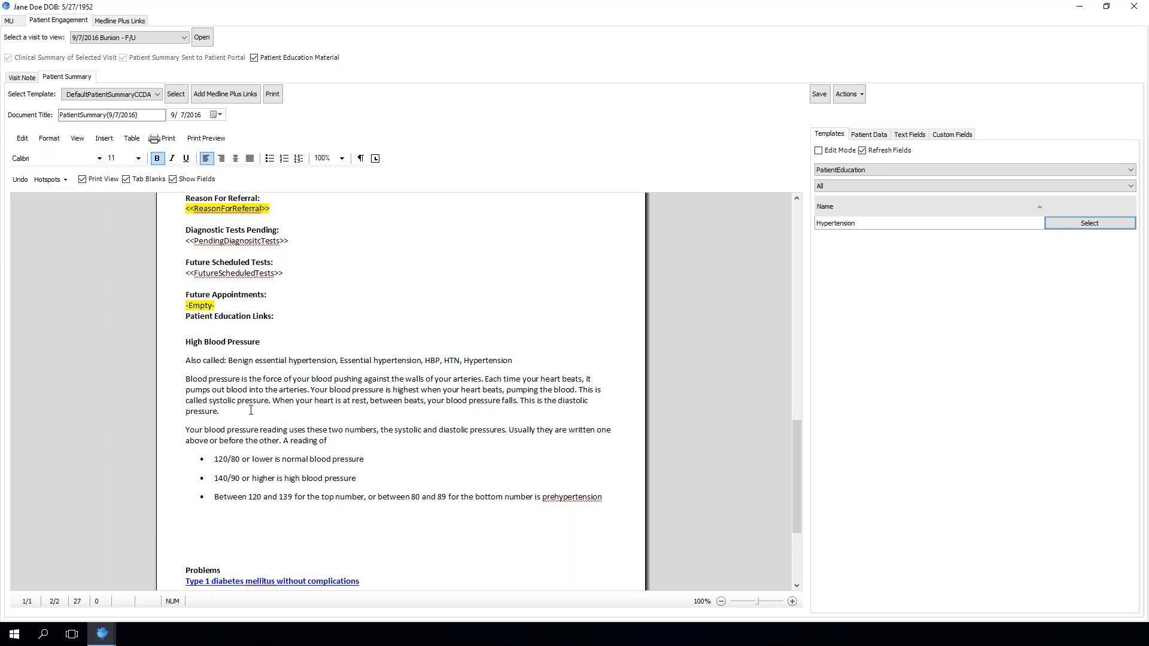
Review the inserted education text in the summary and close the Patient Engagement window
scroll(335, 527, "down", 1)
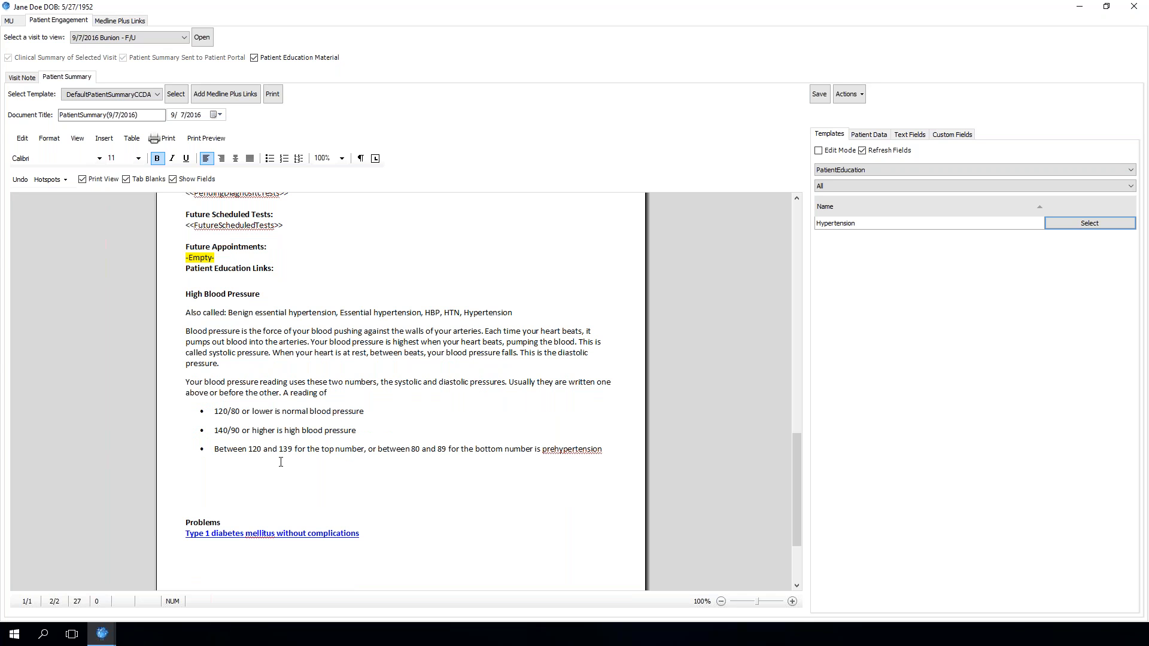
scroll(287, 460, "up", 2)
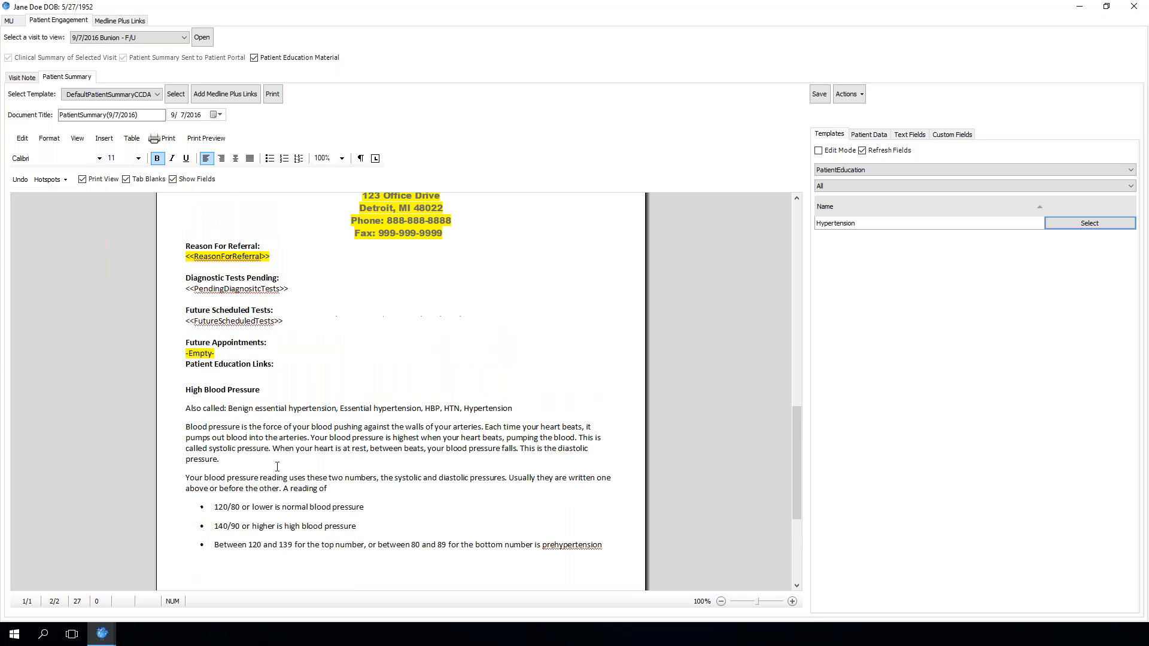
scroll(312, 457, "down", 3)
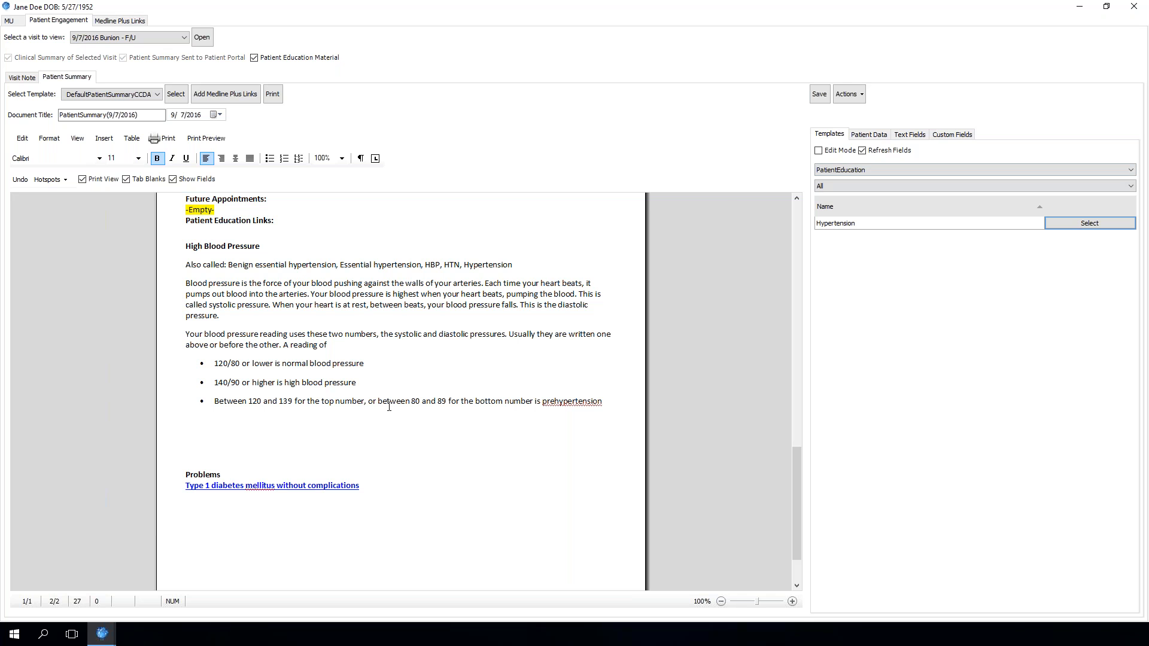
scroll(389, 406, "up", 4)
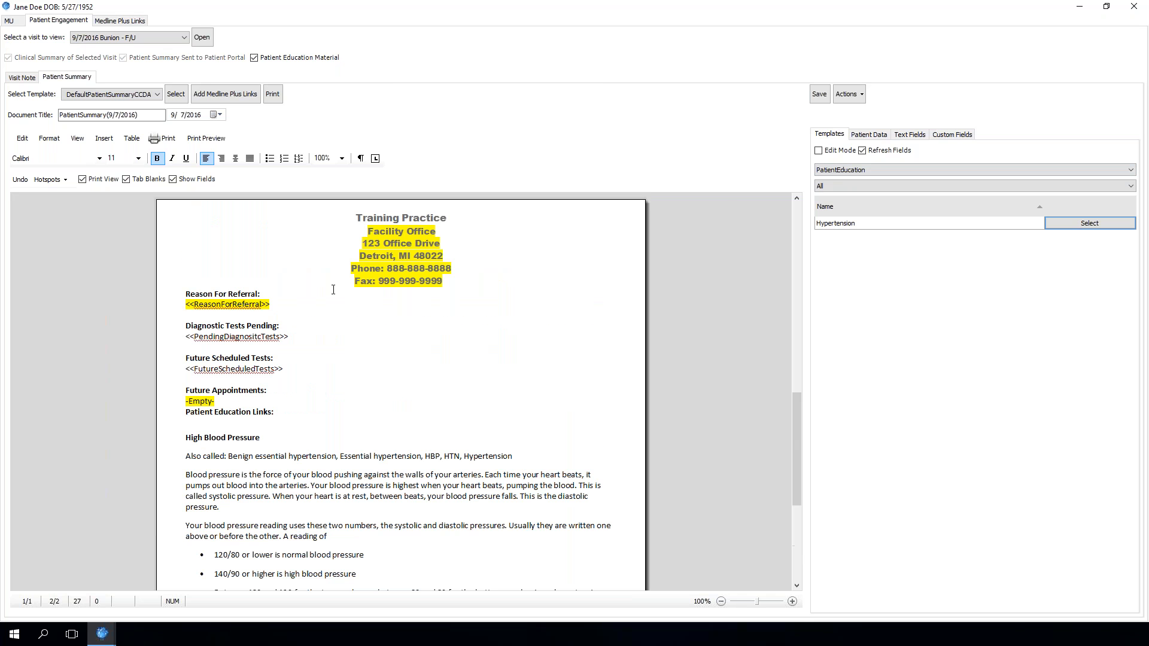
left_click(1133, 8)
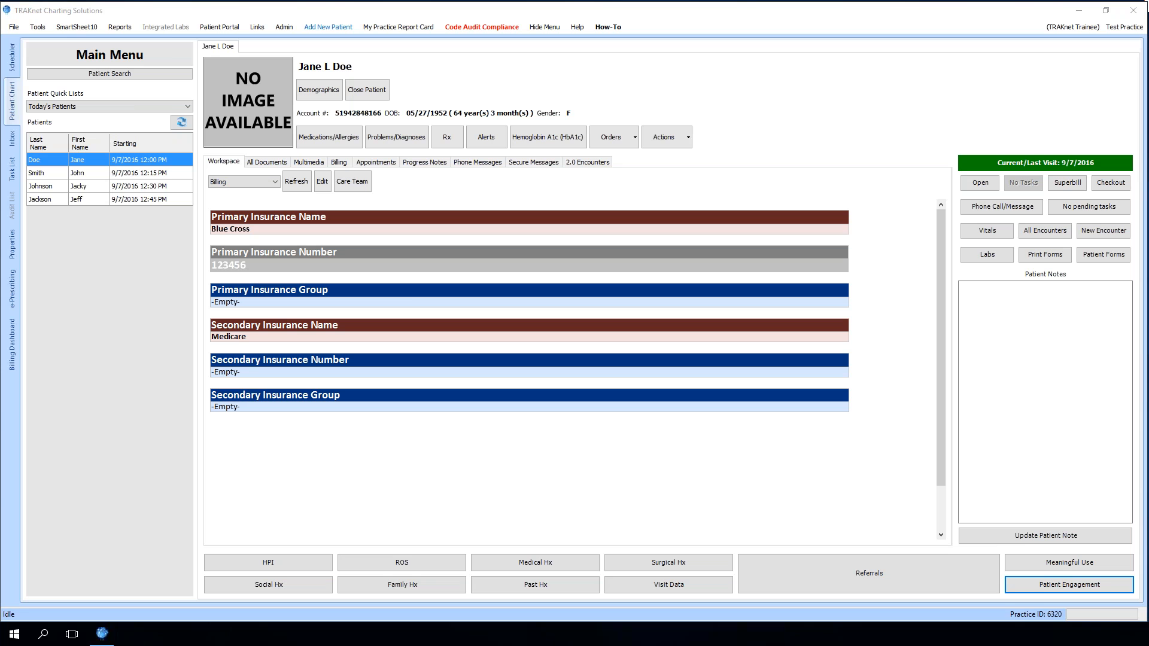
left_click(40, 29)
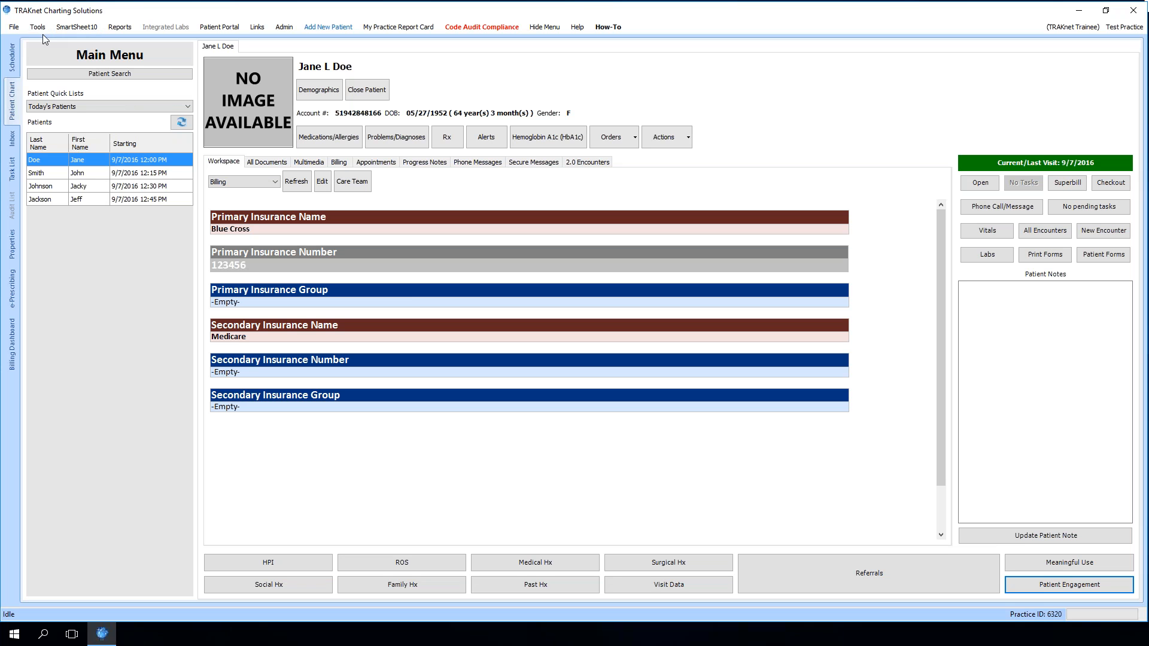
left_click(38, 27)
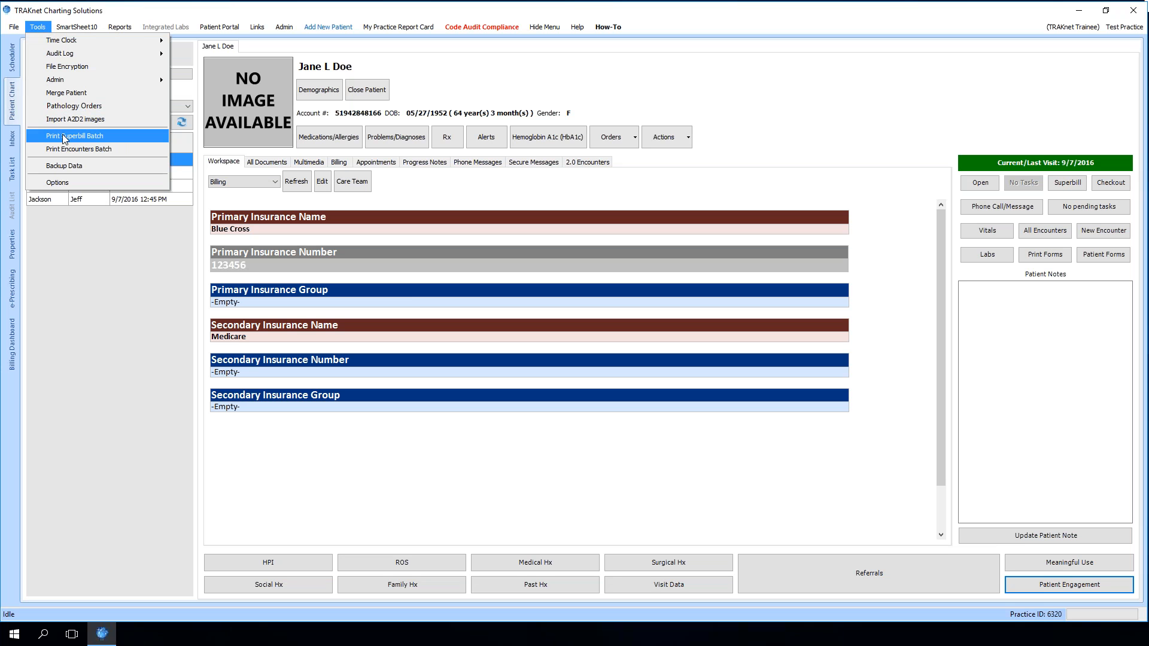
left_click(703, 188)
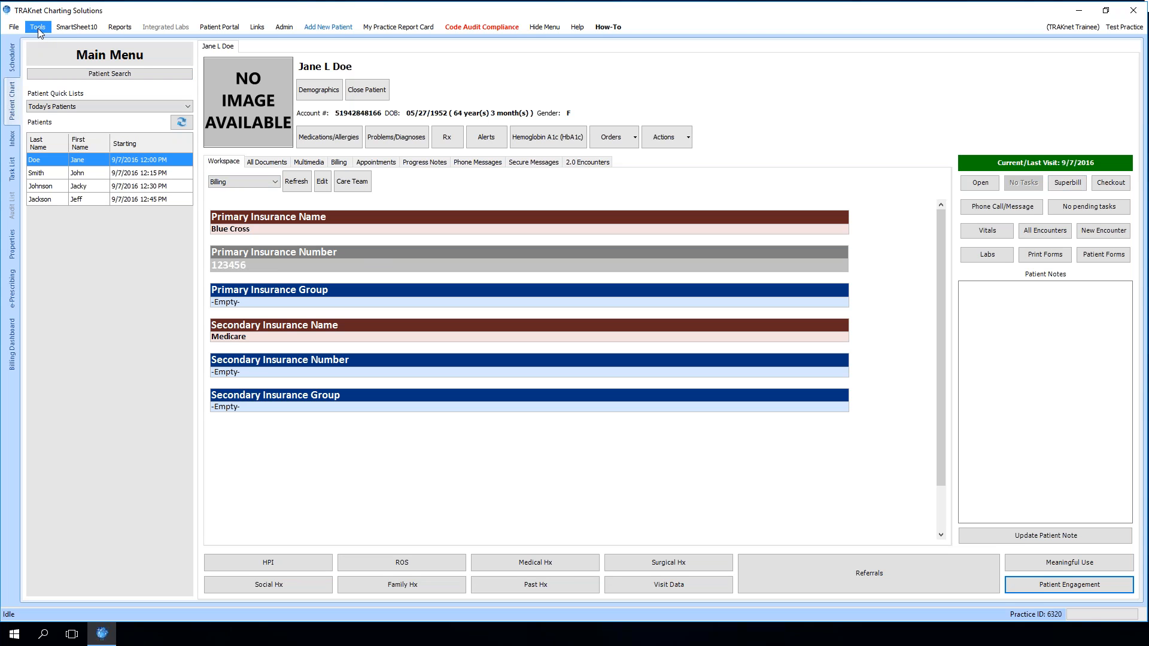
Open the patient's superbill, load the superbill 2 template, inspect its date field, and close it
left_click(1059, 188)
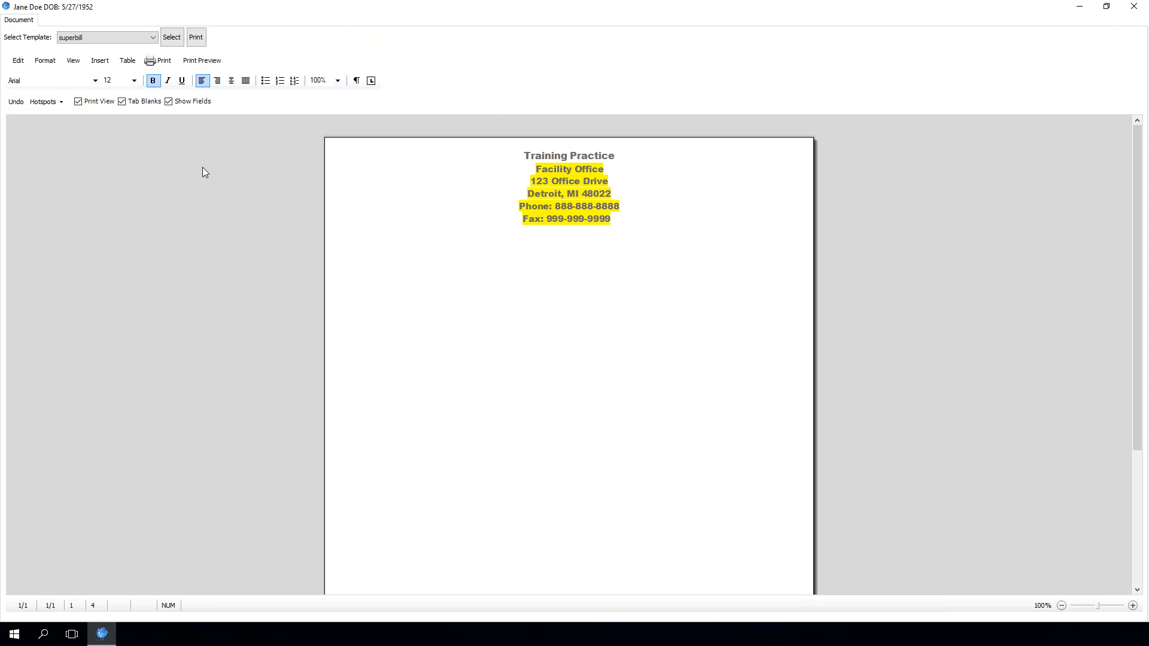
left_click(153, 37)
left_click(137, 64)
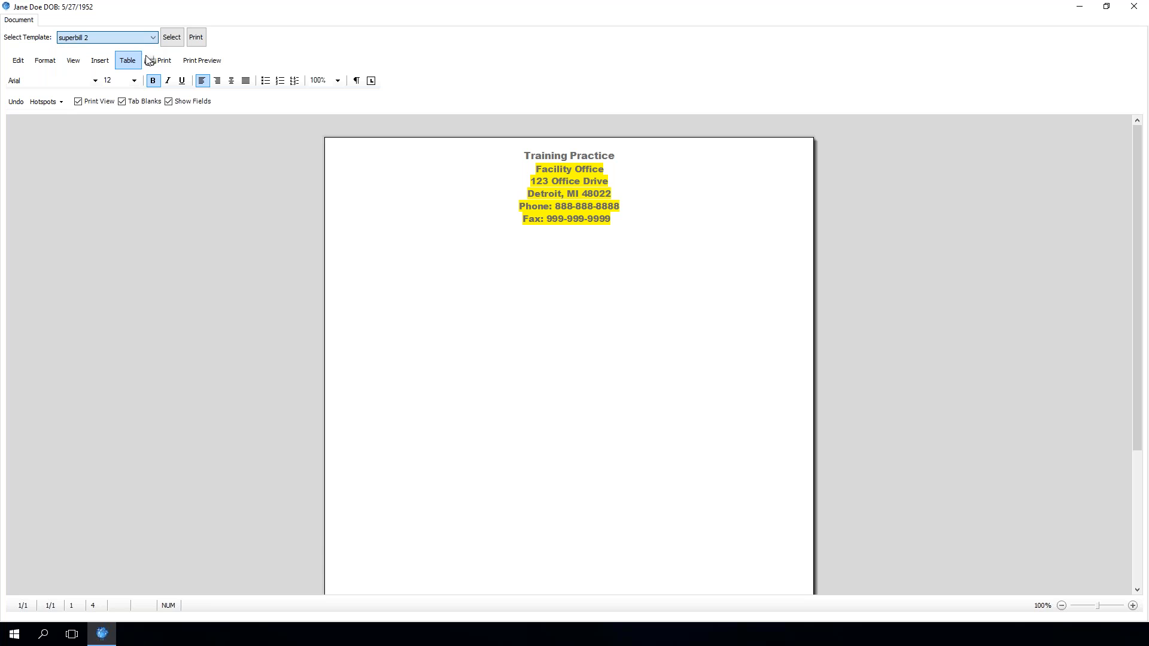
left_click(172, 37)
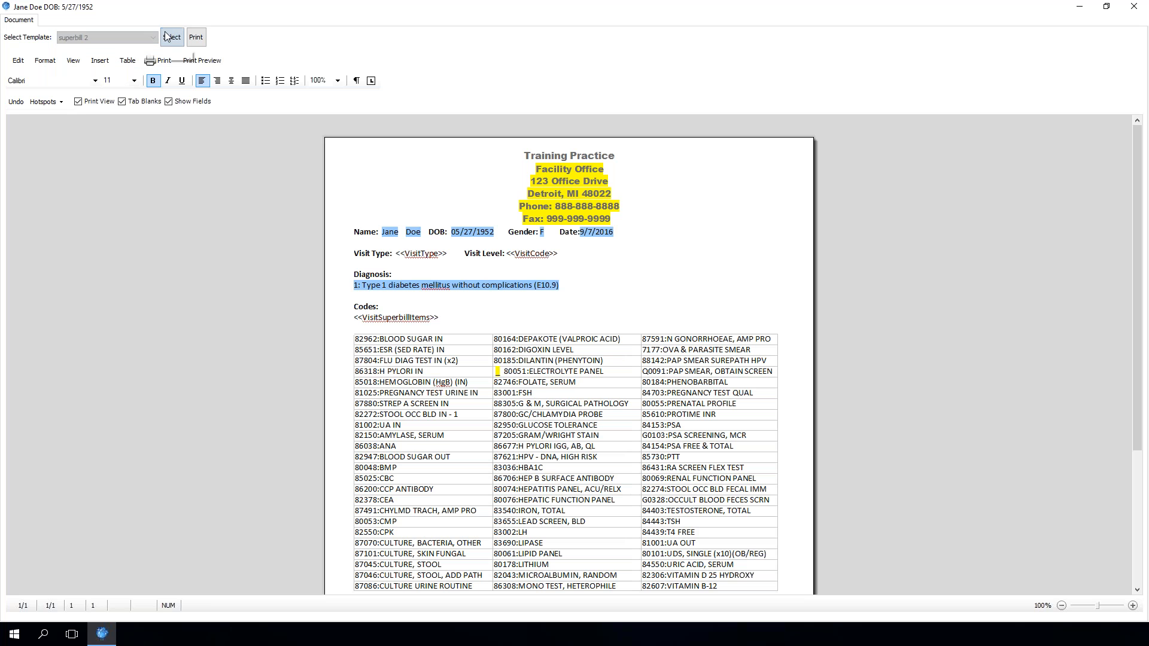
left_click(596, 238)
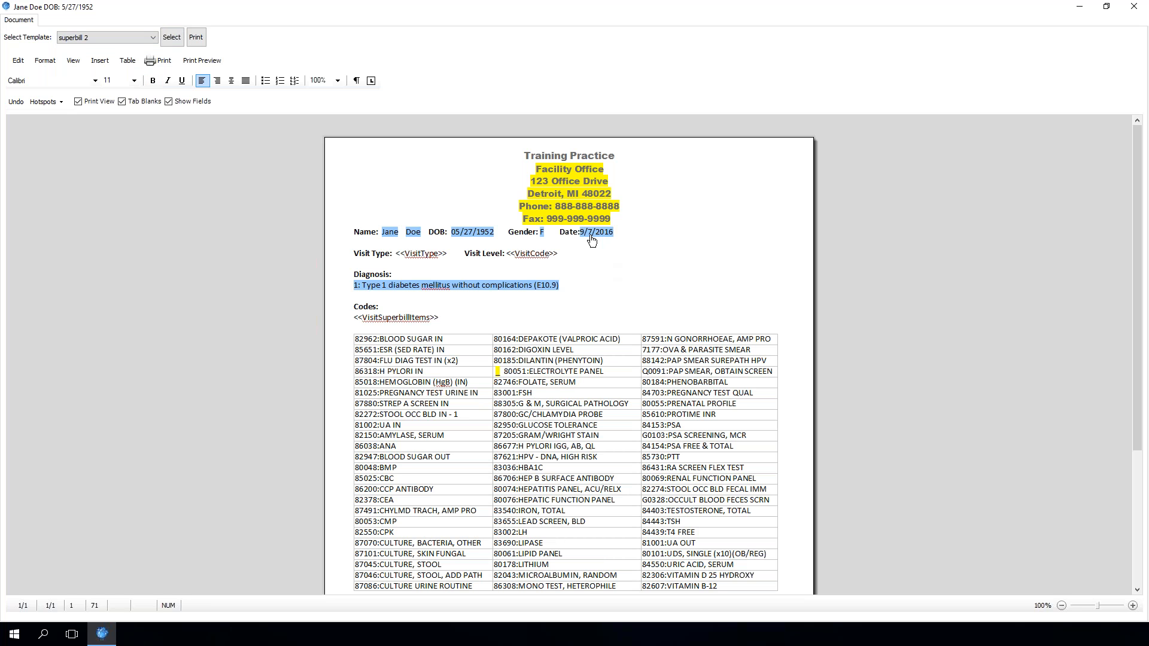
left_click(591, 236)
left_click(1133, 7)
Open Manage Templates and load the superbill 2 template from the Superbills template type
left_click(1086, 26)
left_click(1065, 53)
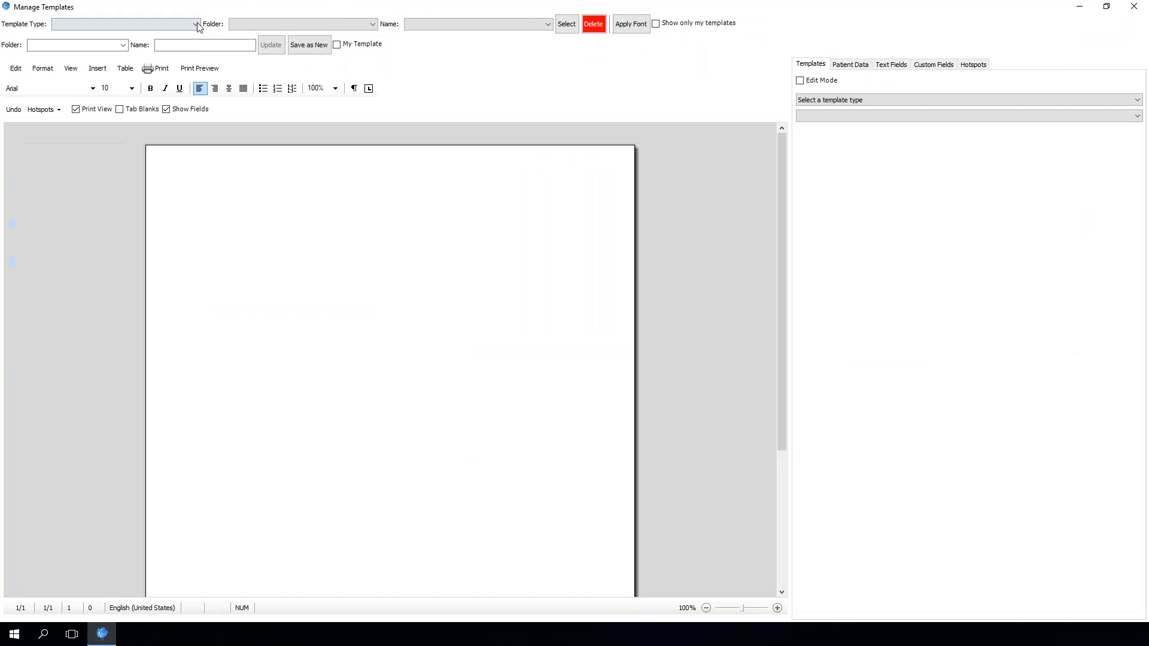
left_click(198, 27)
scroll(123, 197, "down", 1)
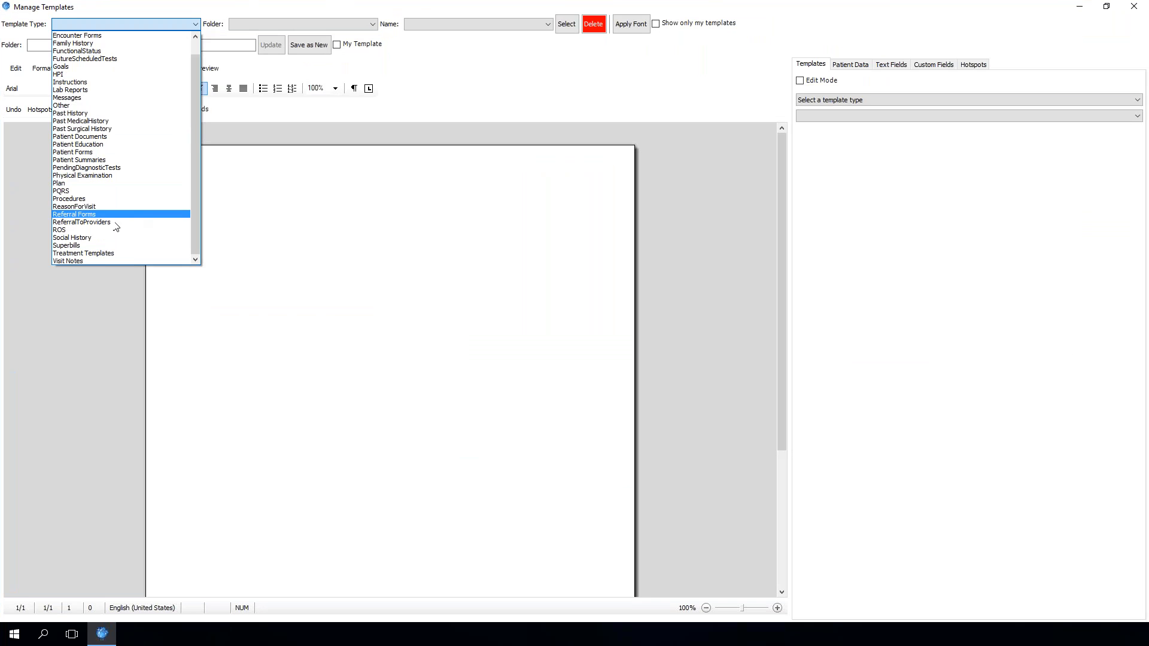
left_click(106, 243)
left_click(571, 27)
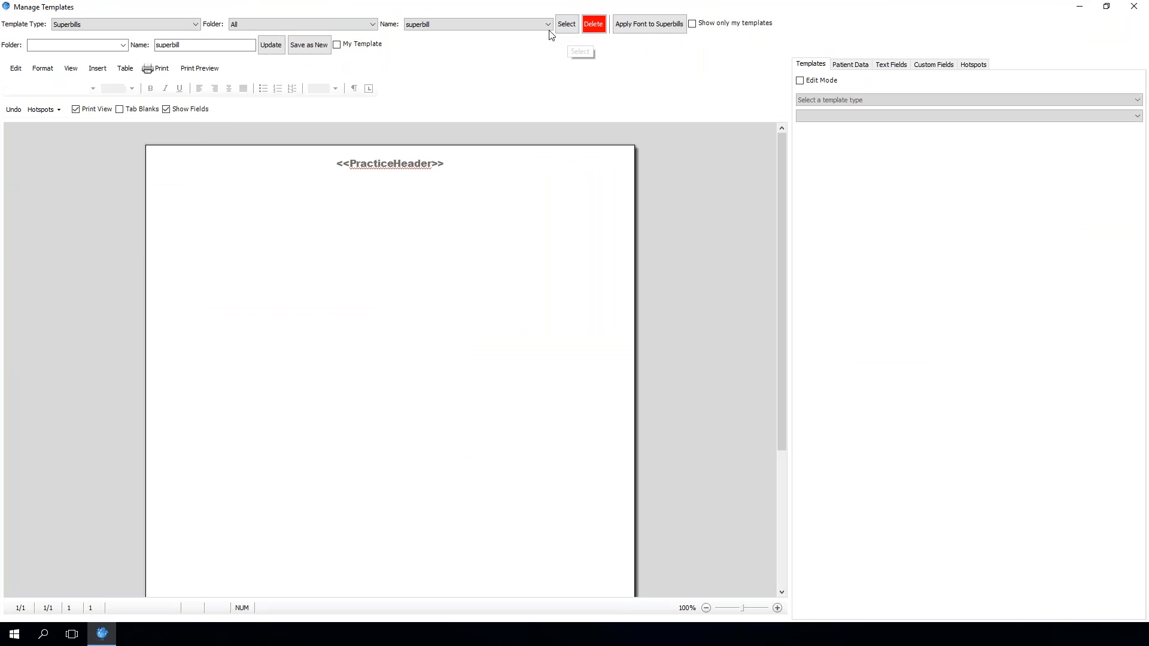
left_click(514, 24)
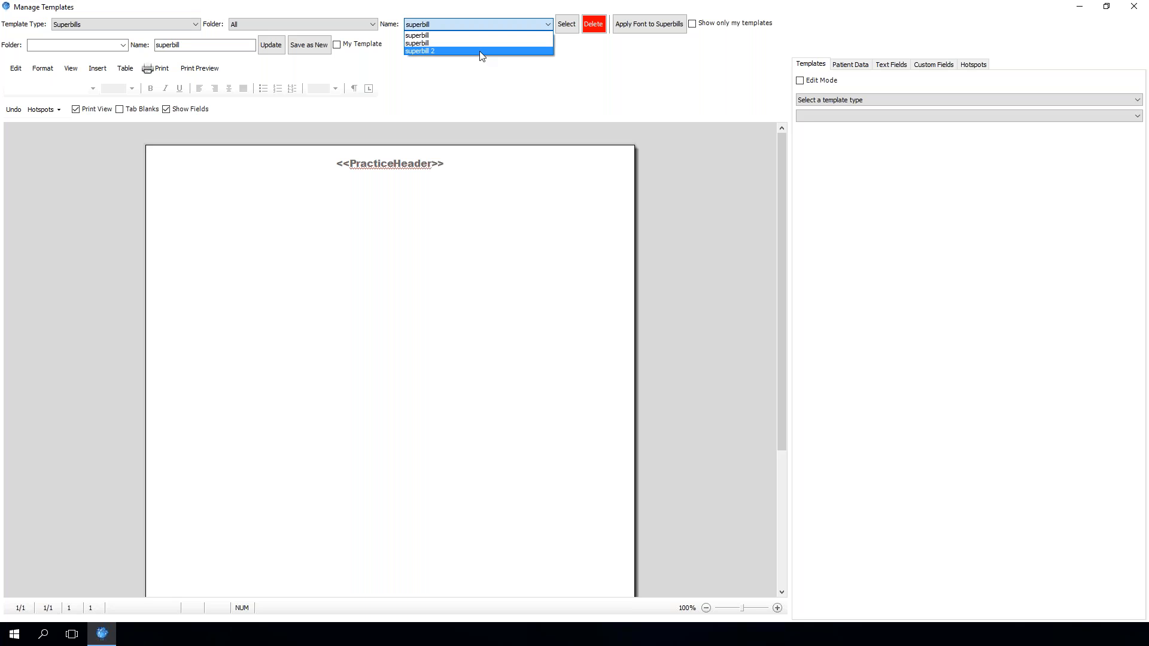
left_click(482, 52)
left_click(563, 25)
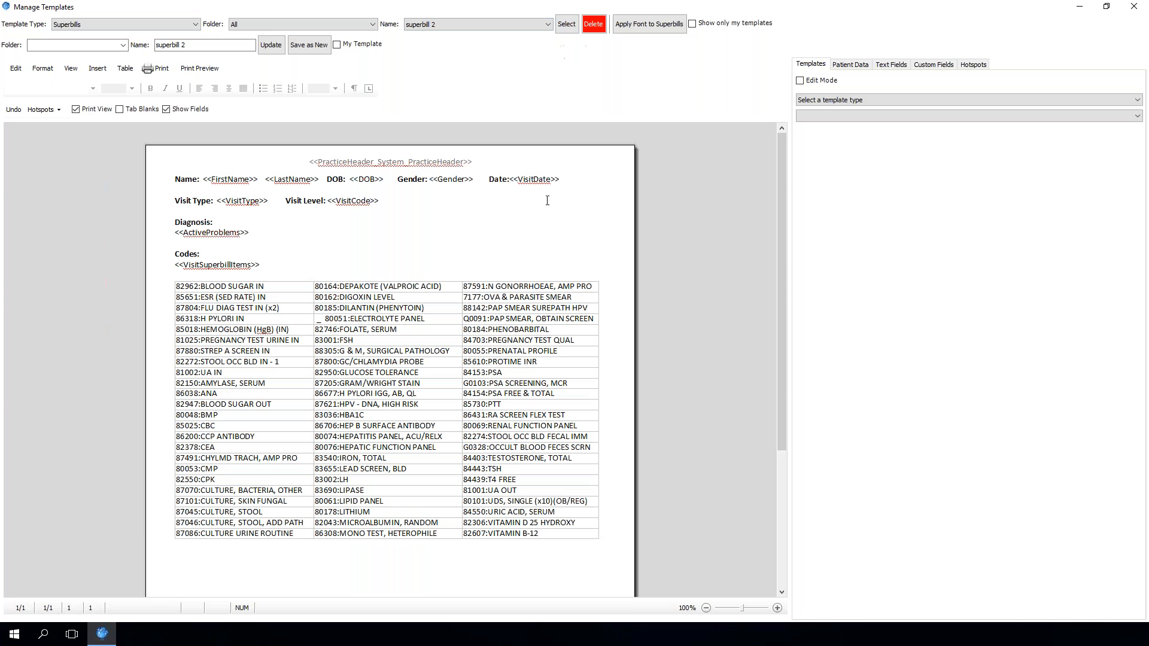
Replace the VisitDate field after the Date label with a Date text field
left_click(603, 222)
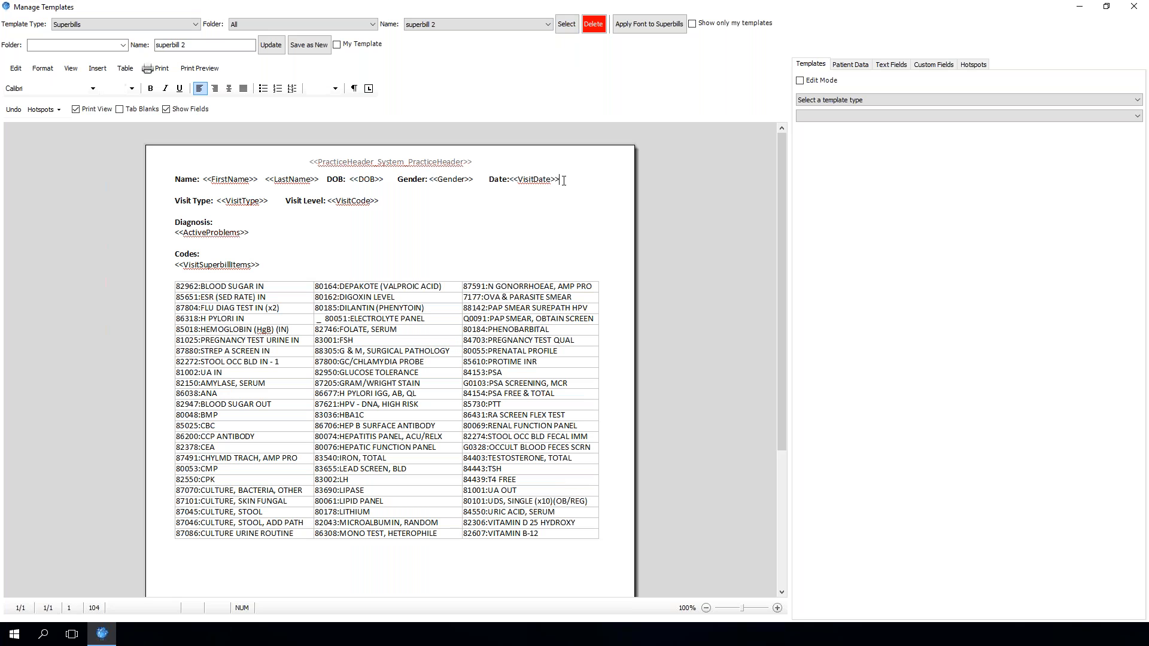
key("BackSpace")
key("BackSpace")
key("BackSpace")
key("BackSpace")
key("BackSpace")
key("BackSpace")
key("BackSpace")
key("BackSpace")
key("BackSpace")
key("BackSpace")
key("BackSpace")
key("BackSpace")
key("BackSpace")
key("BackSpace")
left_click(855, 66)
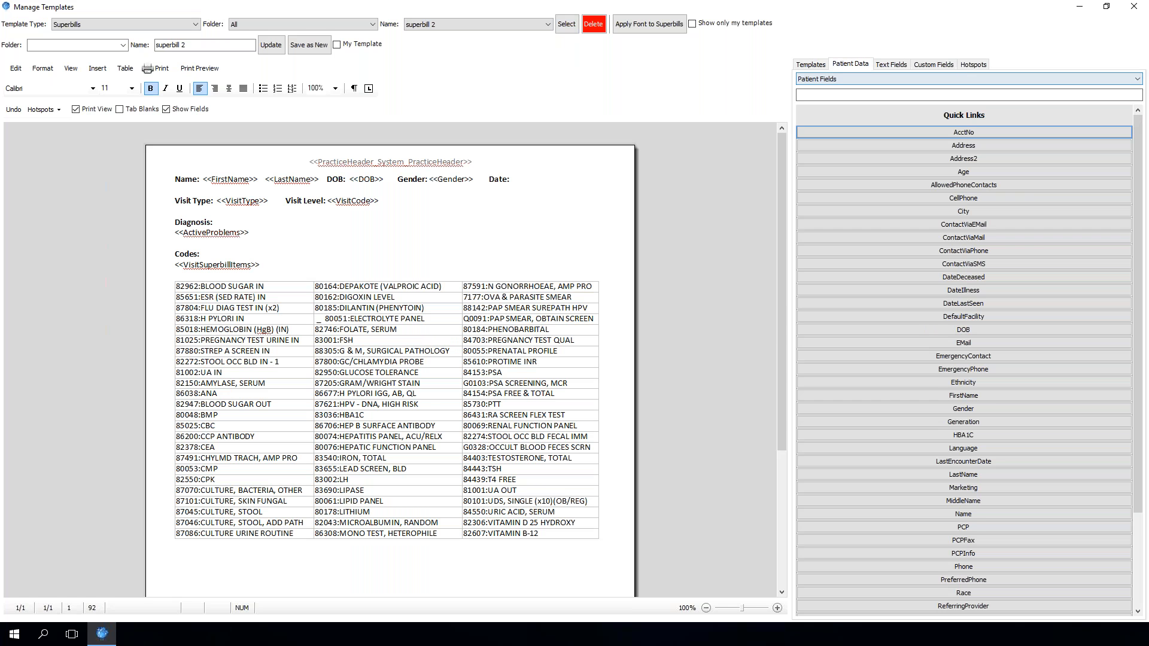
left_click(891, 64)
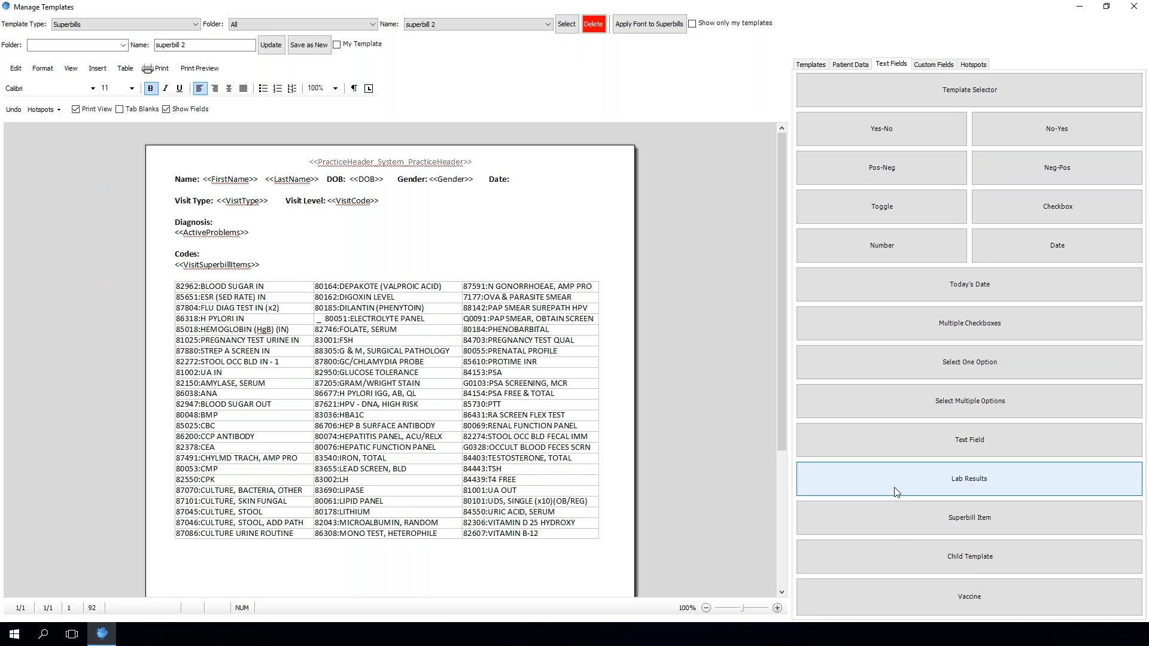
left_click(1012, 249)
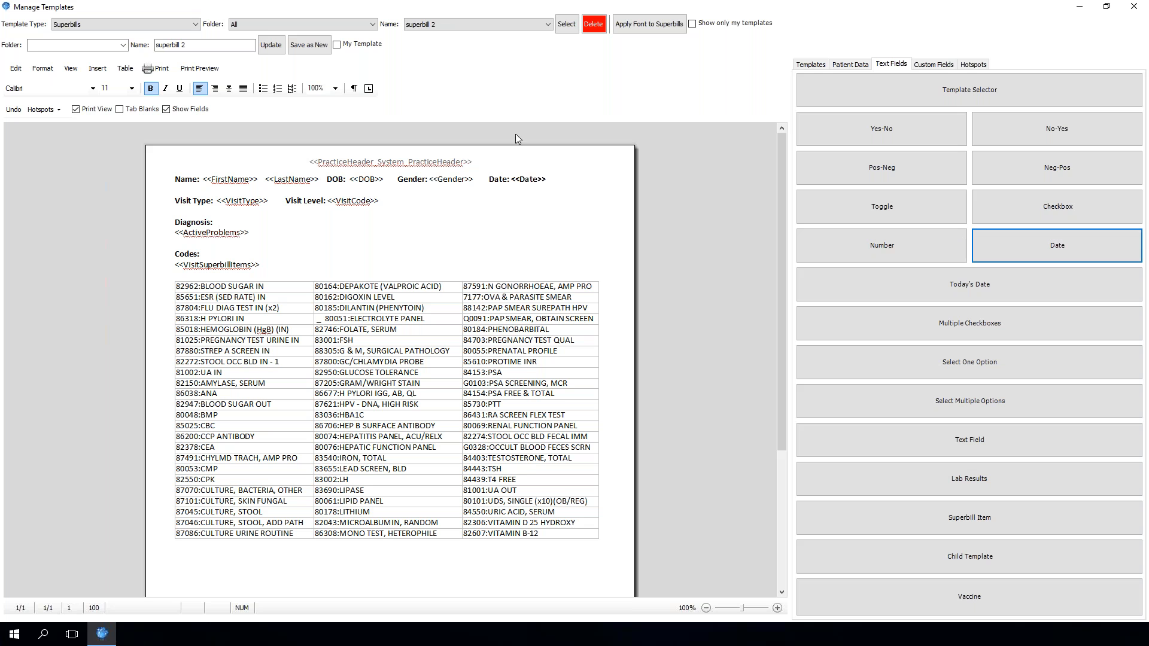
Toggle bold on the inserted Date field, update the superbill 2 template, and close Manage Templates
left_click_drag(547, 179, 512, 179)
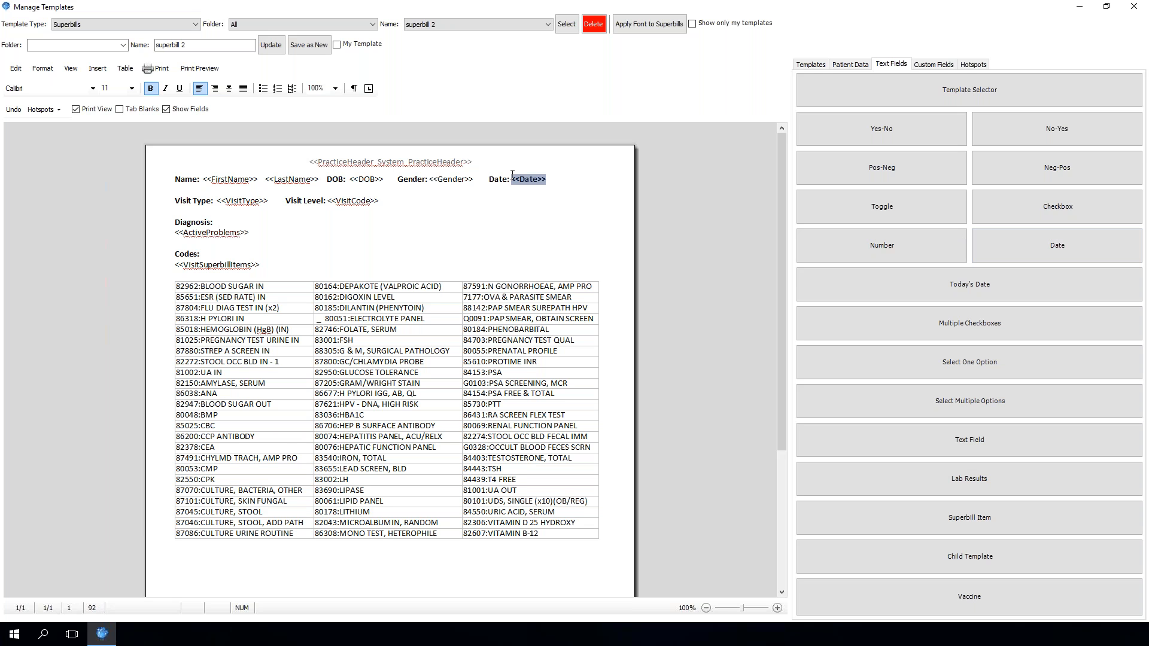
left_click(150, 88)
left_click(270, 45)
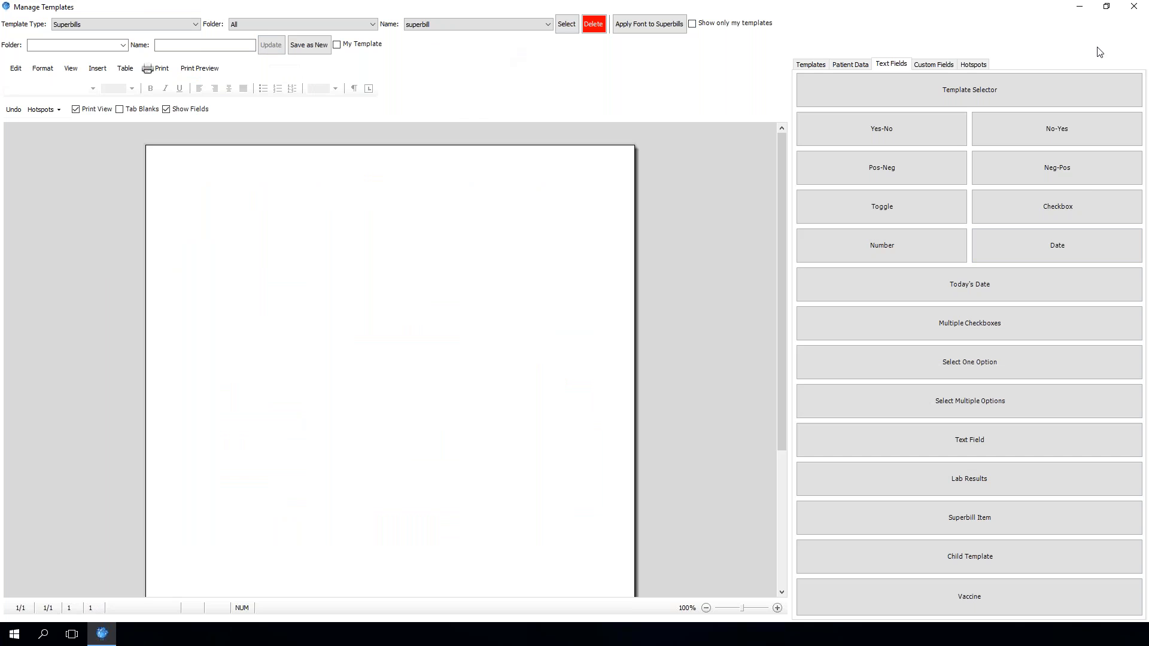
left_click(1133, 6)
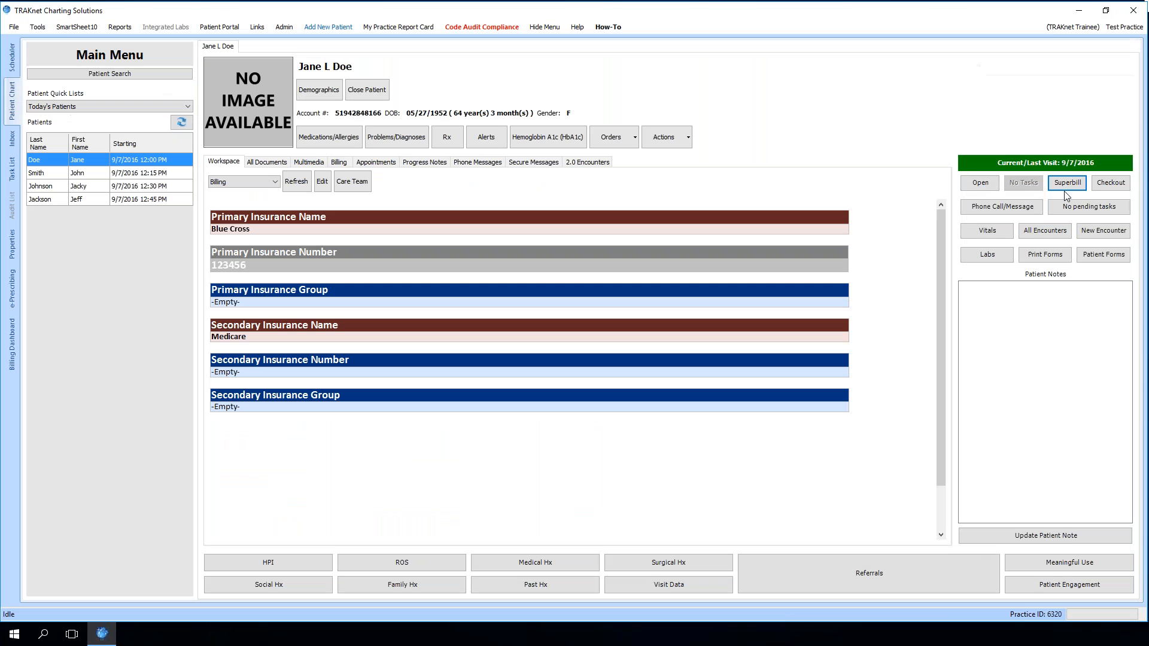
Open the patient's superbill with the superbill 2 template, check the new Date field, and close it
left_click(1064, 188)
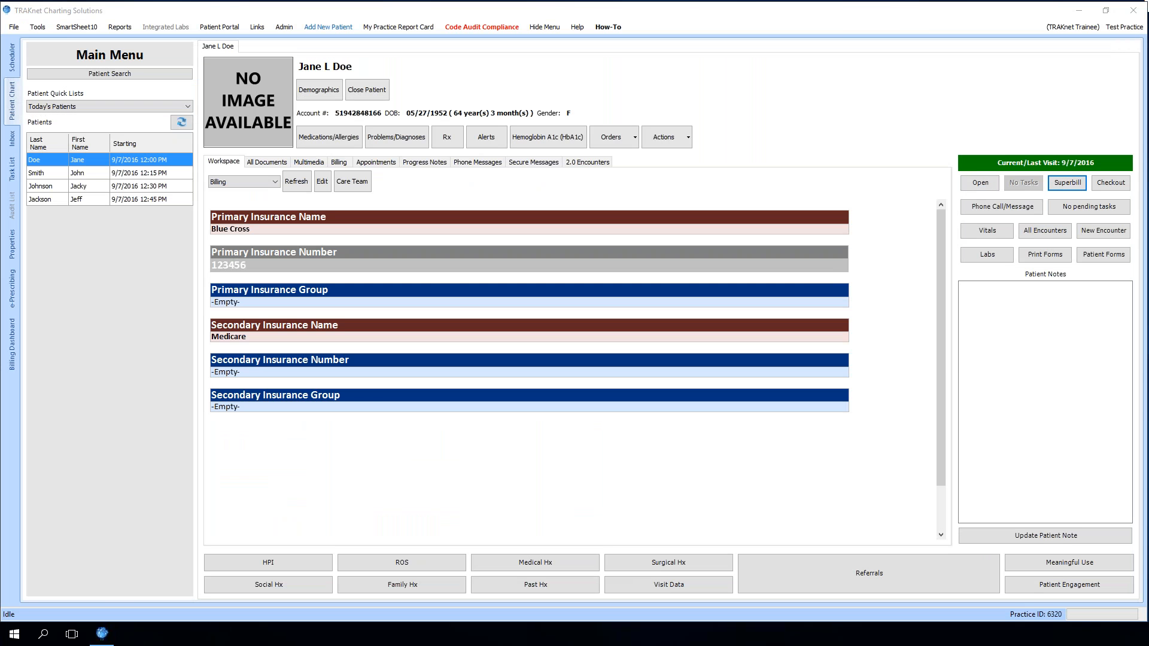
left_click_drag(1148, 16, 357, 0)
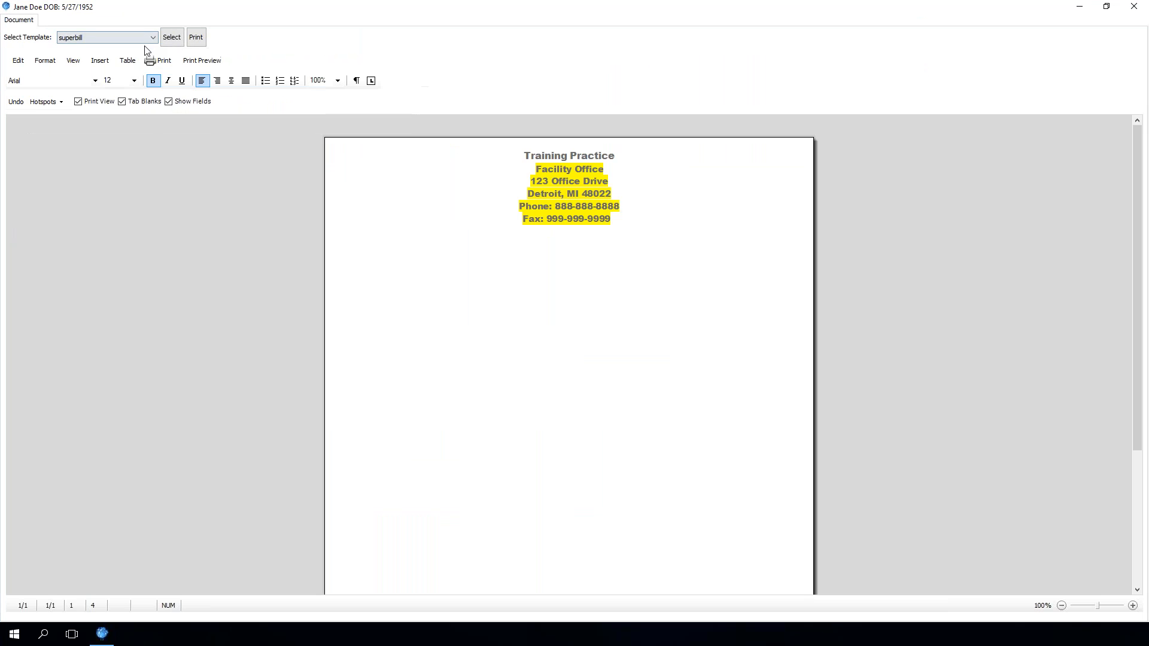
left_click(139, 38)
left_click(124, 62)
left_click(171, 37)
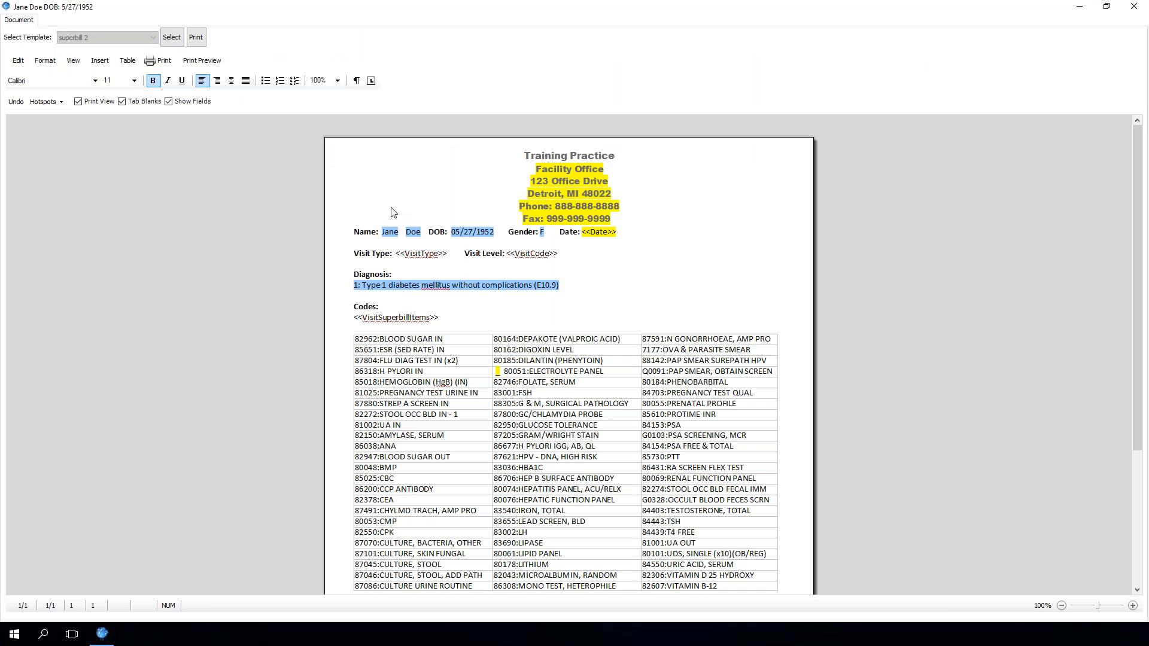
left_click(611, 239)
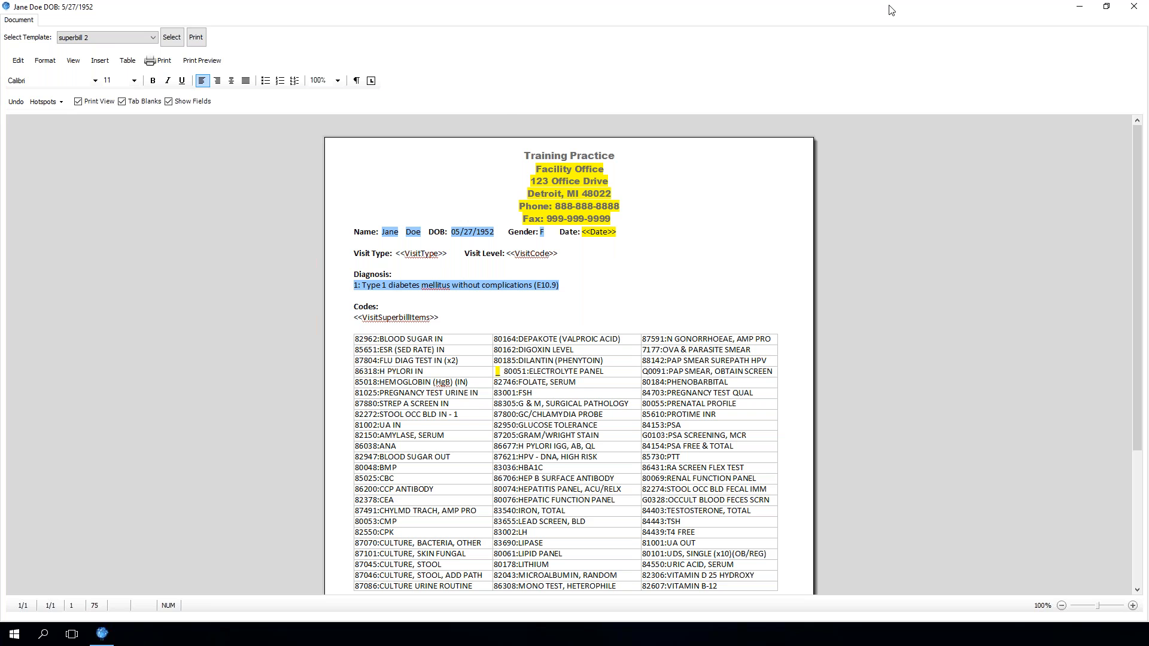
left_click(1133, 6)
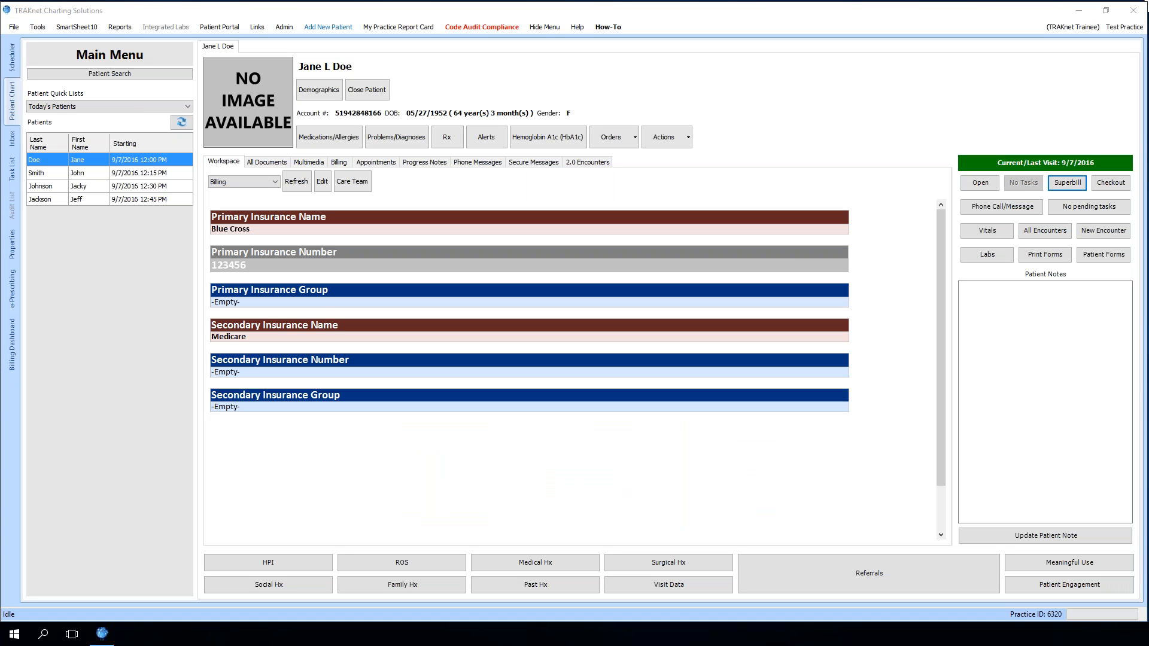
Print the superbill batch for Wednesday, September 7, 2016, showing all scheduled appointments
left_click(39, 29)
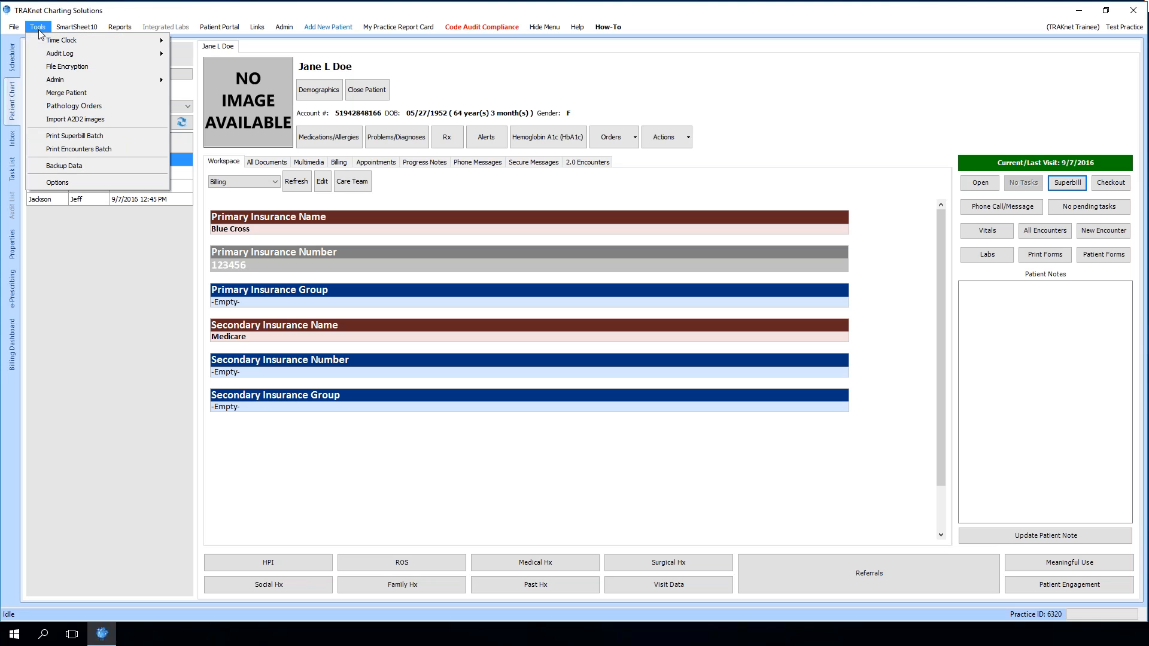
left_click(94, 134)
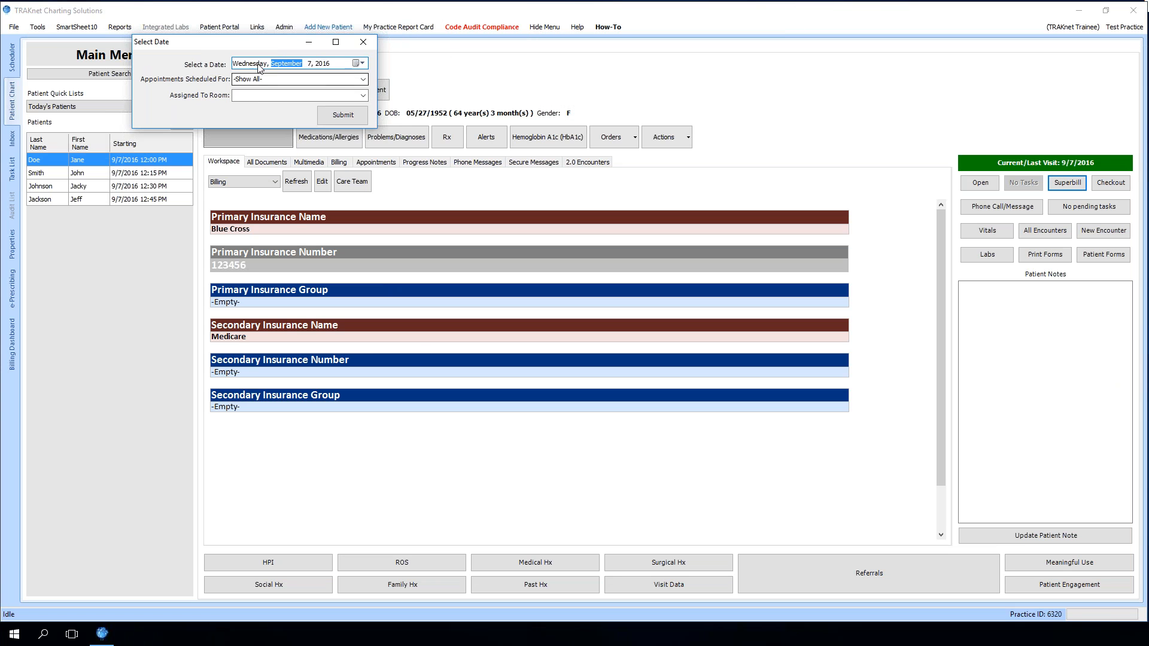
left_click(351, 116)
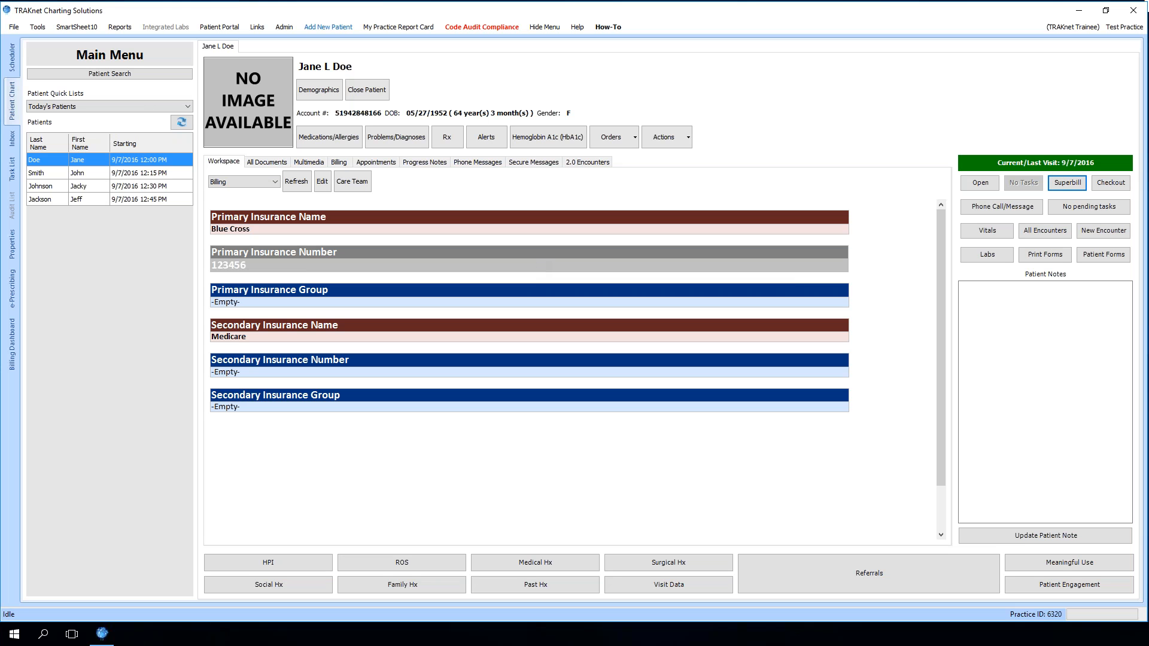
Open Manage Templates from the user menu
left_click(1071, 27)
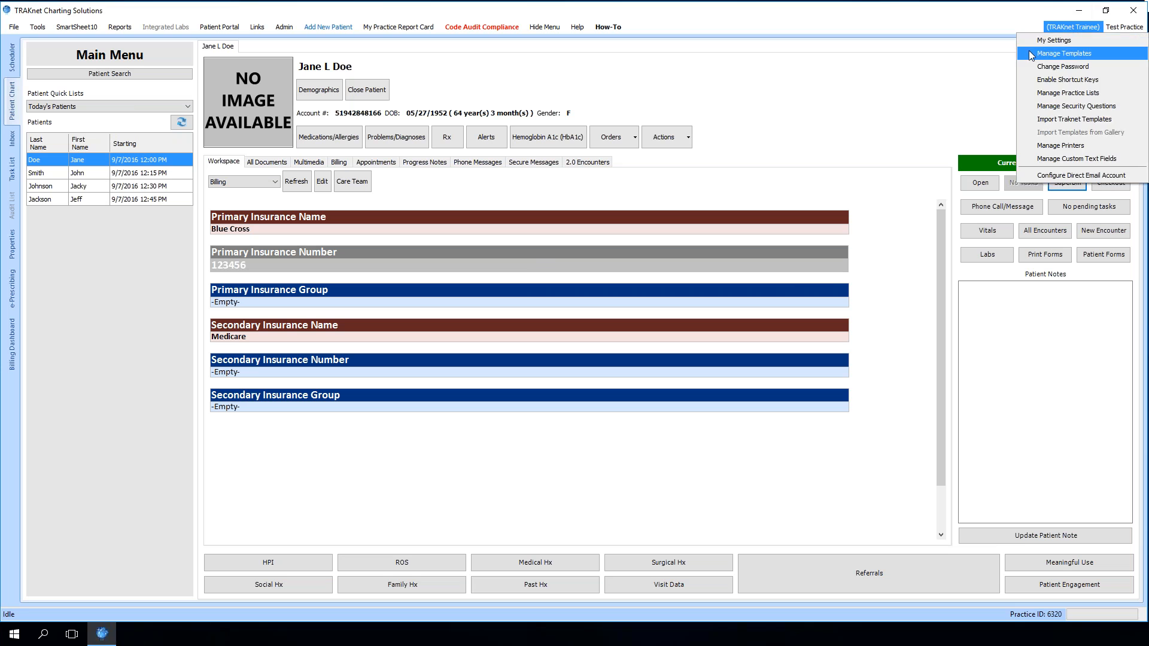
left_click(1063, 53)
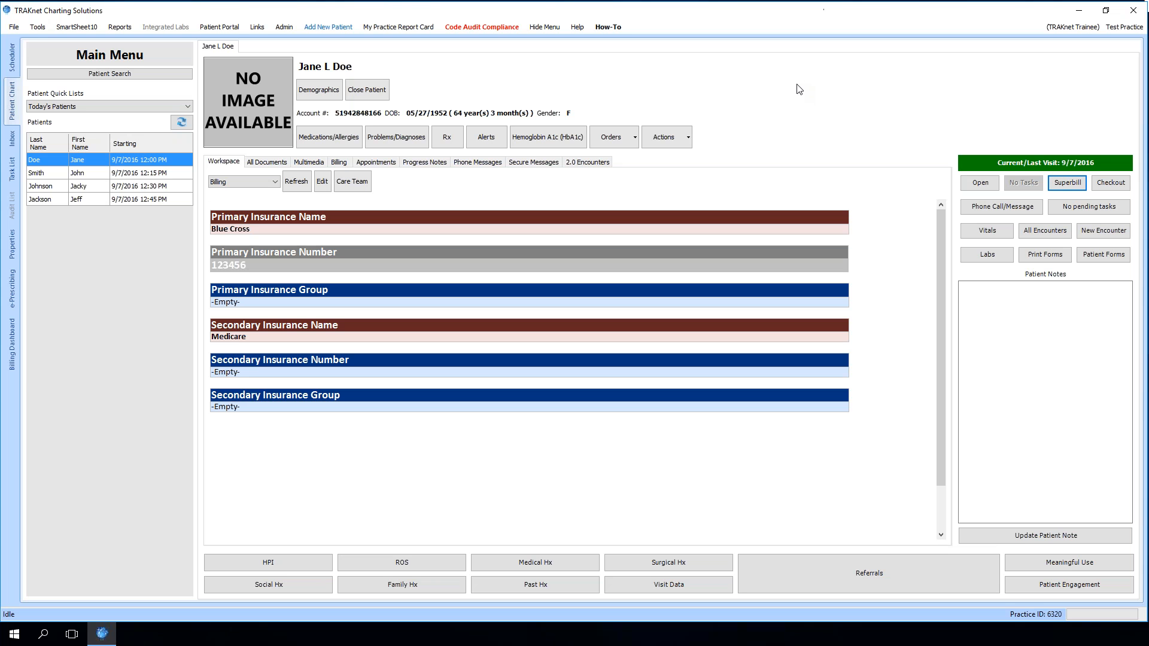
Delete the X-Rays folder from the patient's Multimedia documents
left_click(317, 163)
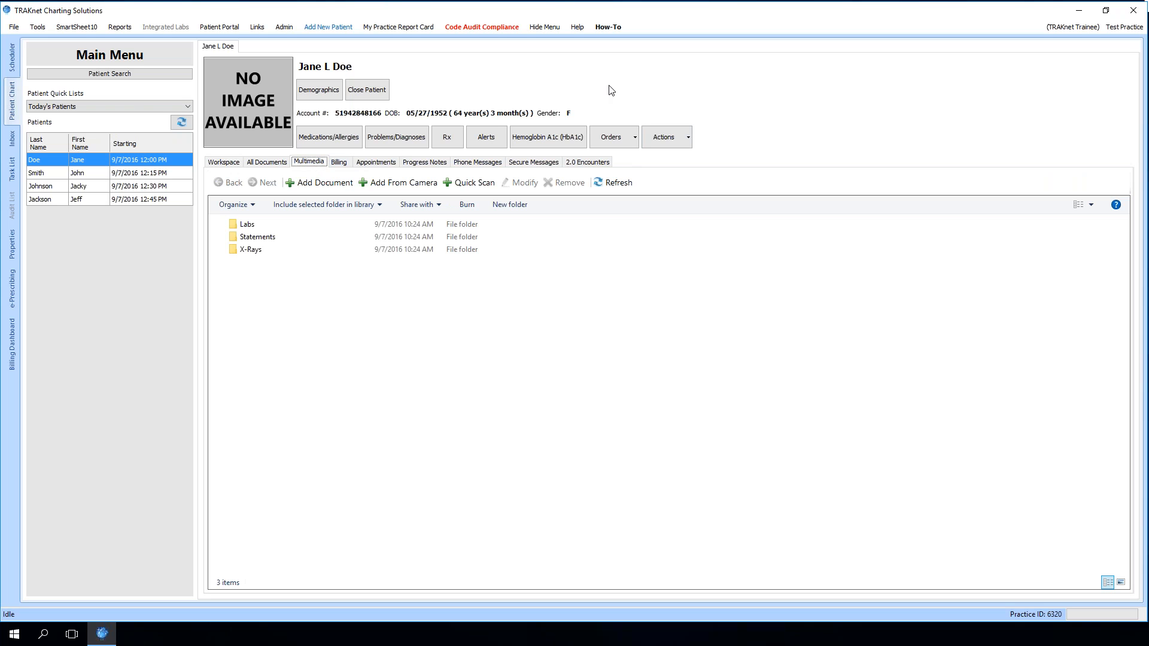
left_click(256, 252)
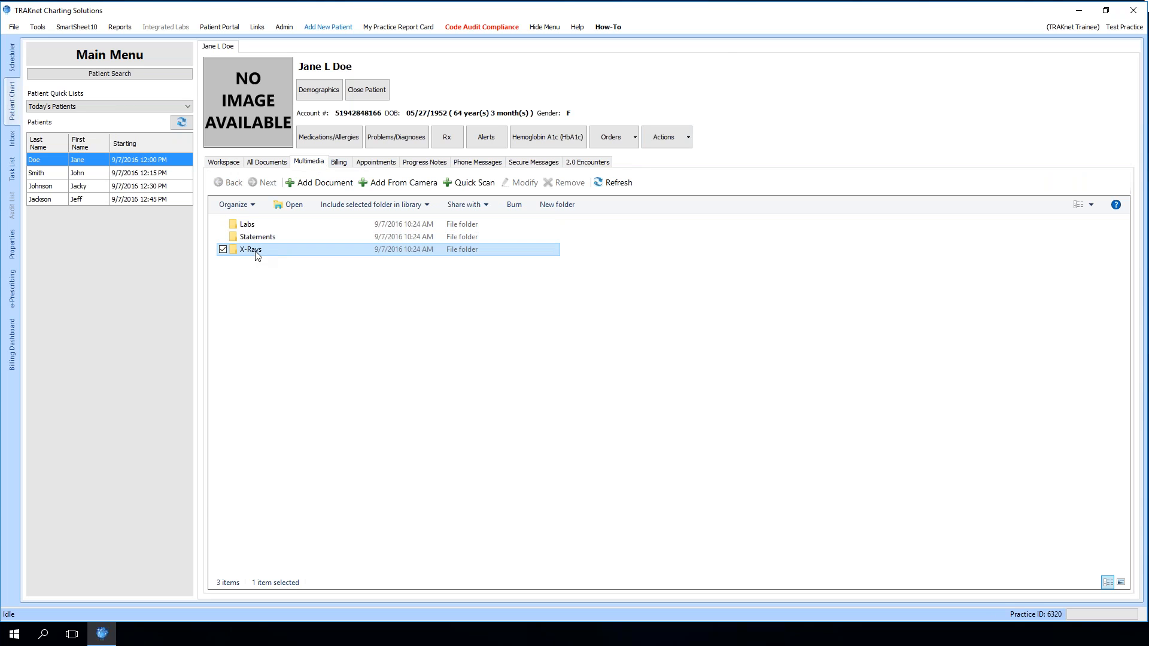
right_click(256, 251)
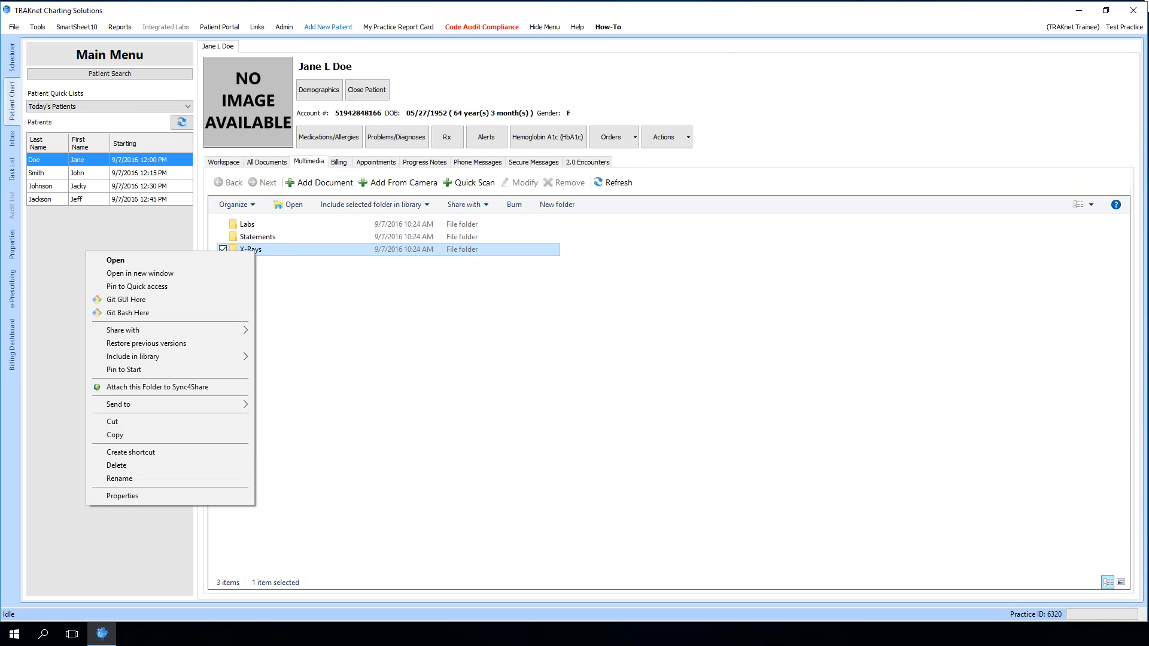
left_click(138, 465)
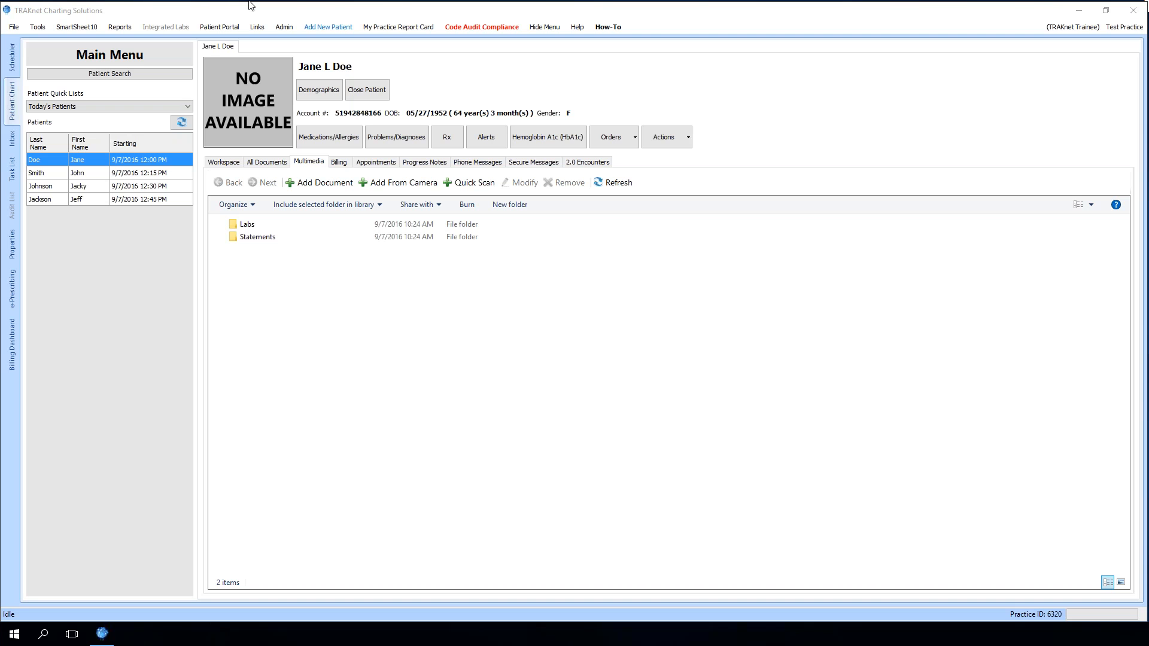
Open the patient's demographics editor, examine the Send Statement billing option, and close the editor
left_click(217, 162)
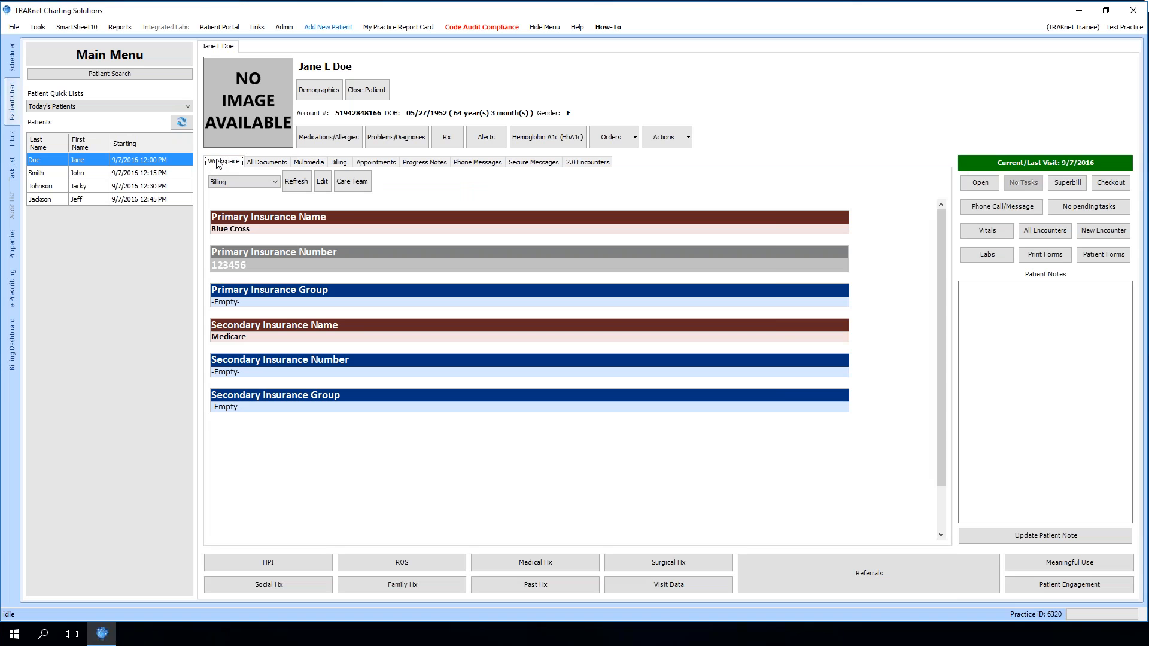
left_click(323, 91)
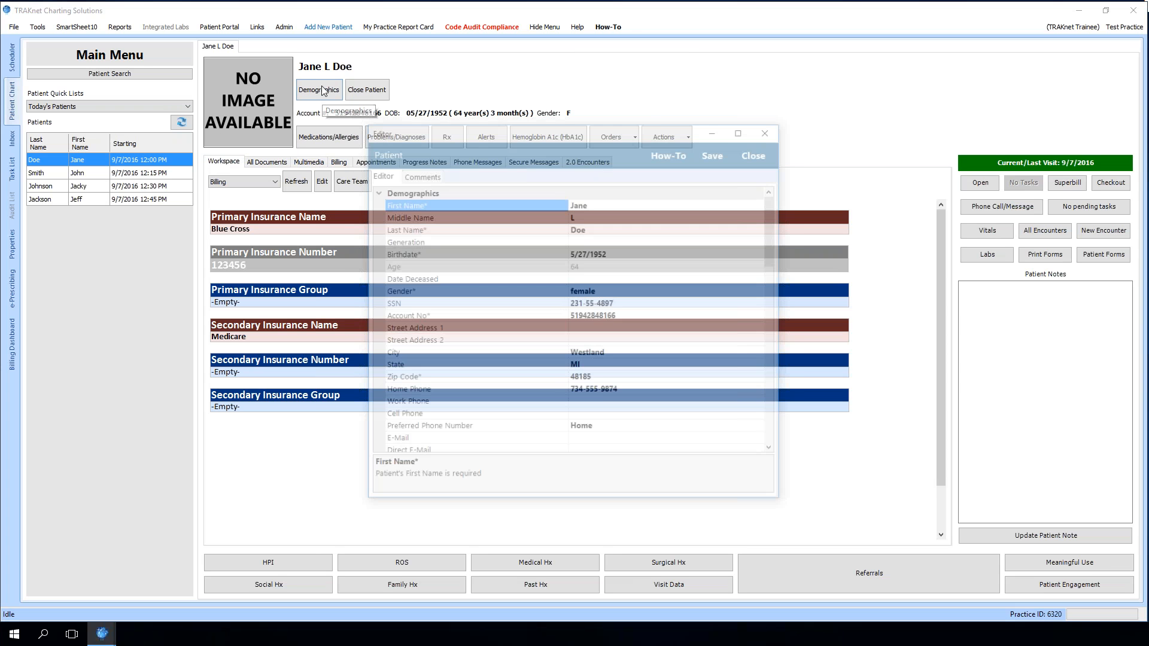
left_click_drag(774, 227, 787, 397)
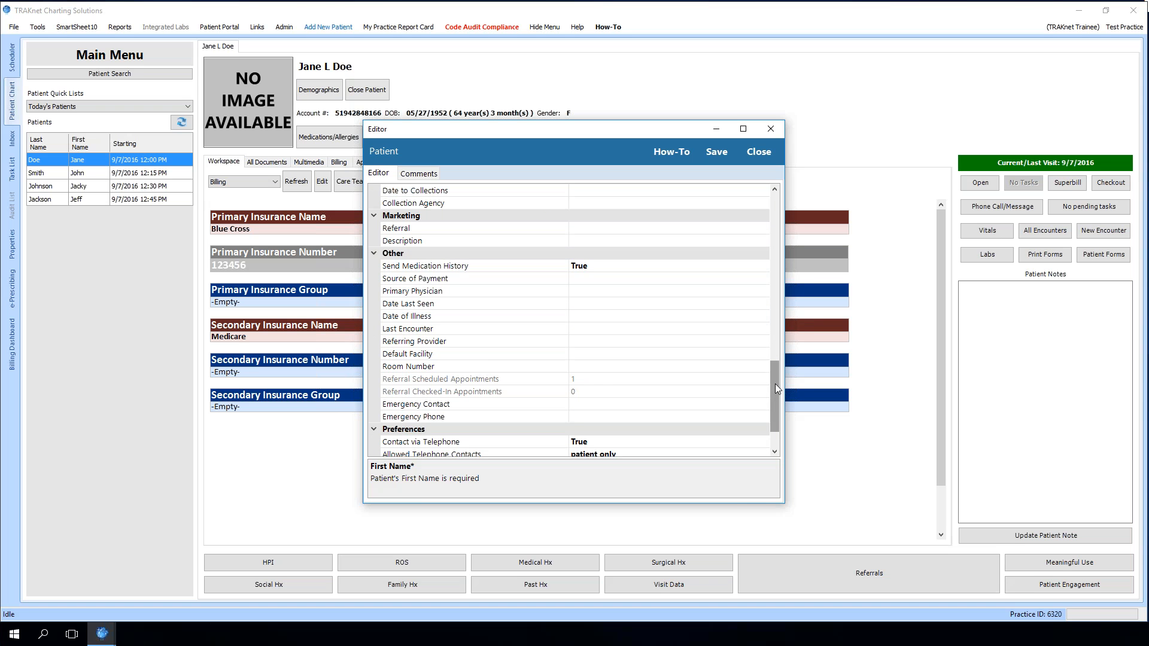
left_click_drag(774, 383, 774, 339)
left_click(474, 328)
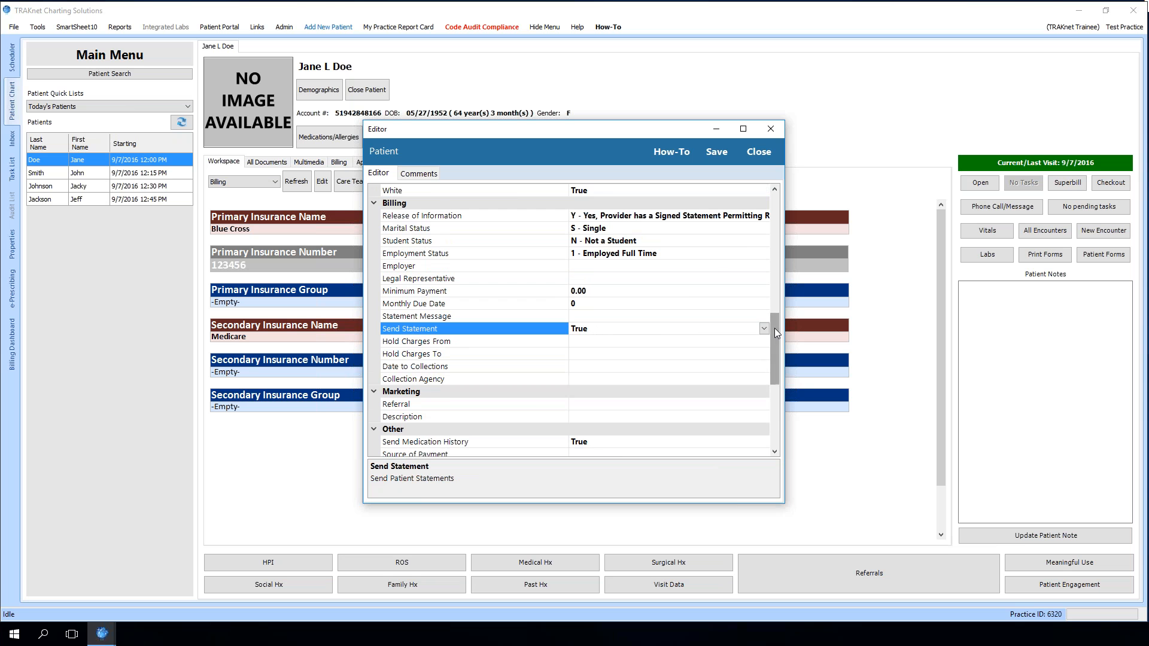
mouse_move(774, 328)
left_mouse_down()
mouse_move(780, 366)
mouse_move(777, 350)
left_mouse_up()
left_click(757, 153)
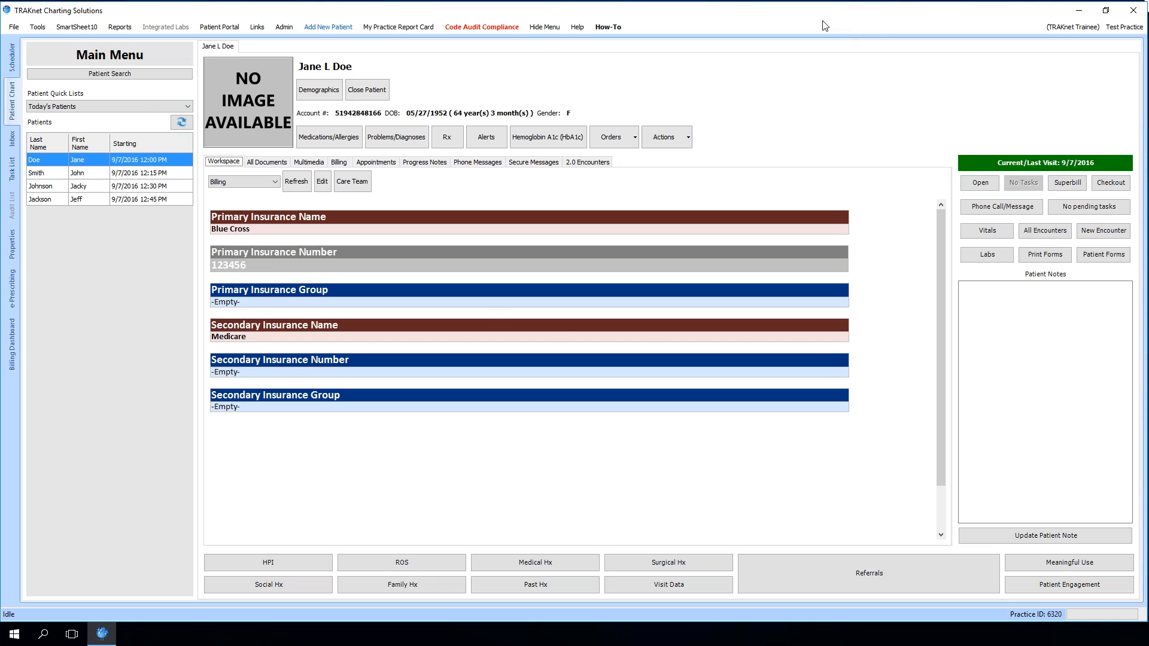
Open the Billing Dashboard's Collections and Statements views, then return to the patient chart
left_click(12, 345)
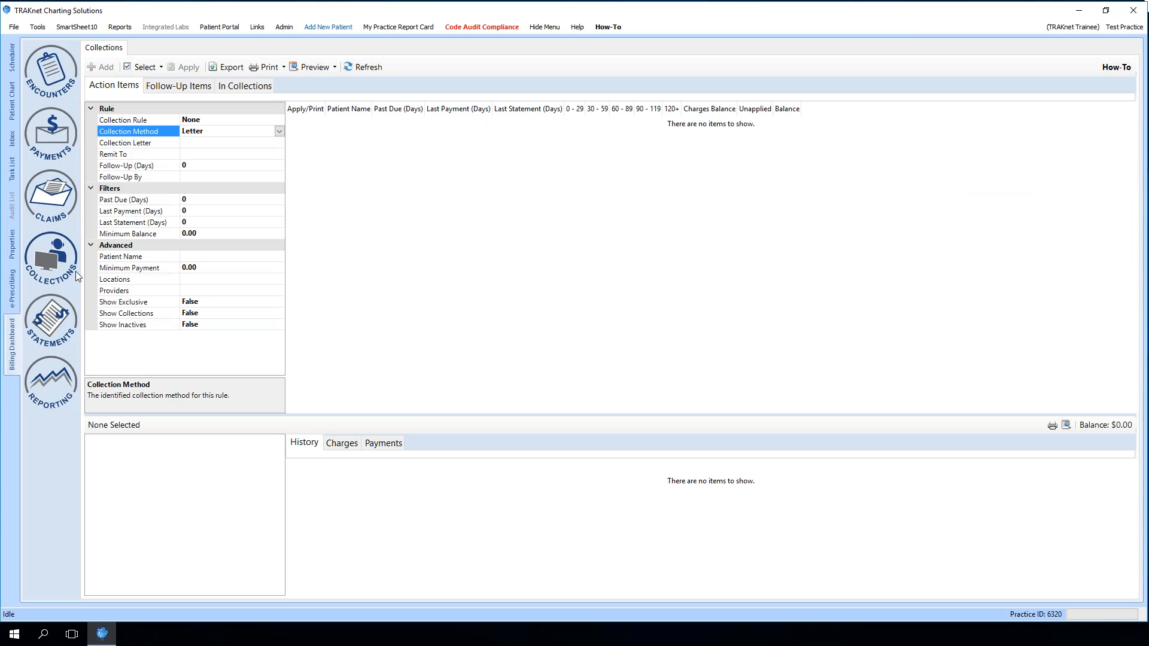
left_click(60, 323)
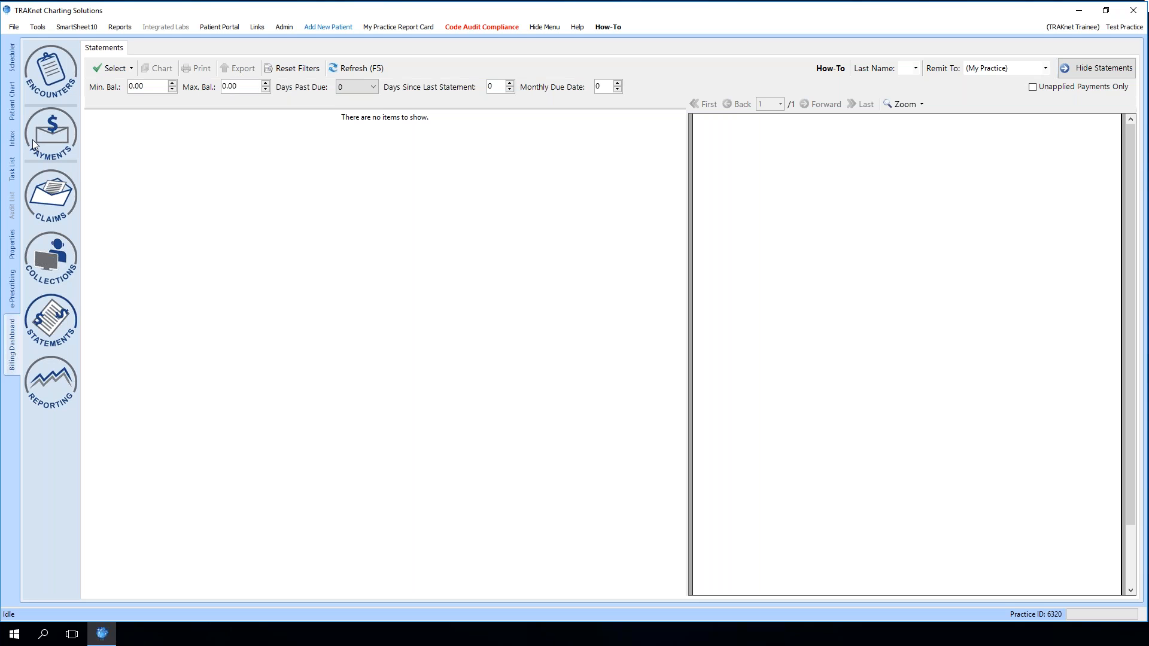
left_click(14, 110)
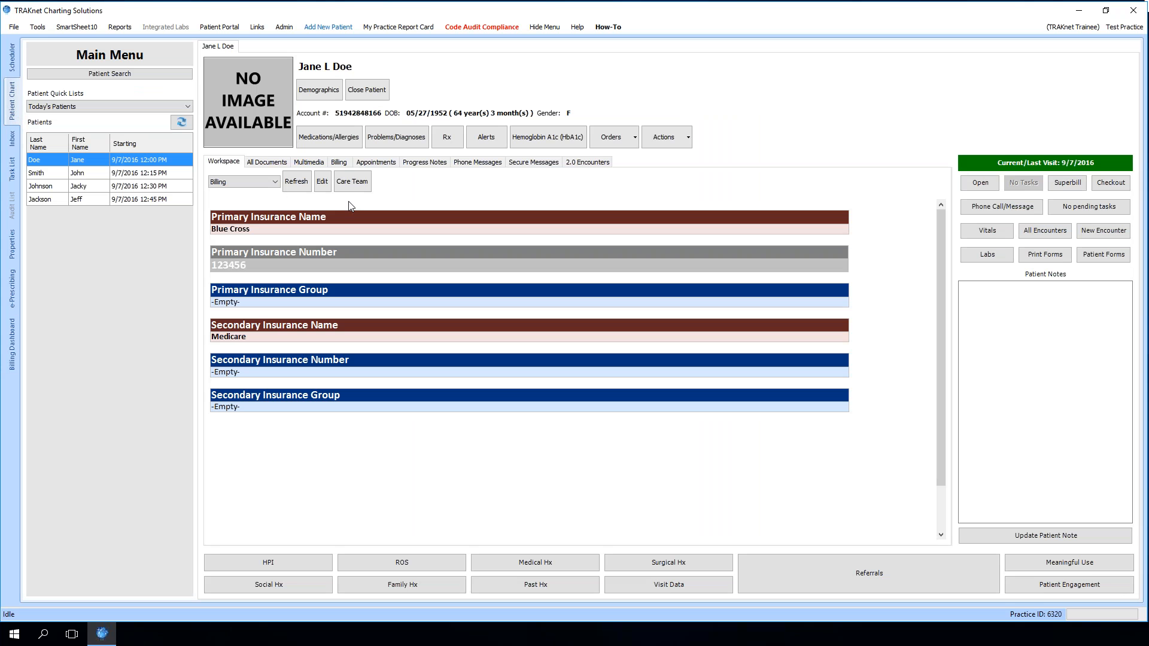
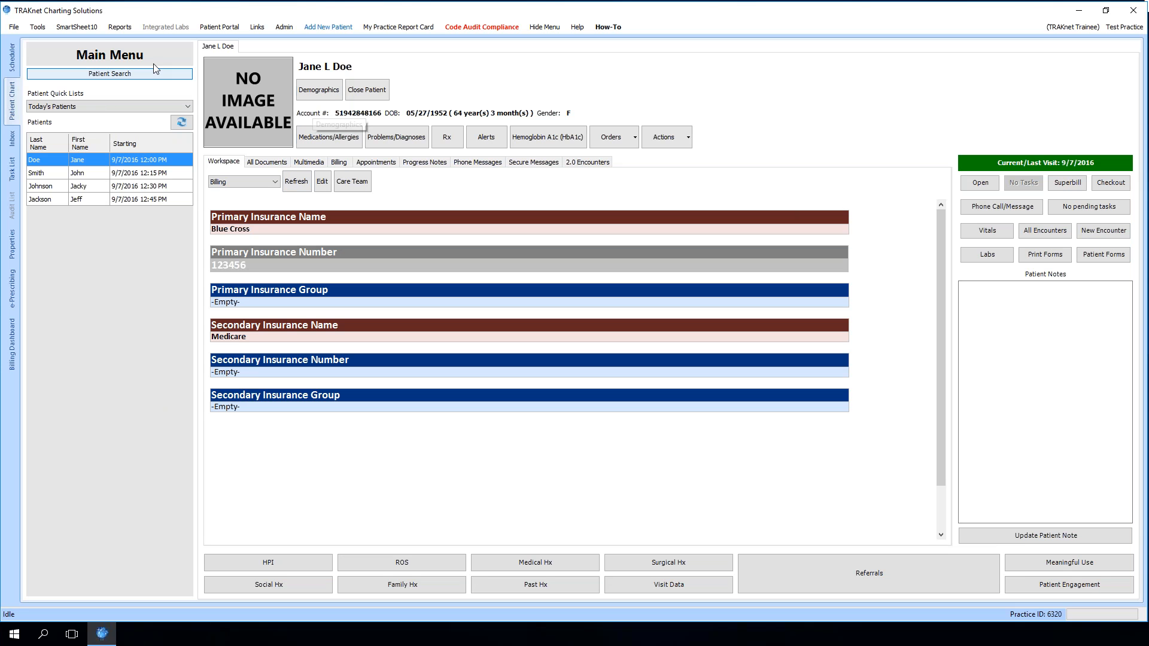
left_click(112, 27)
mouse_move(37, 28)
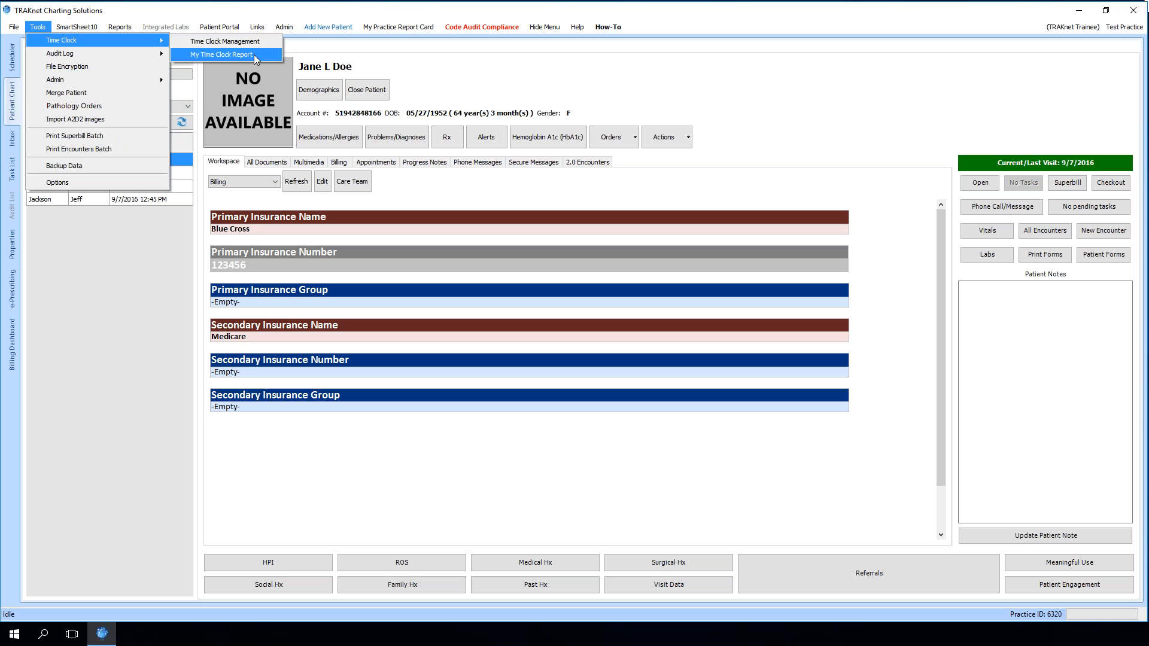
left_click(335, 68)
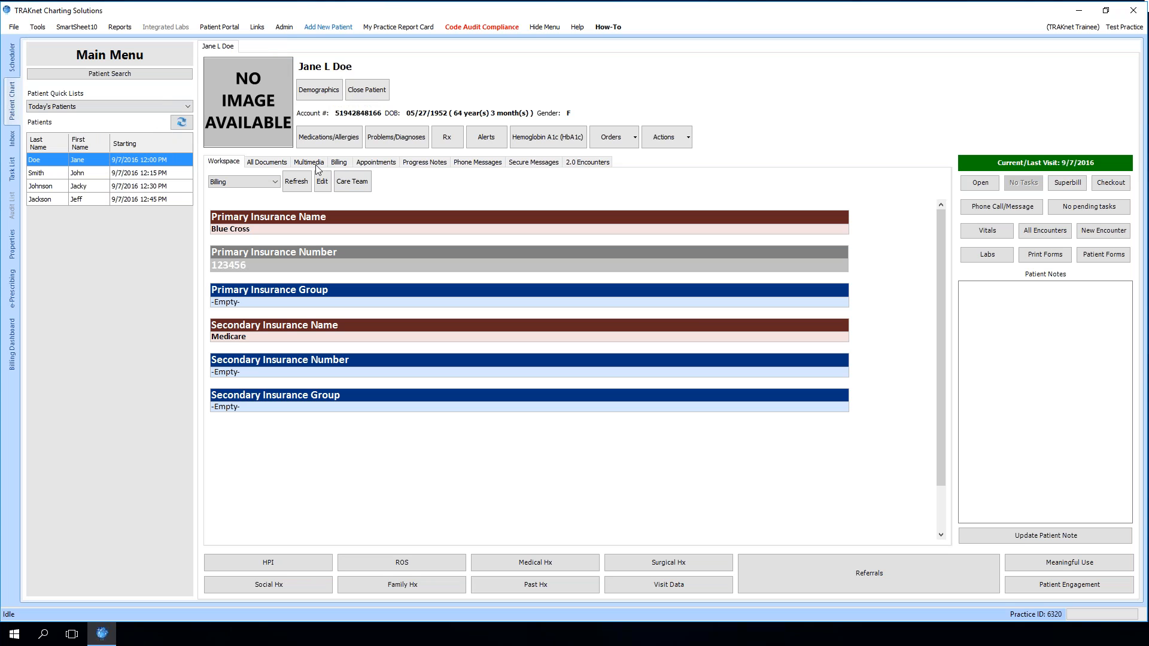
Cancel Jane L Doe's 12:00 PM appointment in the Scheduler's daily schedule
left_click(12, 56)
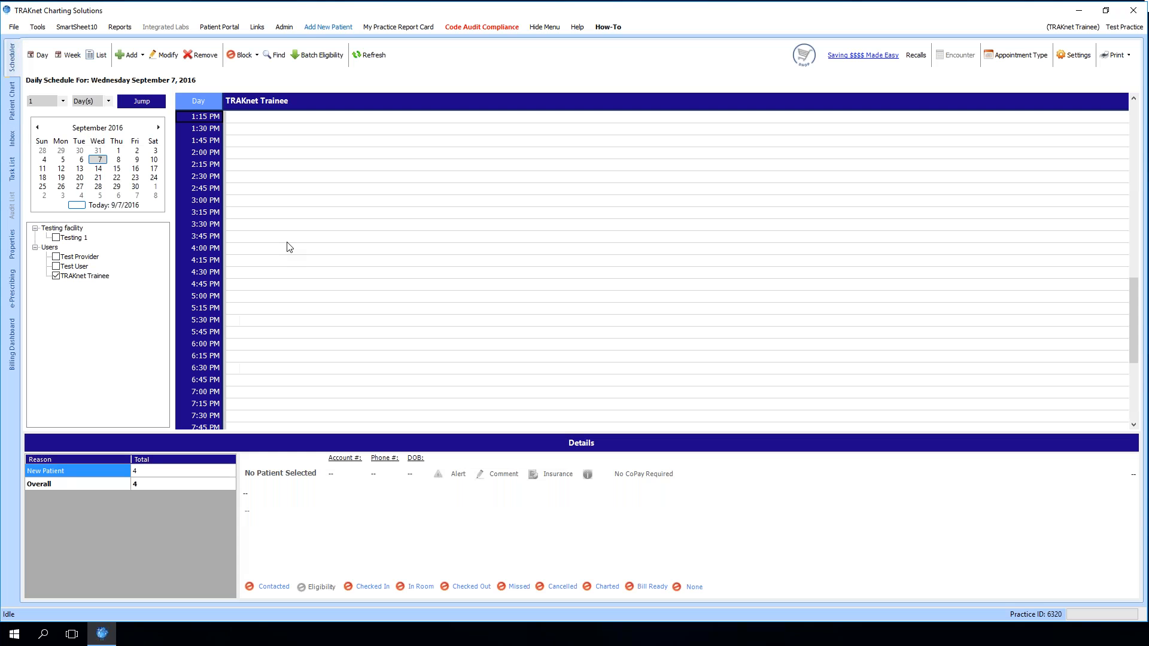
scroll(267, 246, "up", 5)
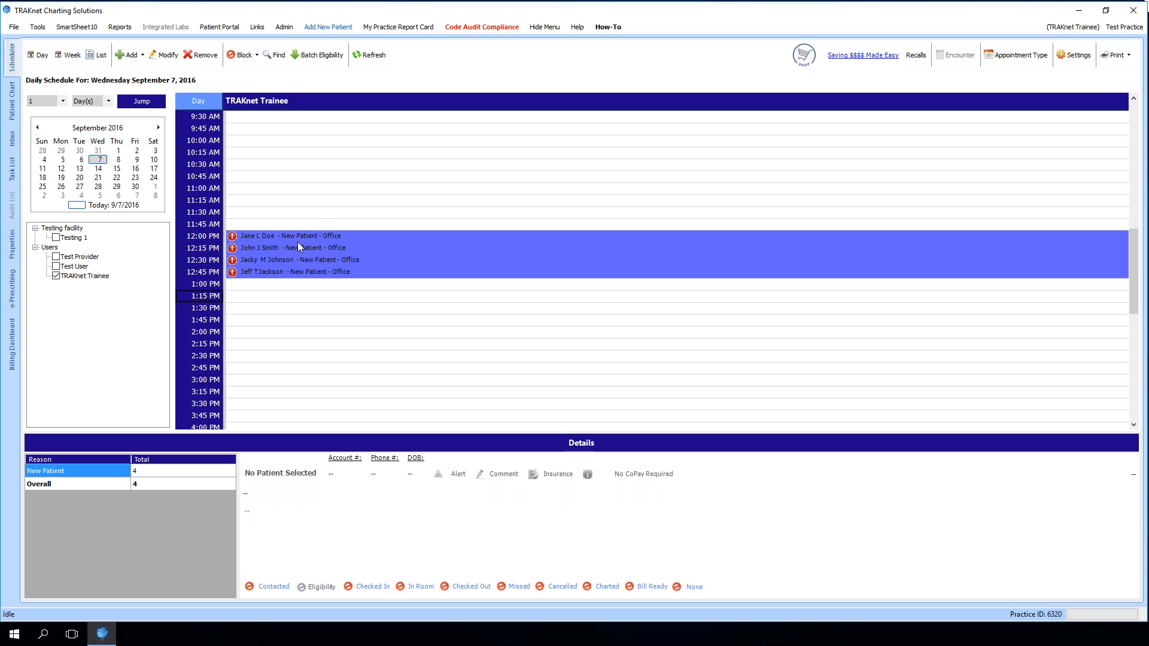
left_click(253, 234)
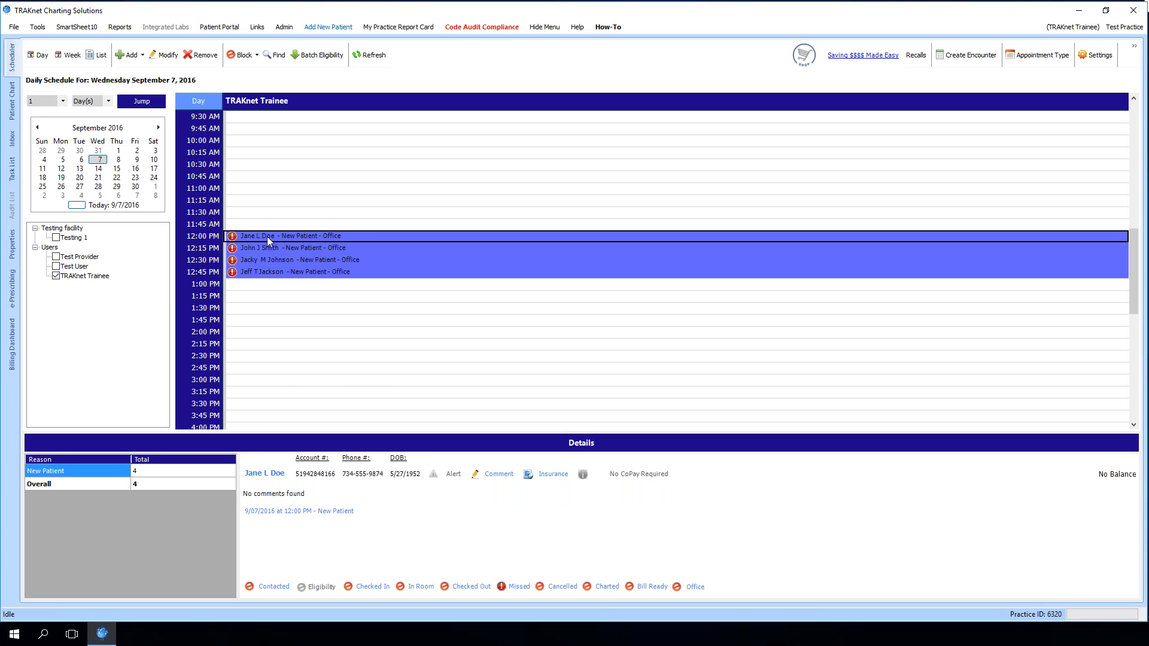
right_click(267, 237)
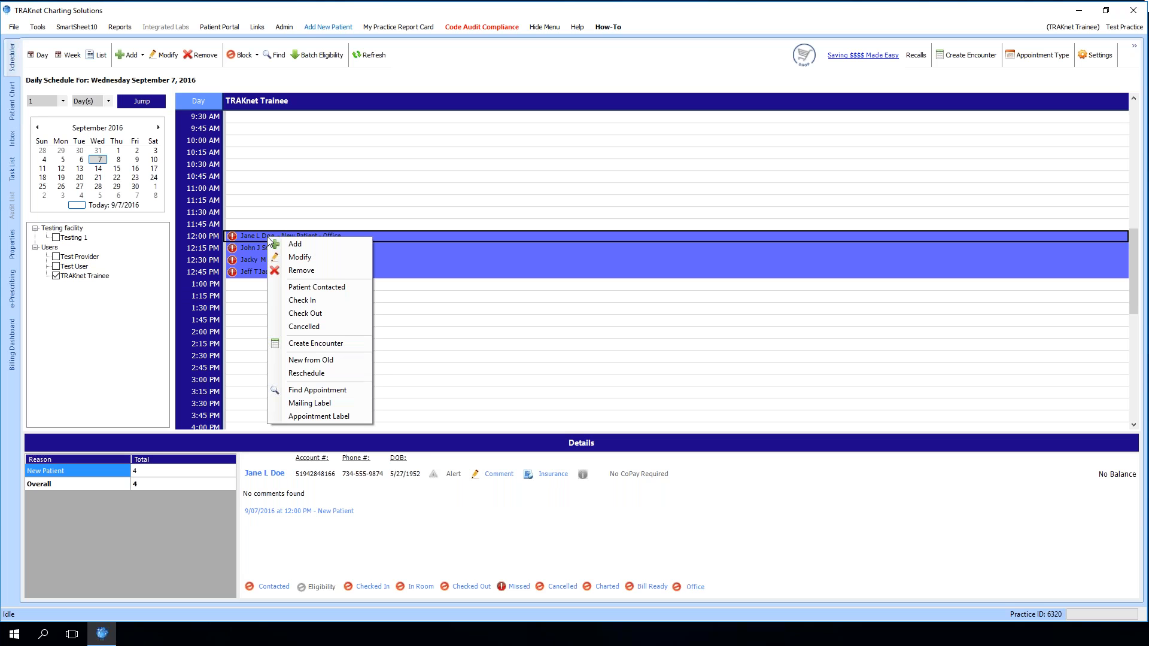
left_click(304, 326)
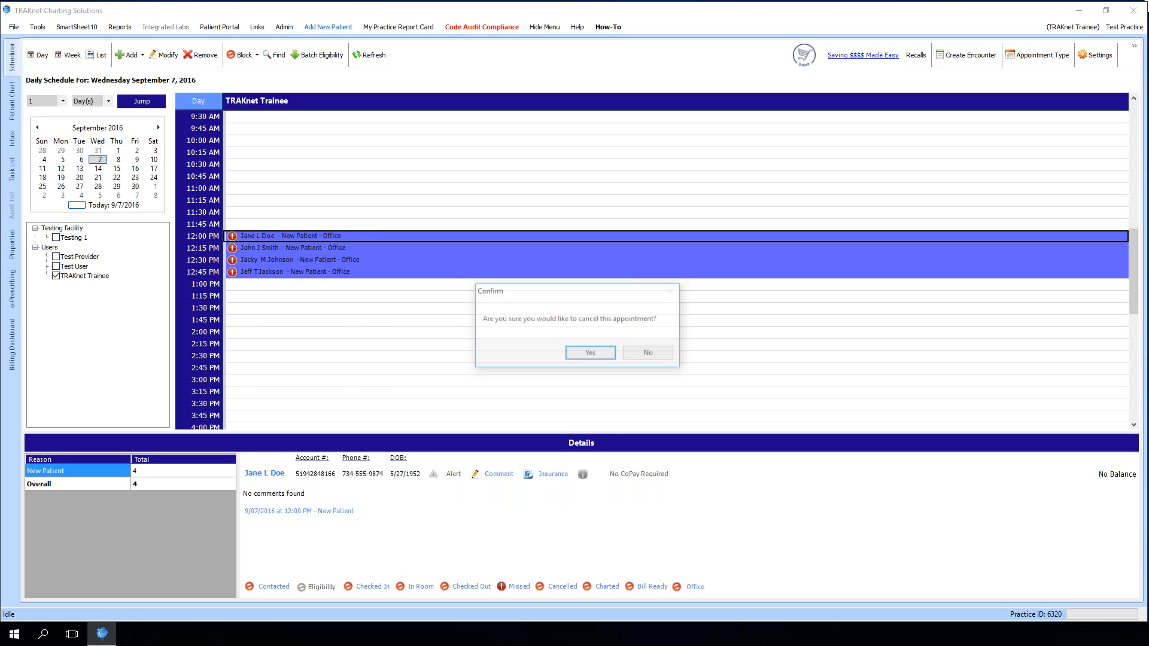
left_click(577, 354)
left_click(277, 236)
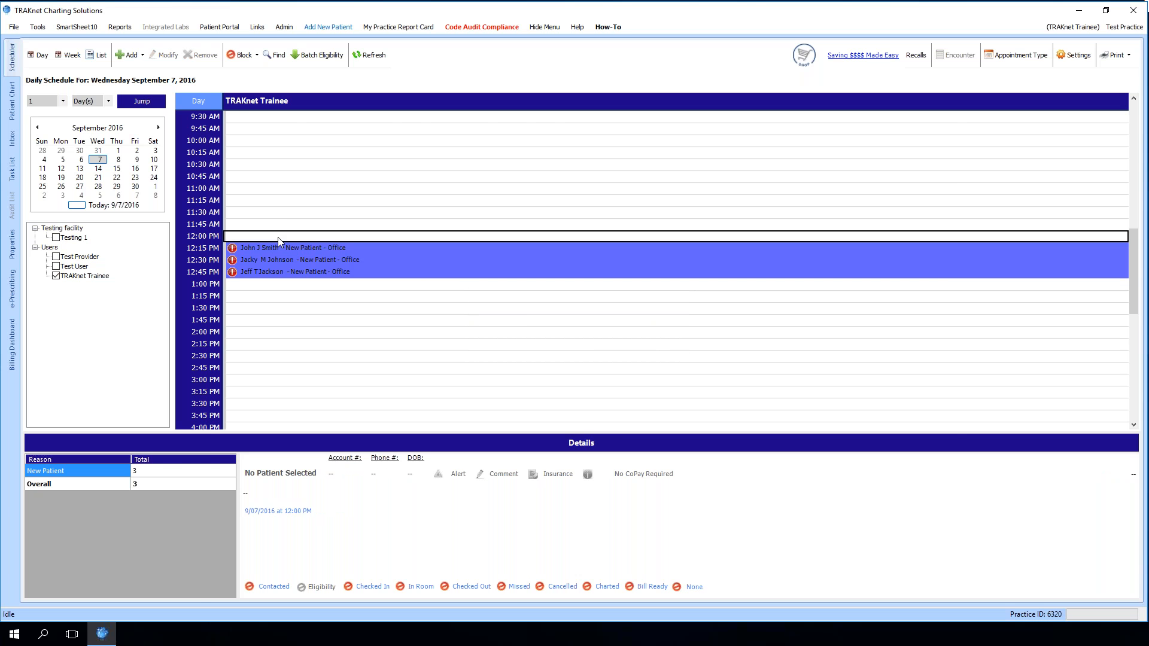
Open the patient chart's Appointments view and switch the patient quick list to Recent Patients
left_click(11, 108)
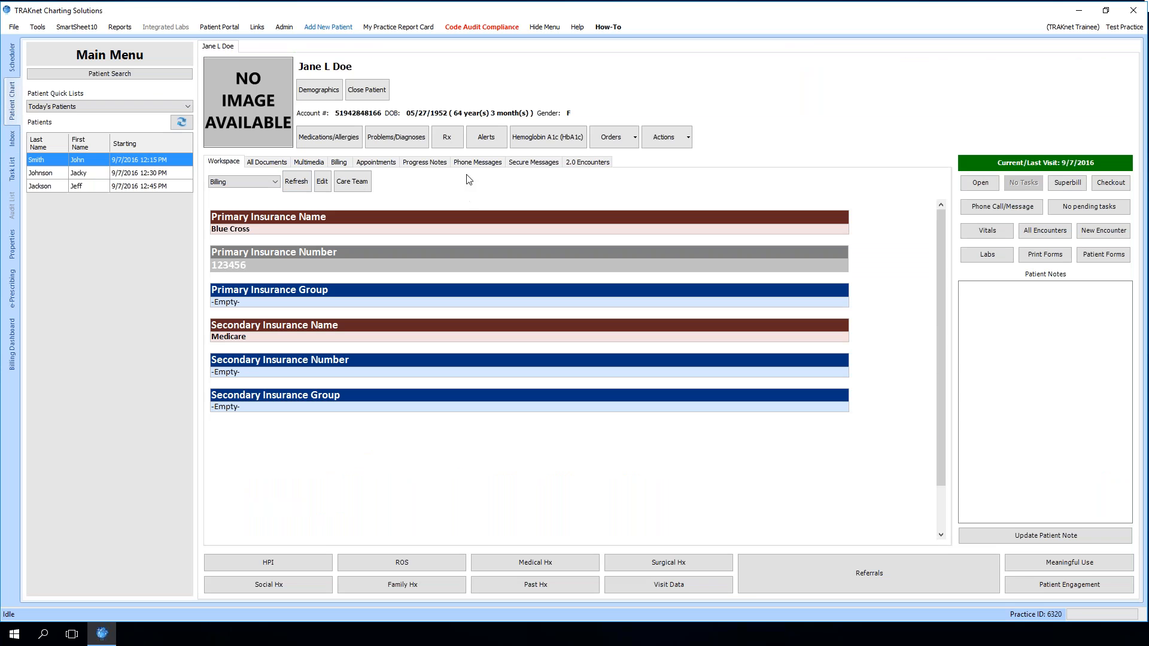
left_click(385, 163)
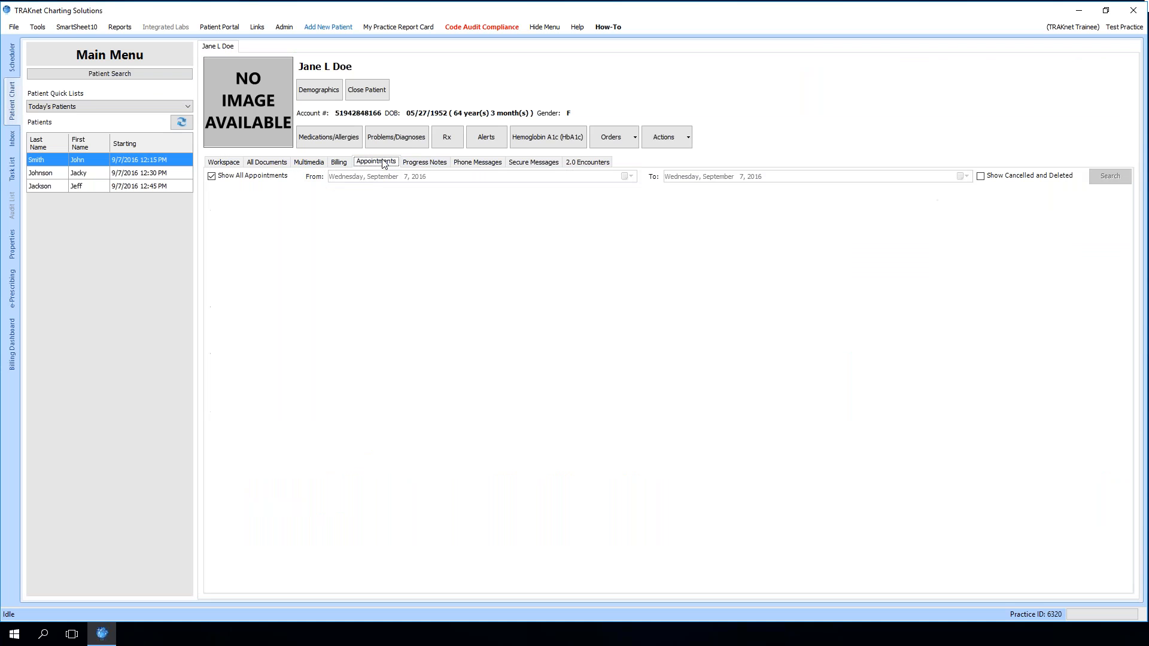
left_click(98, 107)
left_click(88, 127)
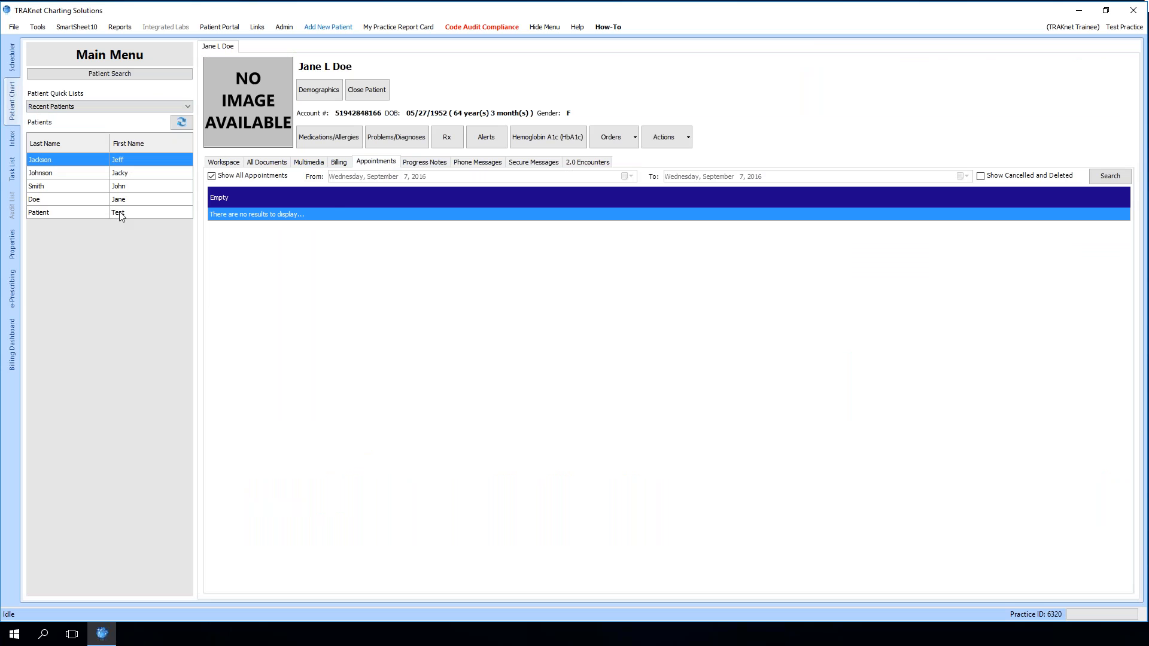
Browse the appointment histories of the recent patients one by one
left_click(158, 202)
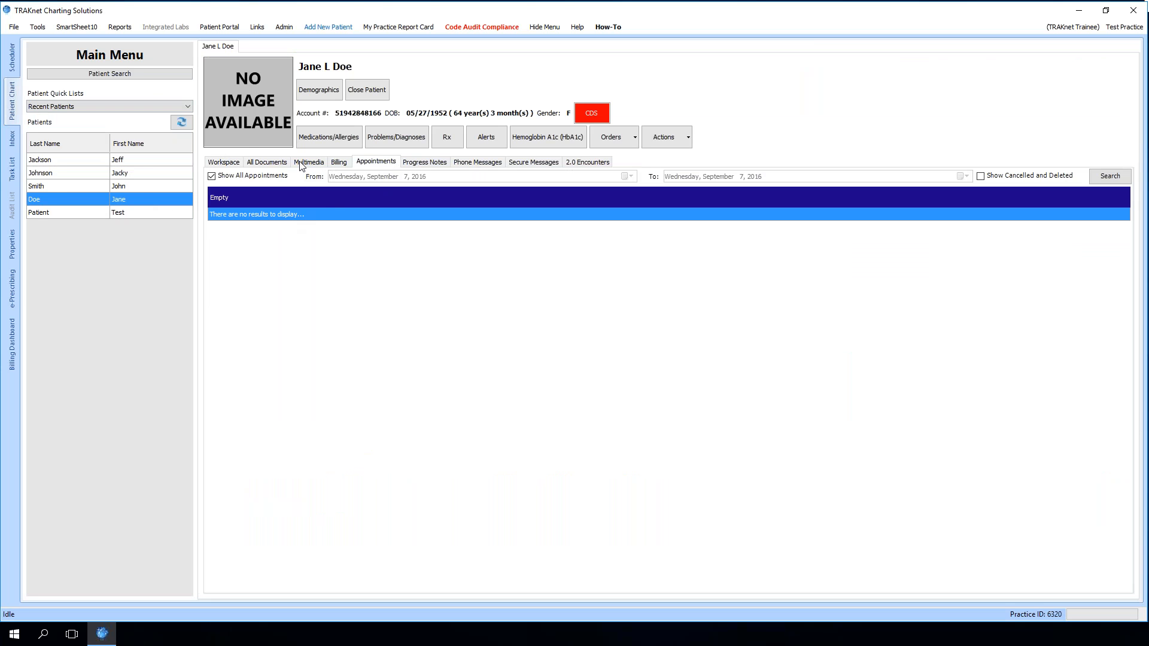
left_click(129, 186)
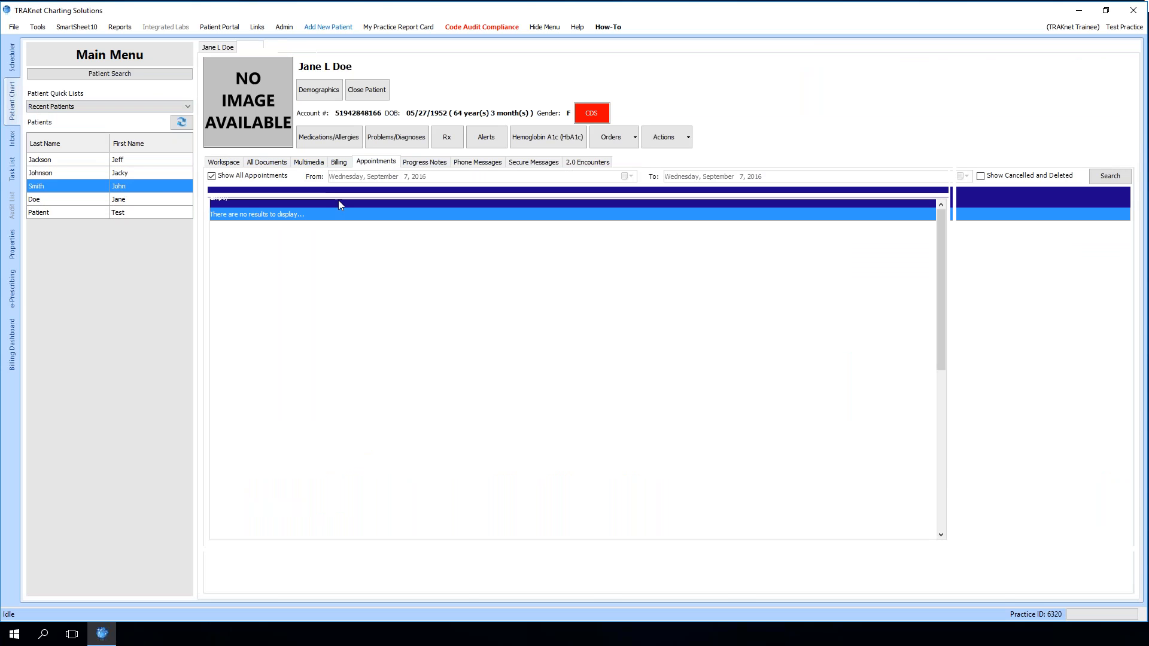
left_click(377, 164)
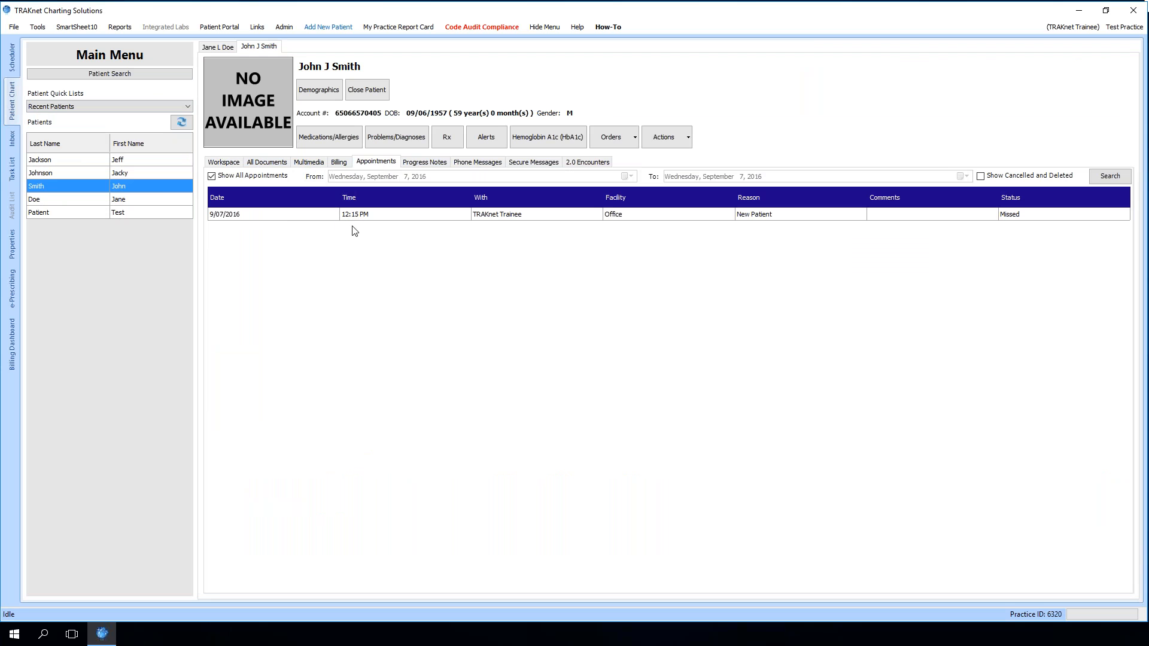
left_click(128, 174)
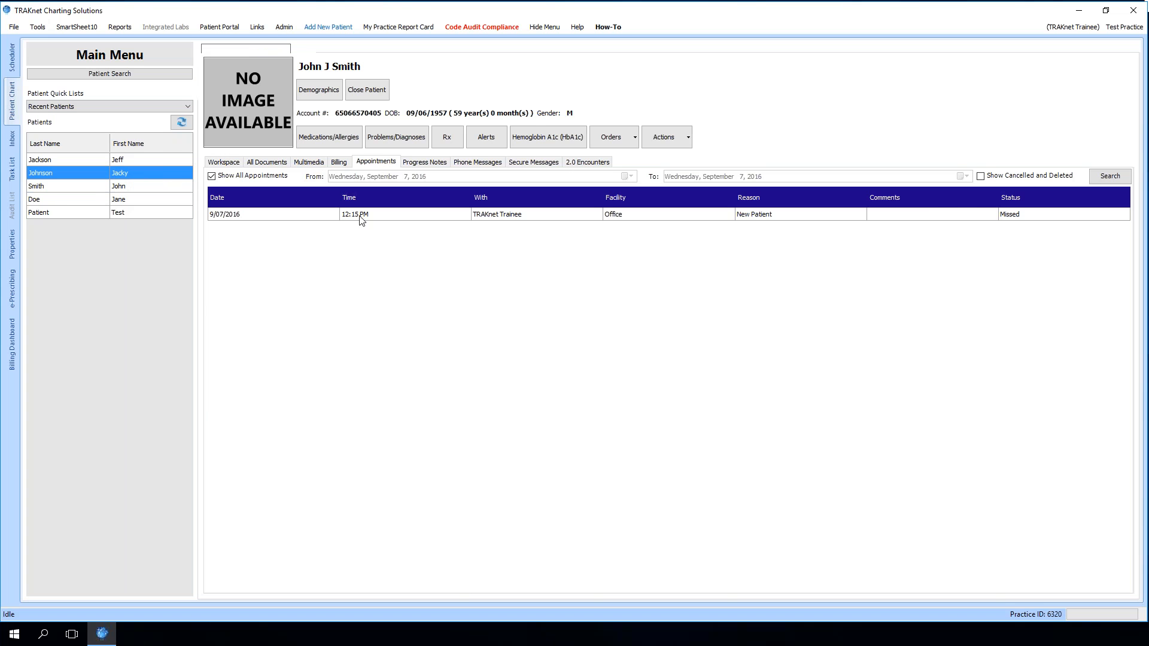
left_click(377, 162)
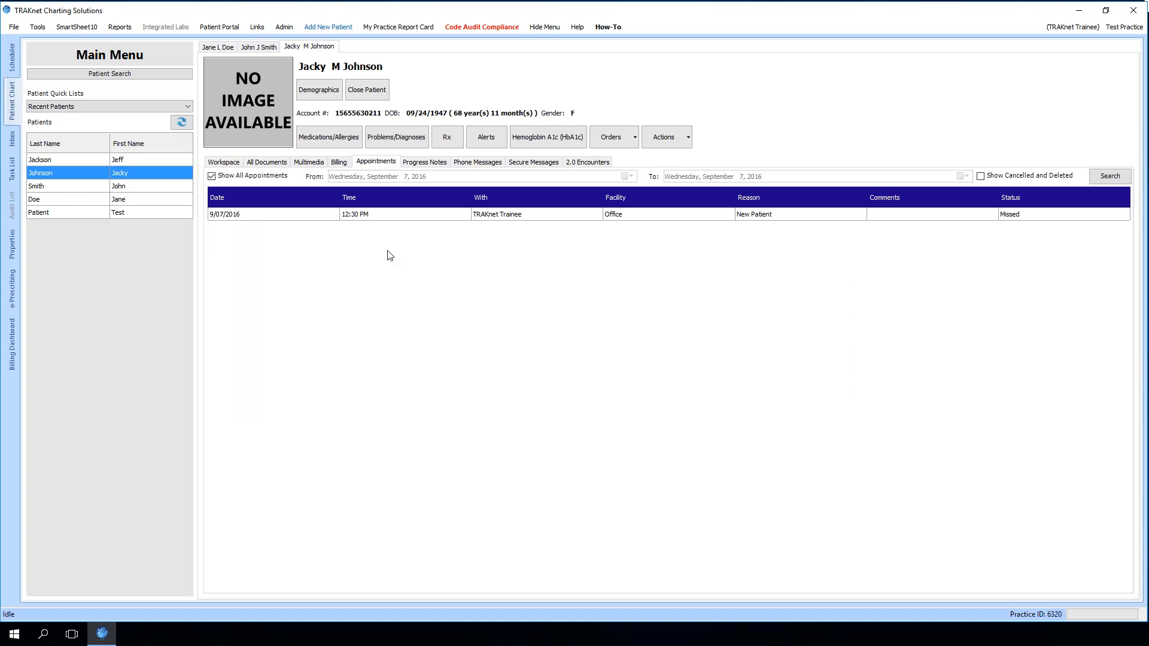
left_click(140, 212)
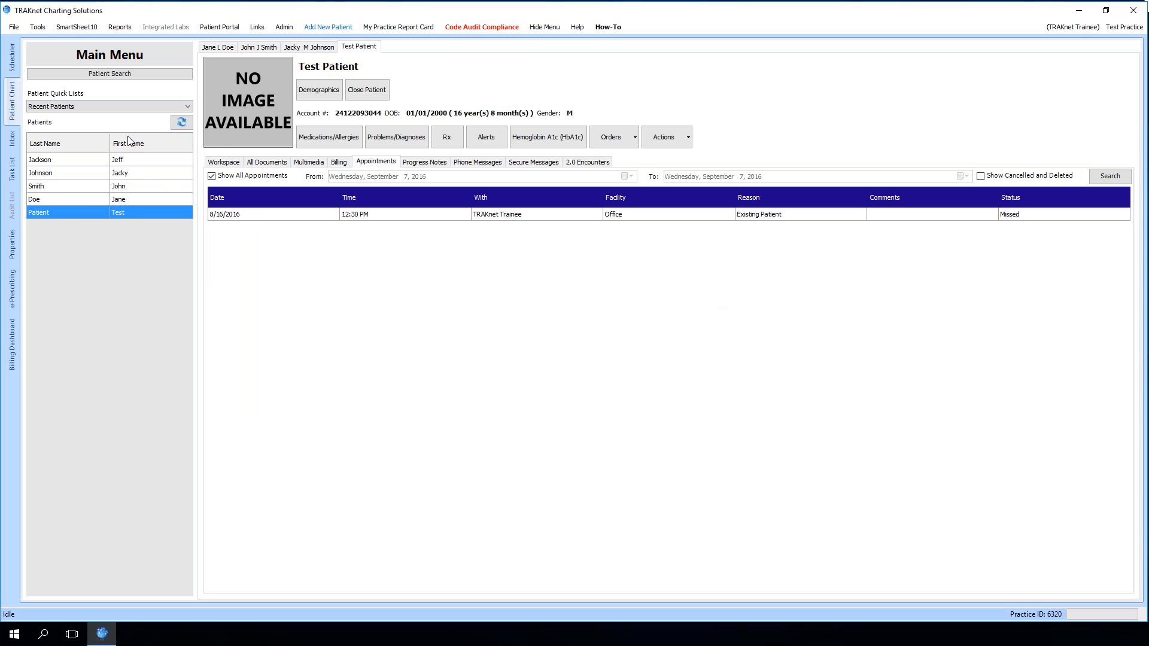
left_click(114, 163)
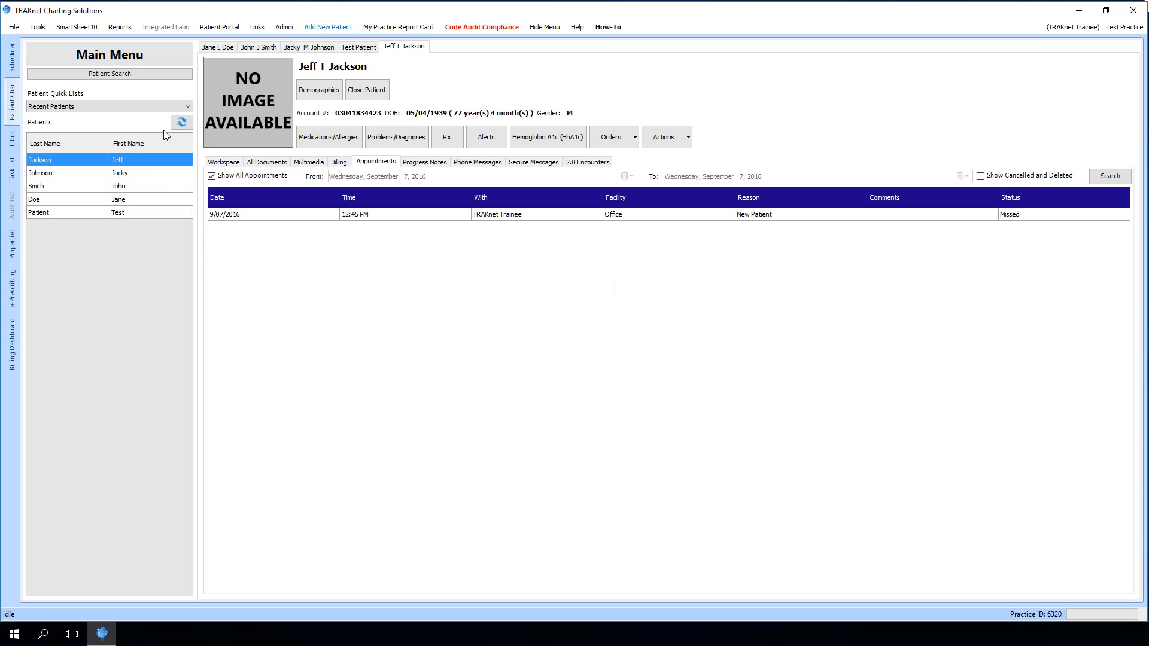
left_click(125, 172)
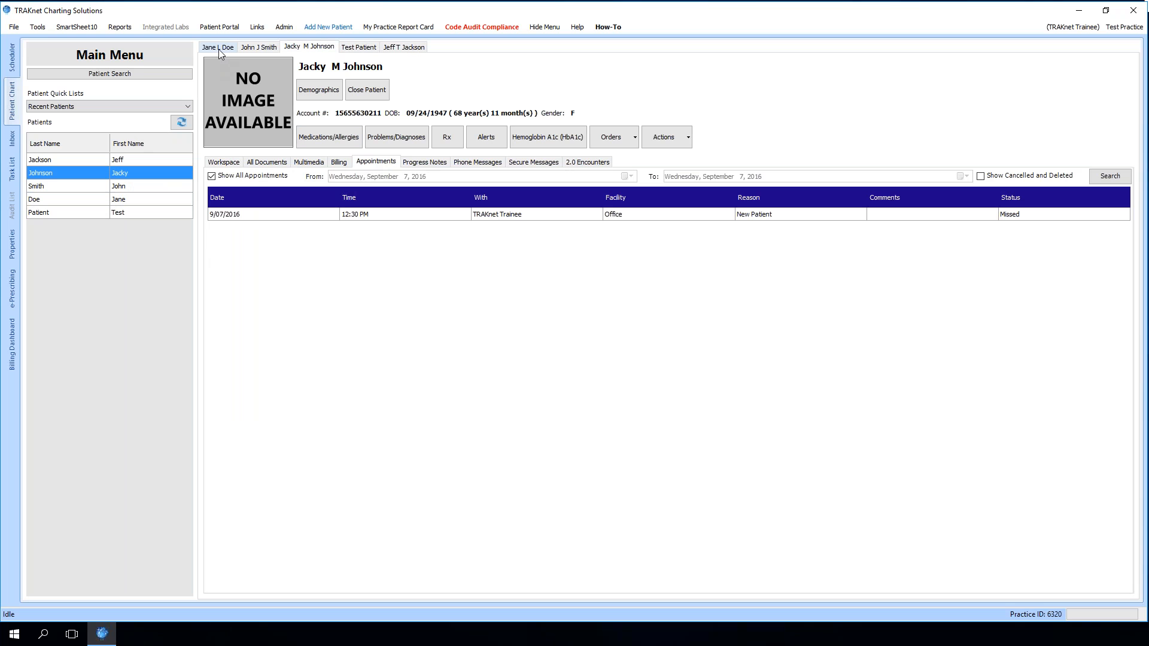
Open Testing Patient's chart through Patient Search and view its appointments
left_click(164, 74)
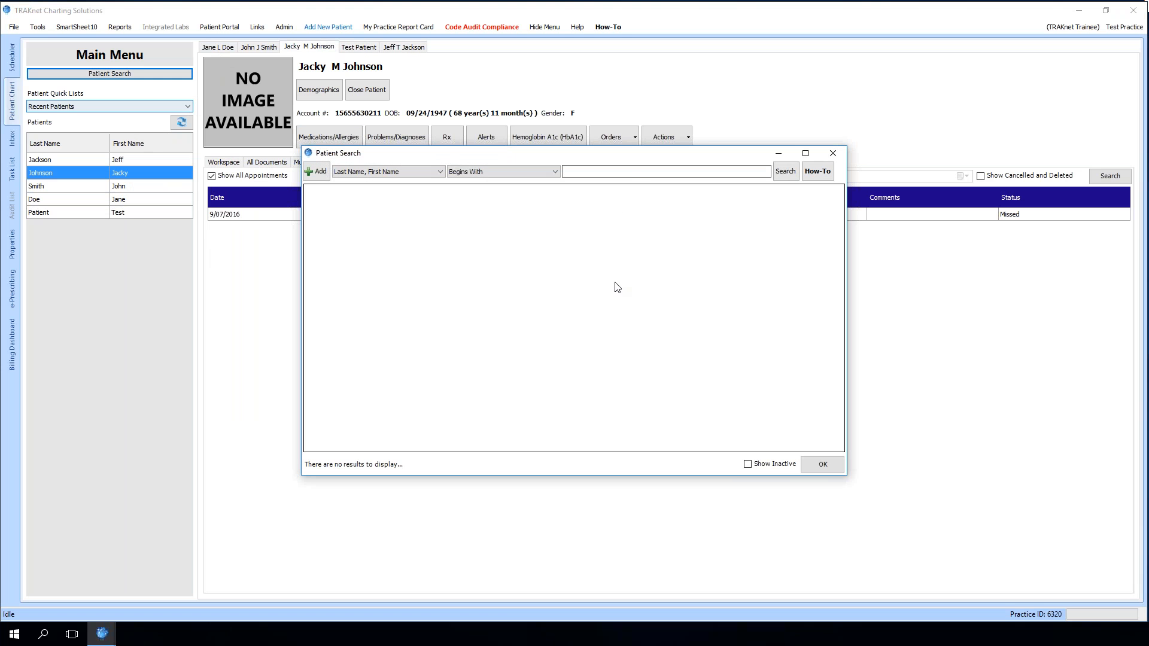
left_click(788, 172)
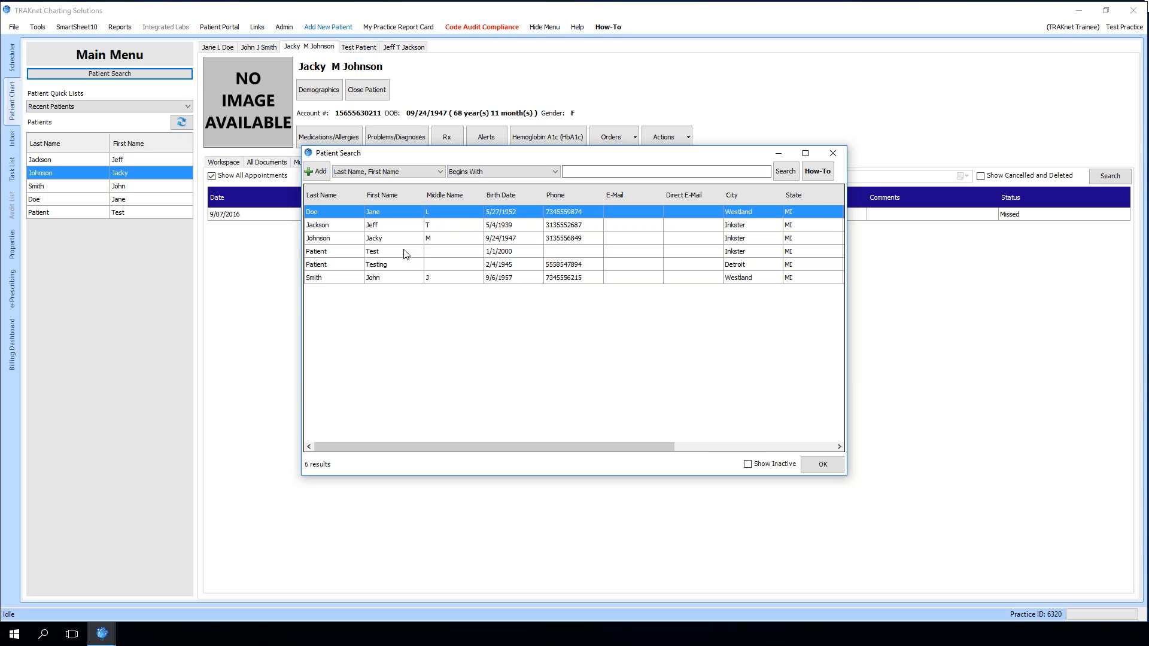
left_click(391, 265)
double_click(393, 265)
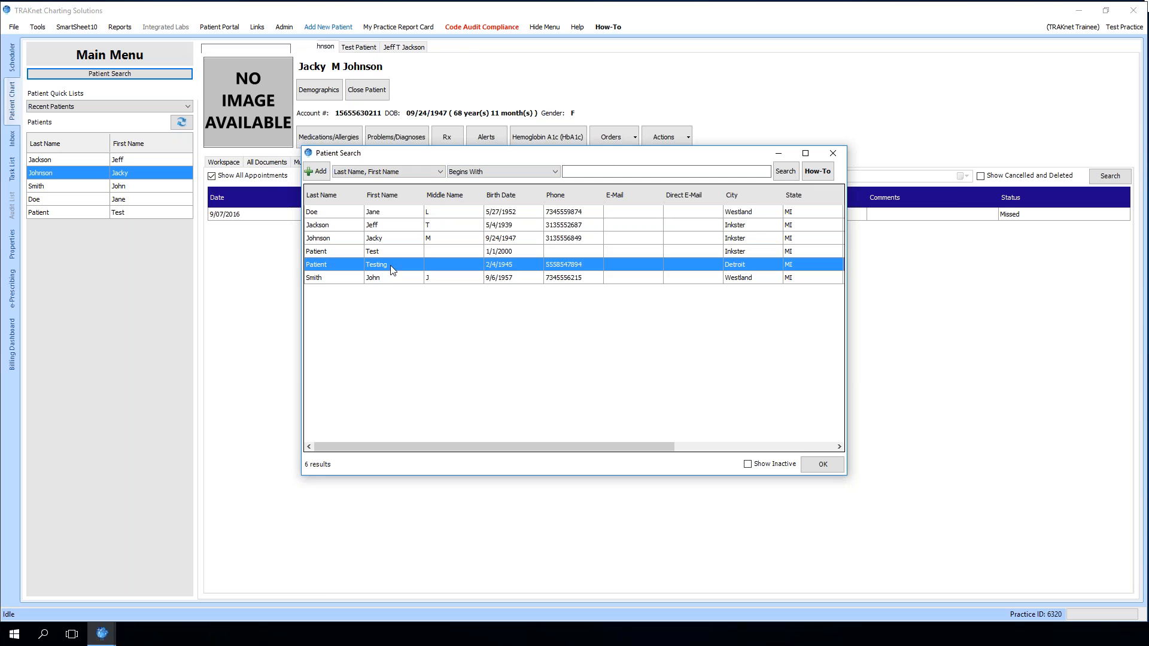
left_click(417, 162)
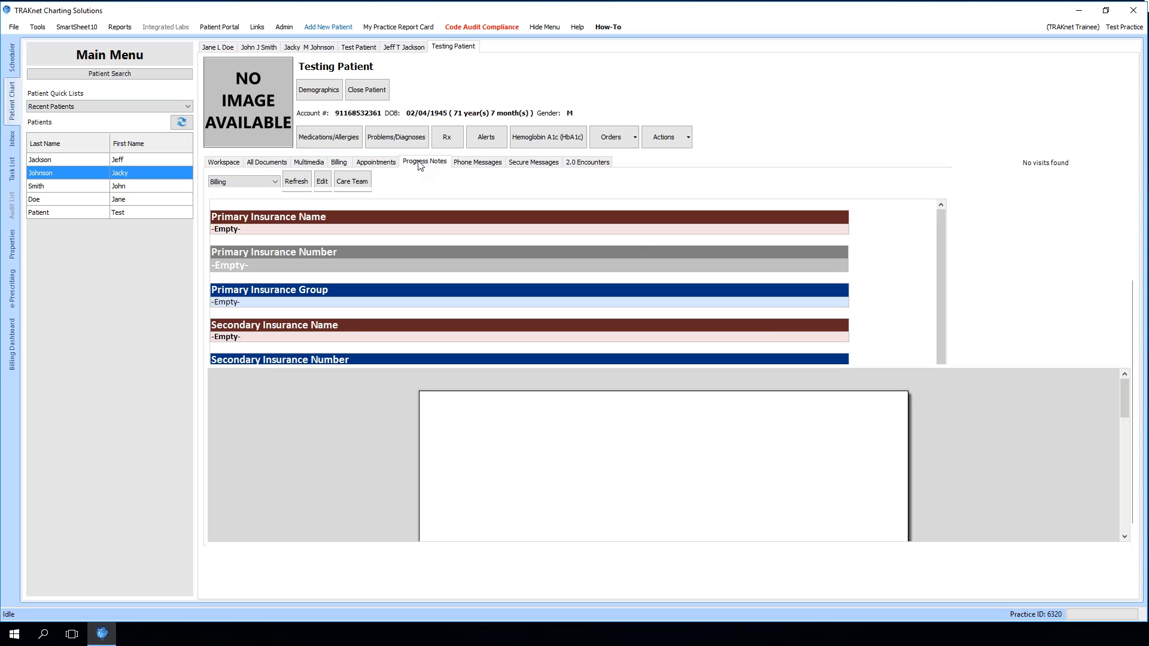
left_click(376, 162)
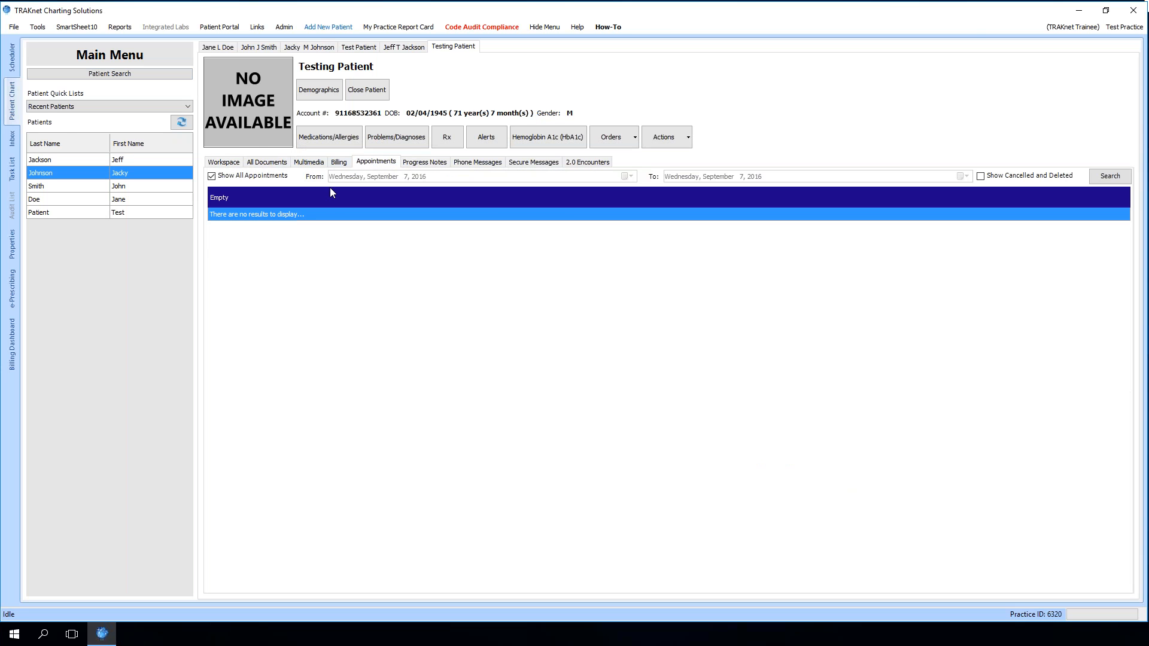
Book a new 12:00 PM appointment for Jane Doe in the Scheduler and save it
left_click(14, 63)
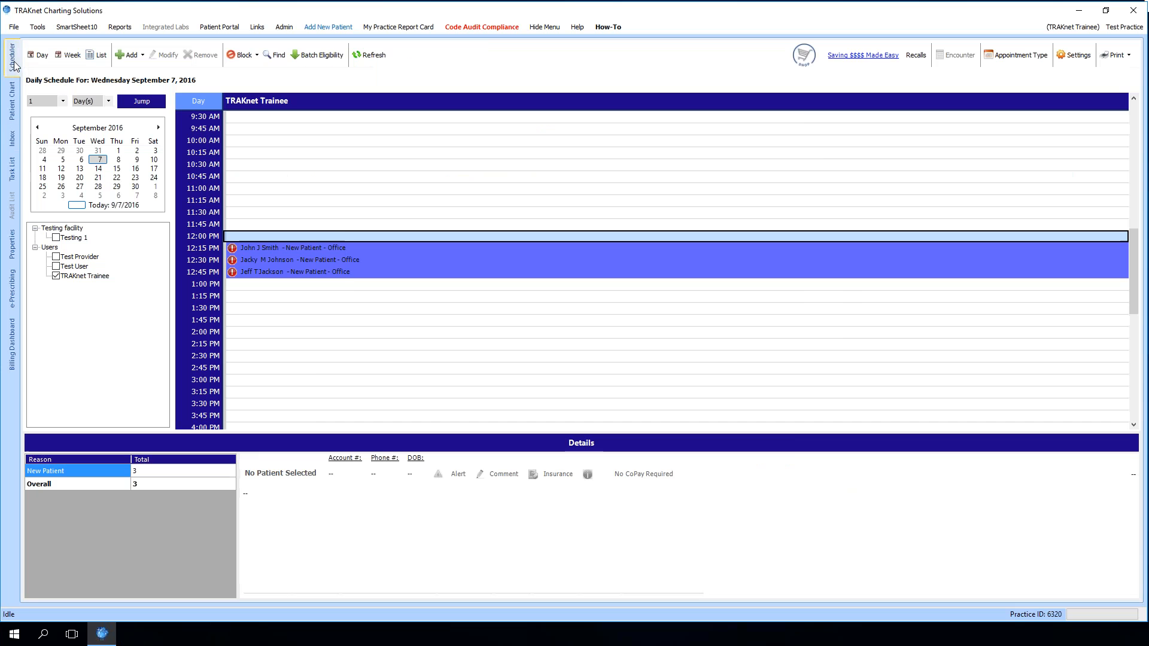
double_click(347, 236)
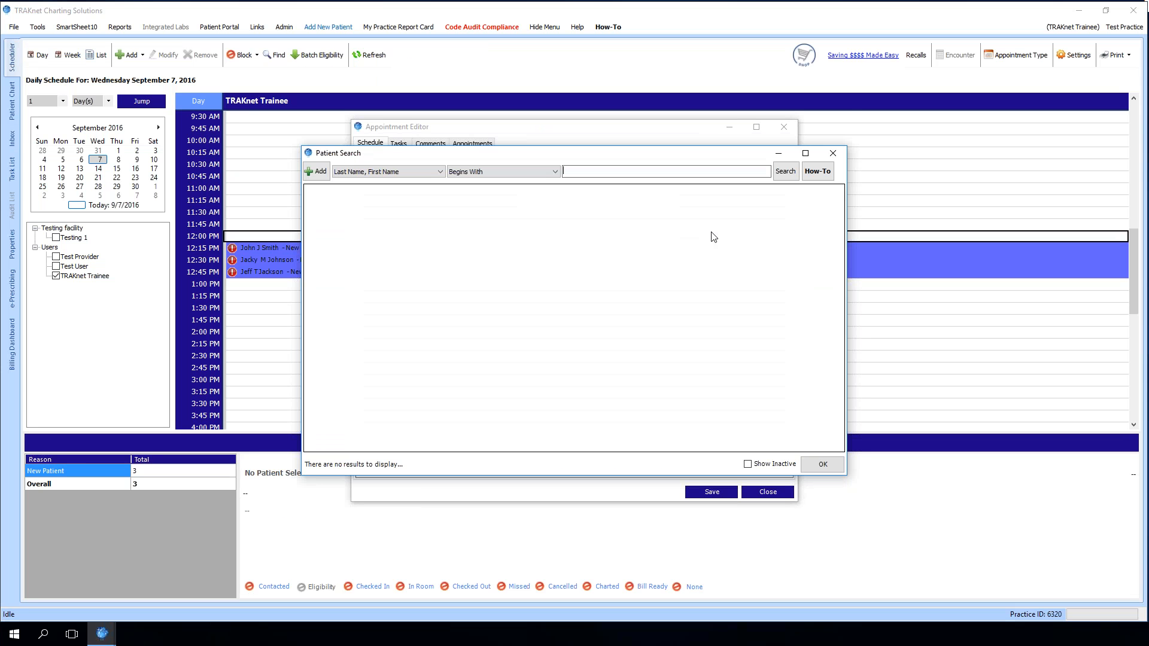
left_click(788, 177)
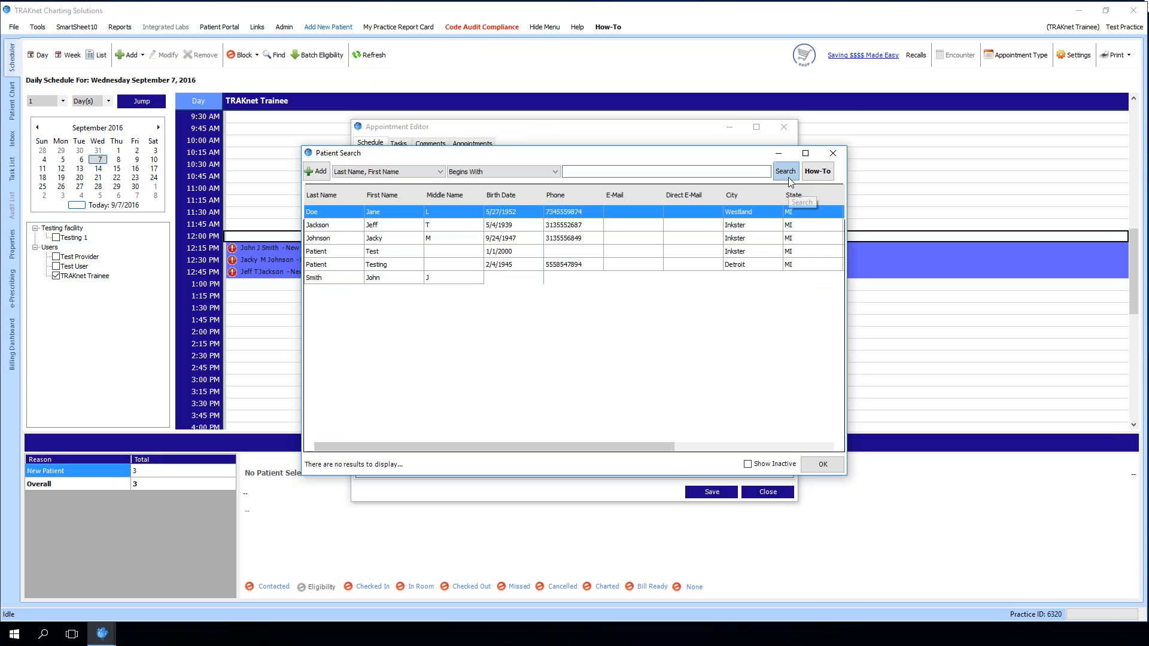
left_click(822, 465)
left_click(712, 492)
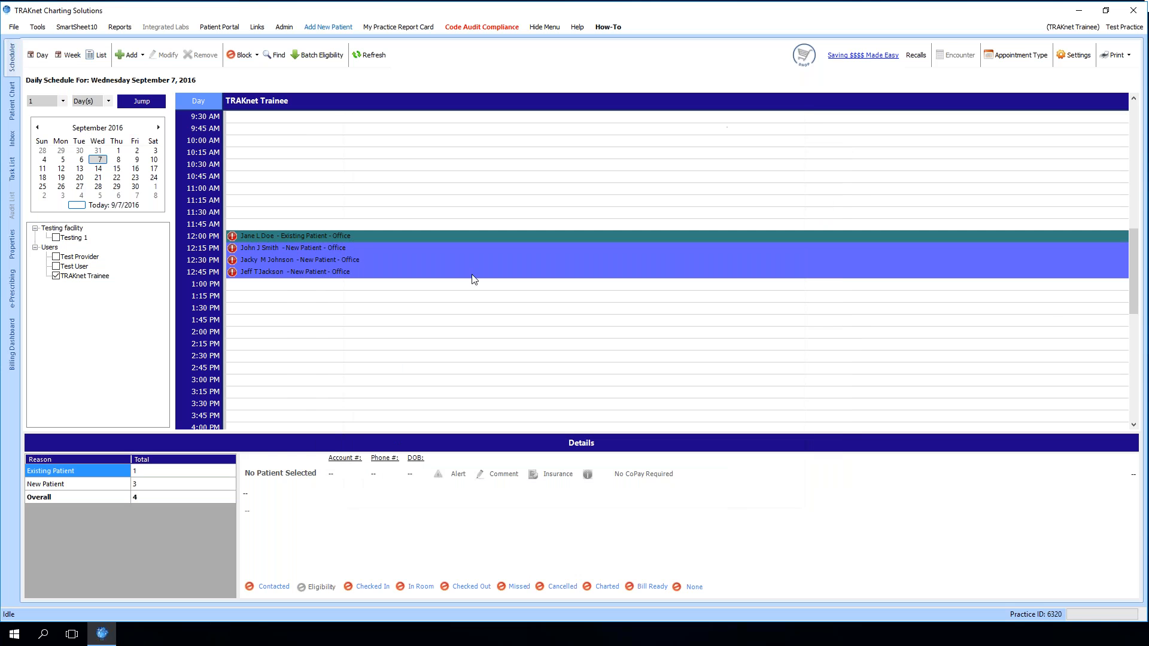
Cancel Jane L Doe's new 12:00 PM appointment
right_click(267, 236)
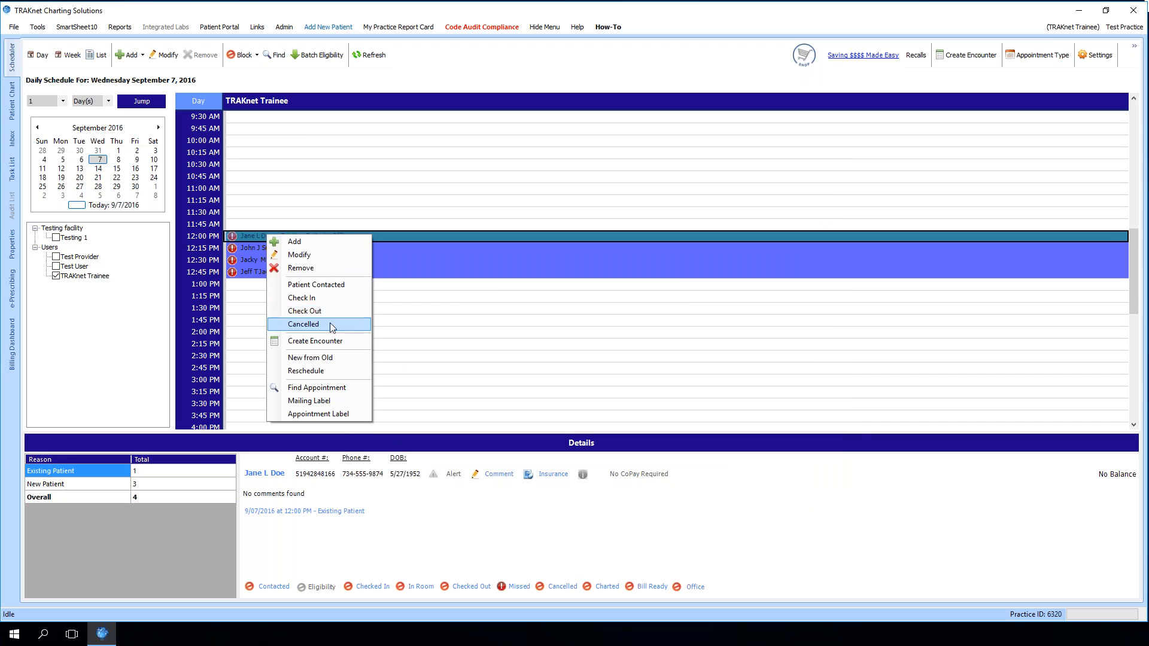
left_click(329, 324)
left_click(589, 352)
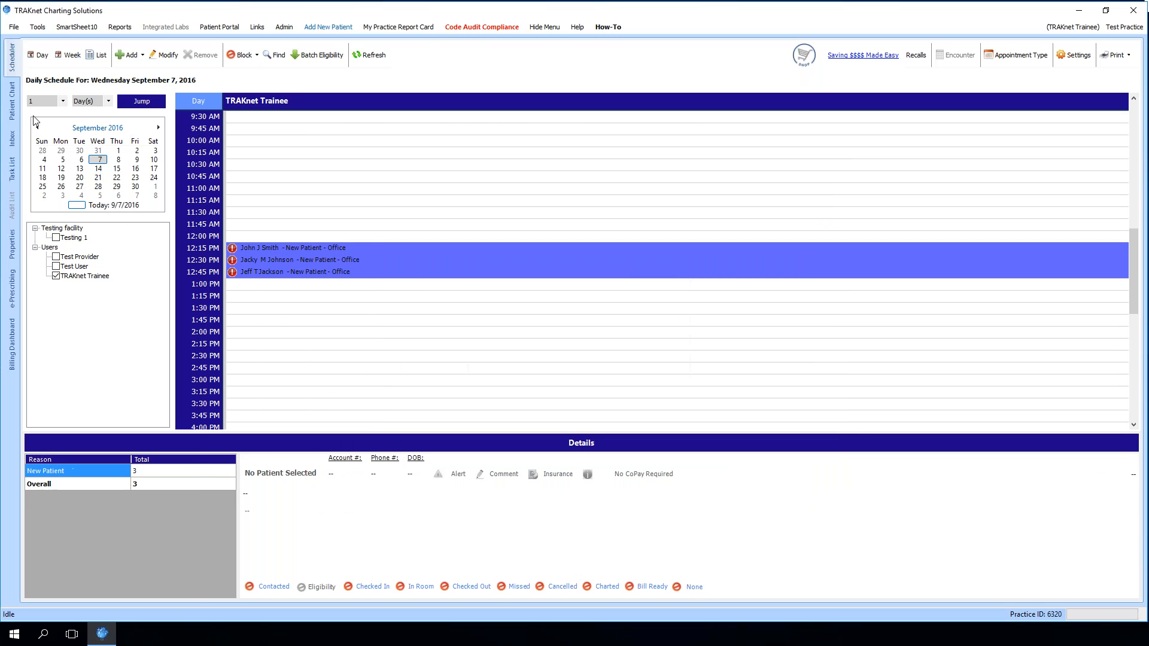
Search Jane Doe's appointment history with cancelled and deleted appointments shown, and inspect the comments
left_click(11, 101)
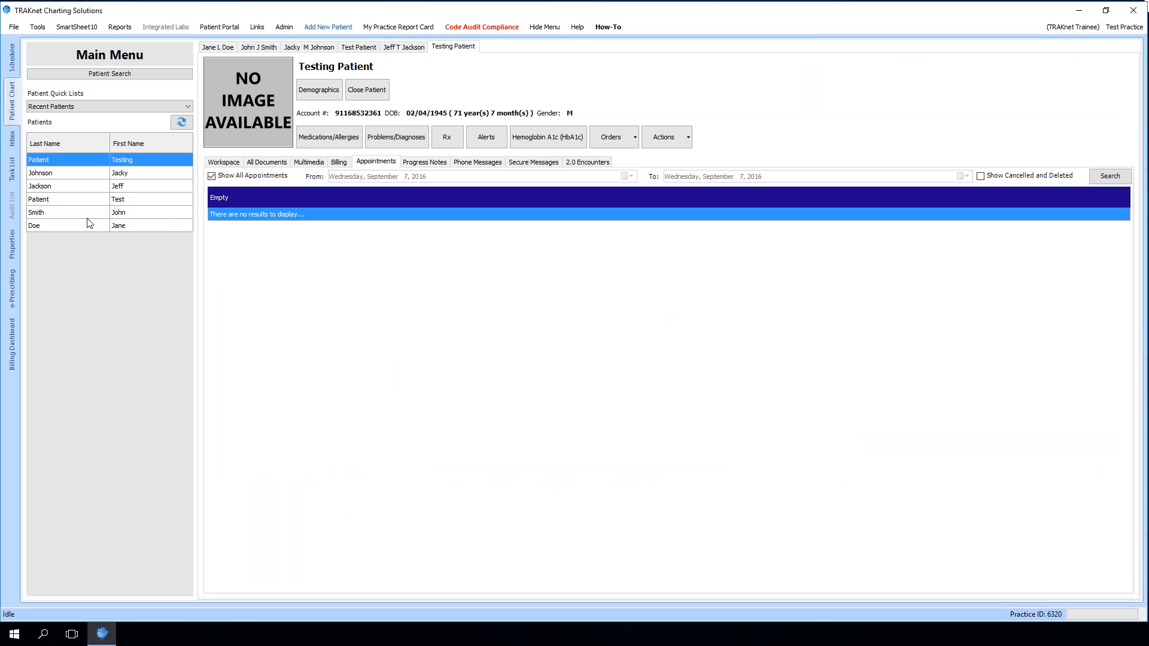
left_click(117, 230)
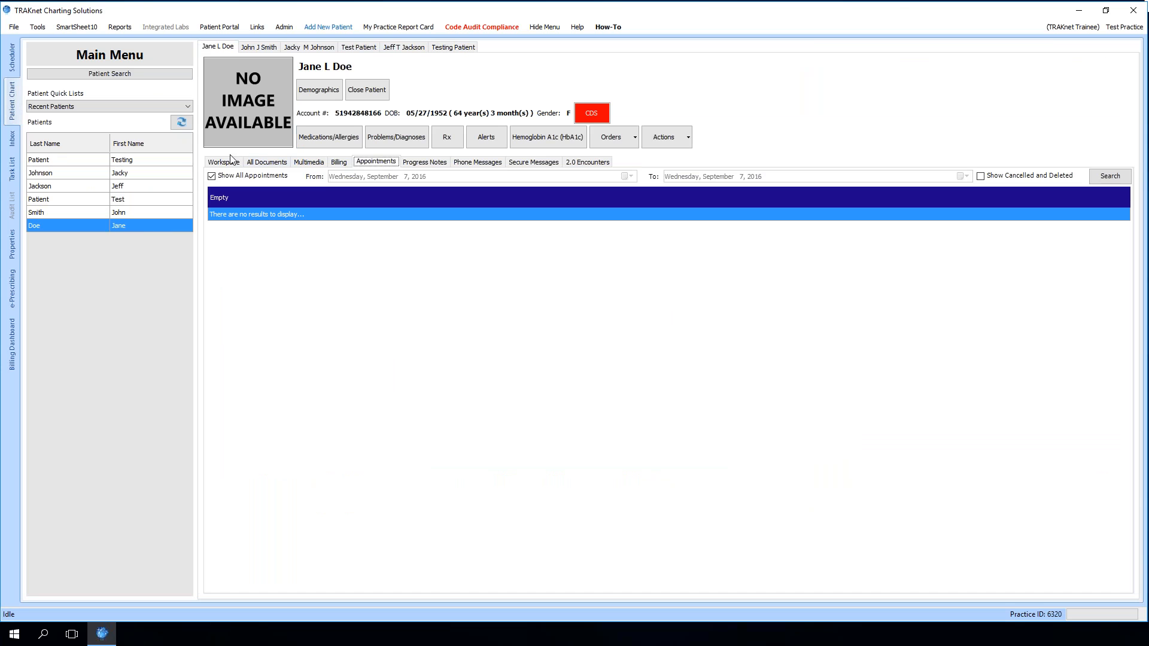
left_click(377, 163)
left_click(980, 176)
left_click(1107, 179)
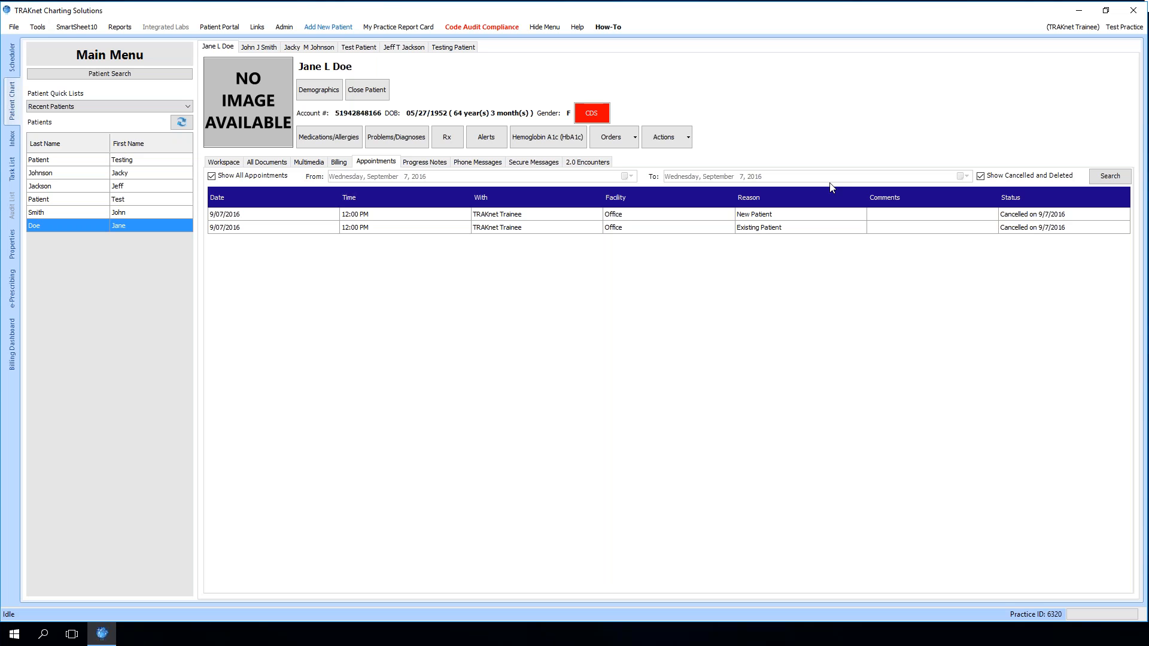
left_click(894, 214)
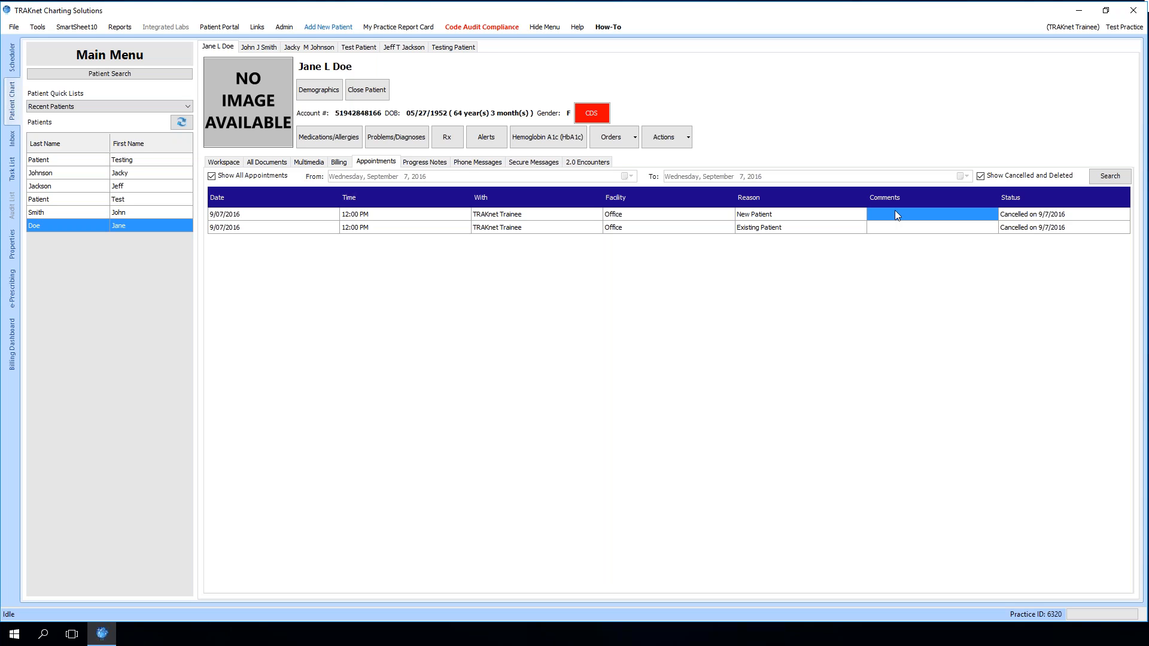
left_click(898, 227)
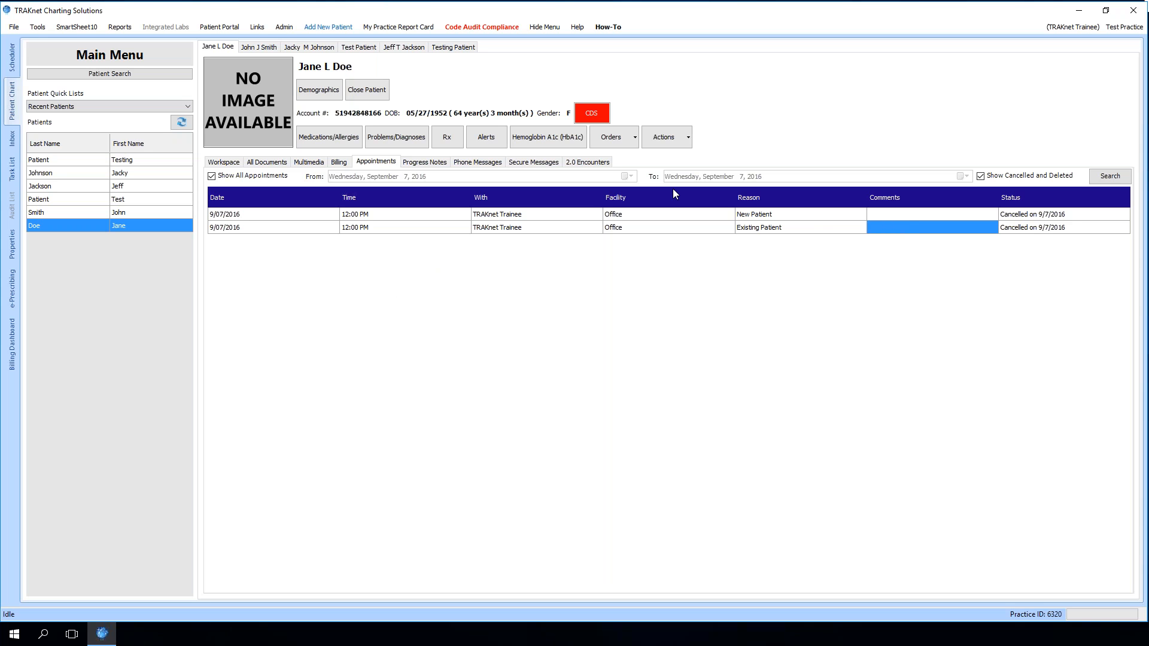
Open Jane Doe's demographics editor and review its fields down through billing, other and preferences, then close it
left_click(318, 90)
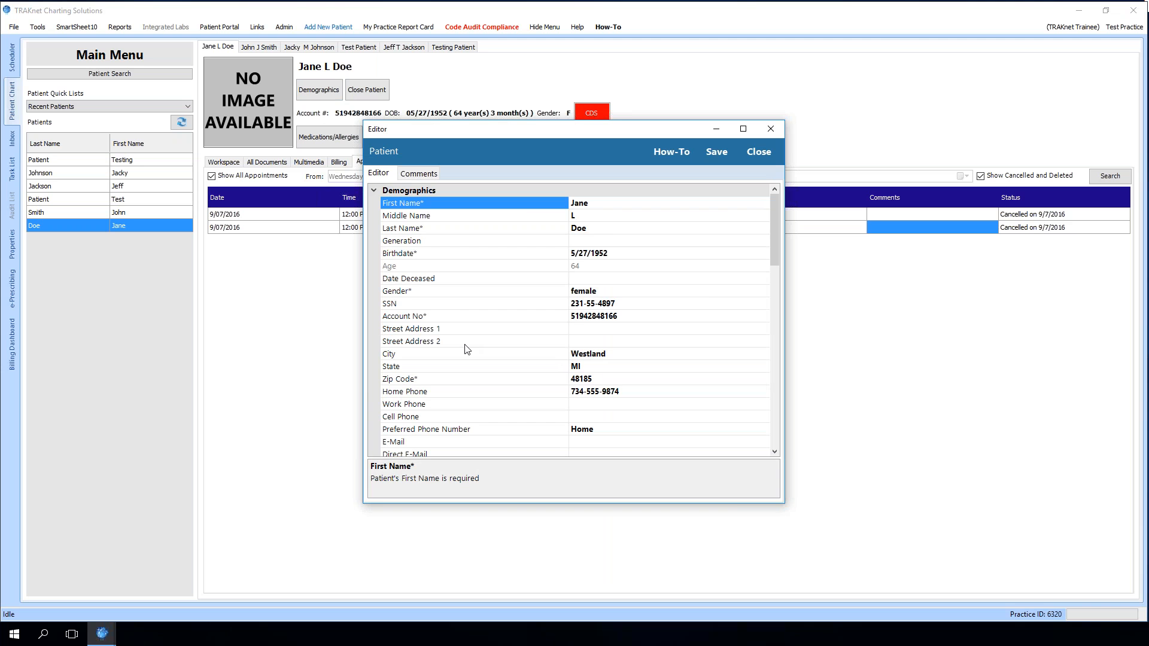
scroll(705, 307, "down", 5)
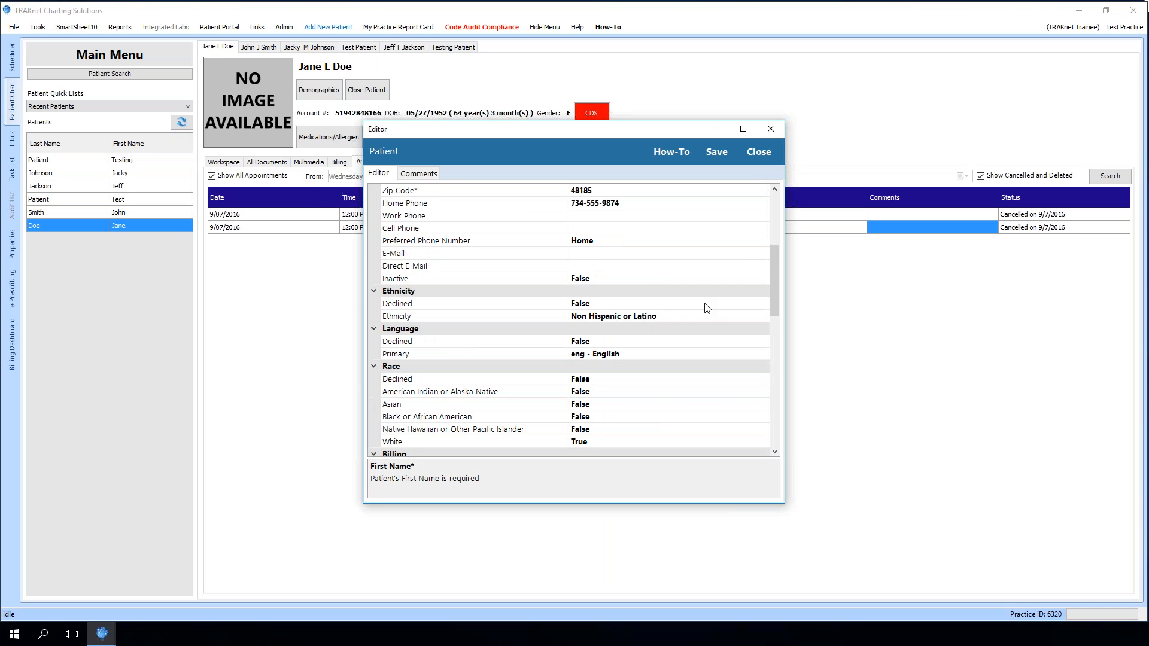
scroll(706, 307, "down", 5)
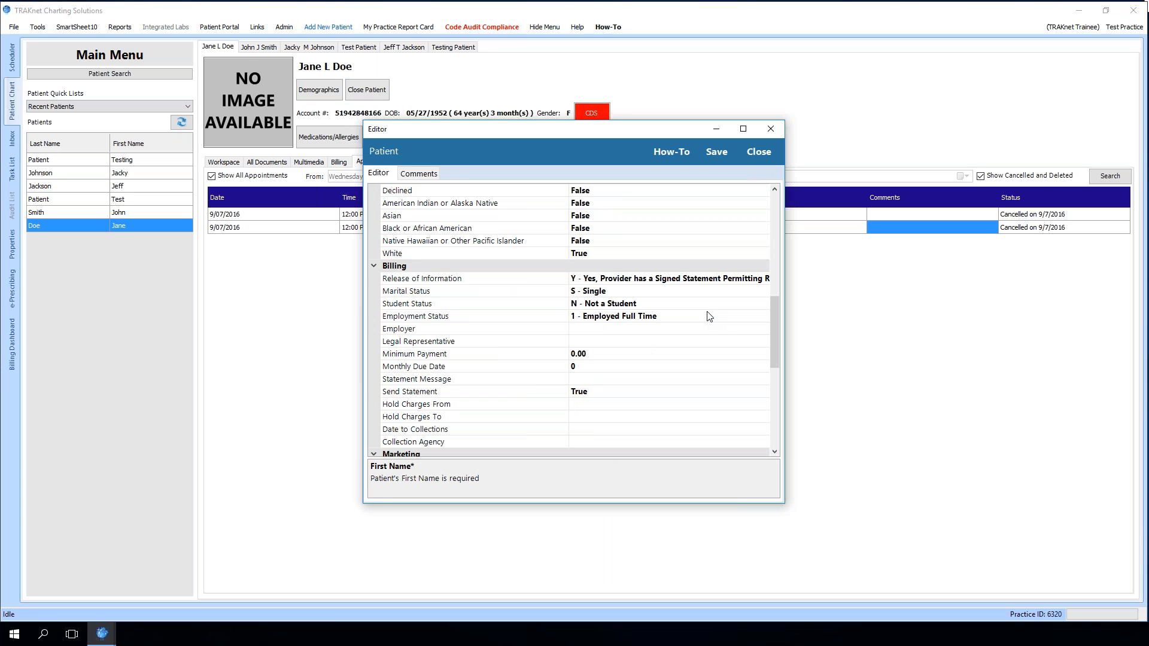
scroll(712, 323, "down", 5)
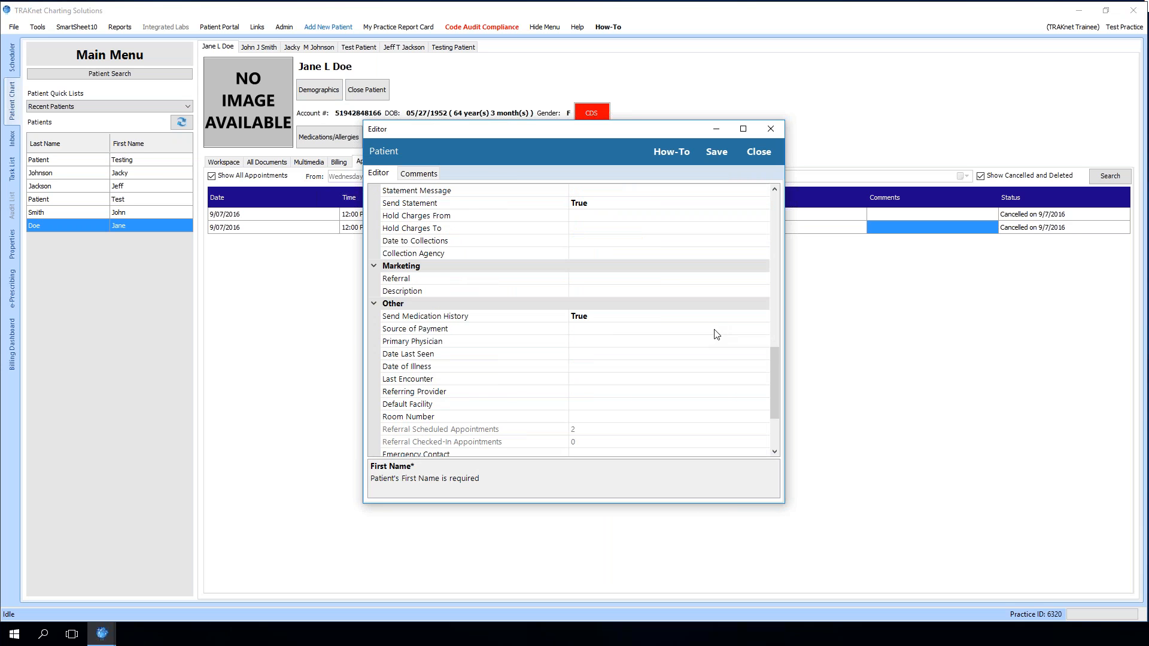
scroll(717, 335, "down", 1)
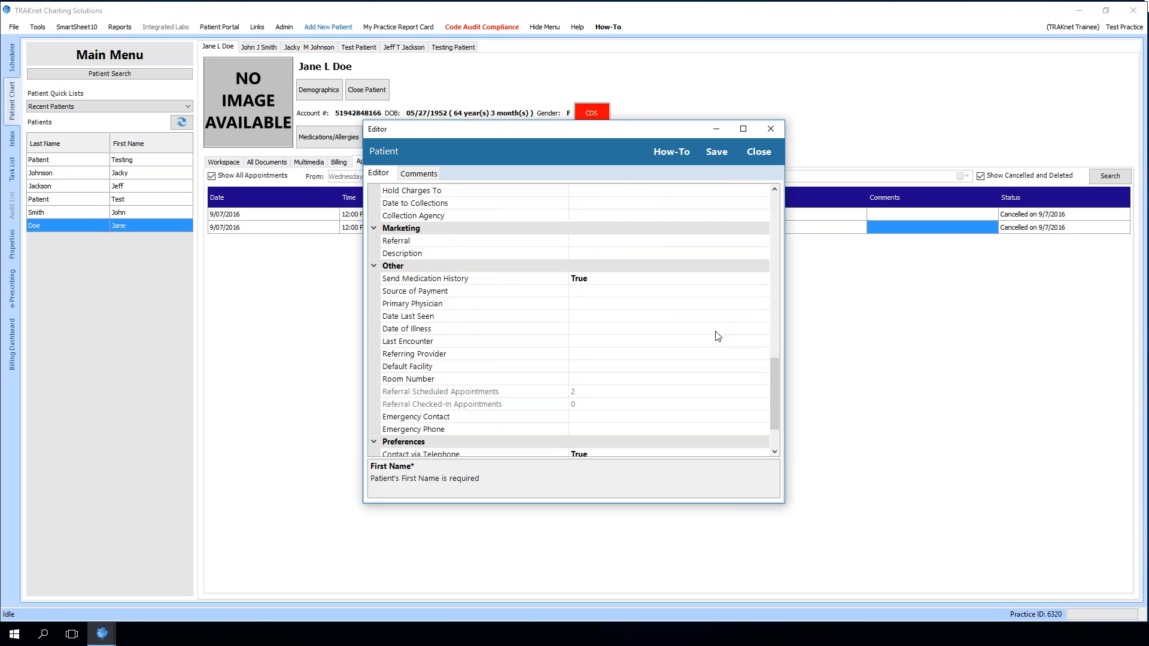
scroll(718, 336, "down", 1)
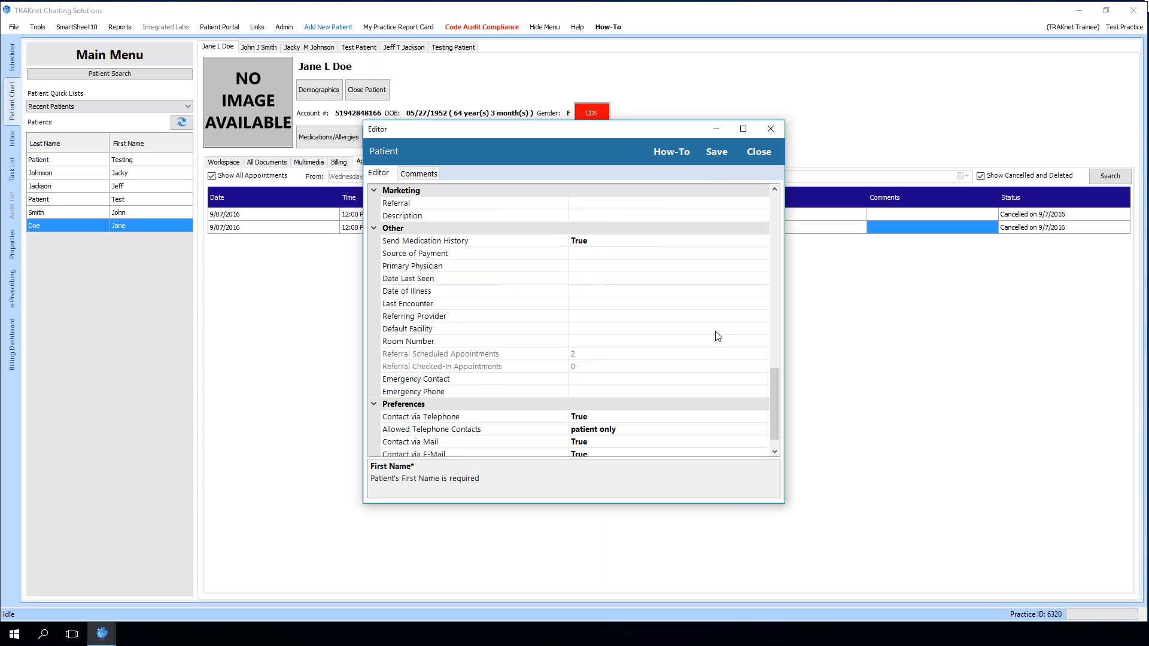
left_click(759, 152)
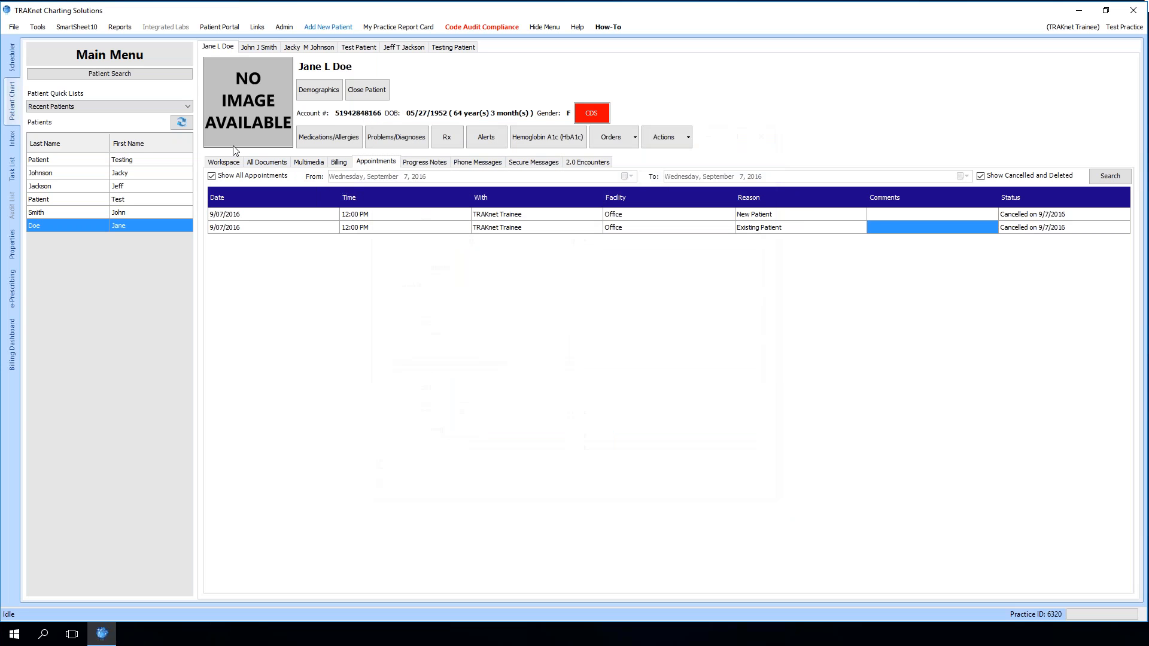
Start a phone call message from the patient workspace and title it 'Phone message for Training'
left_click(223, 161)
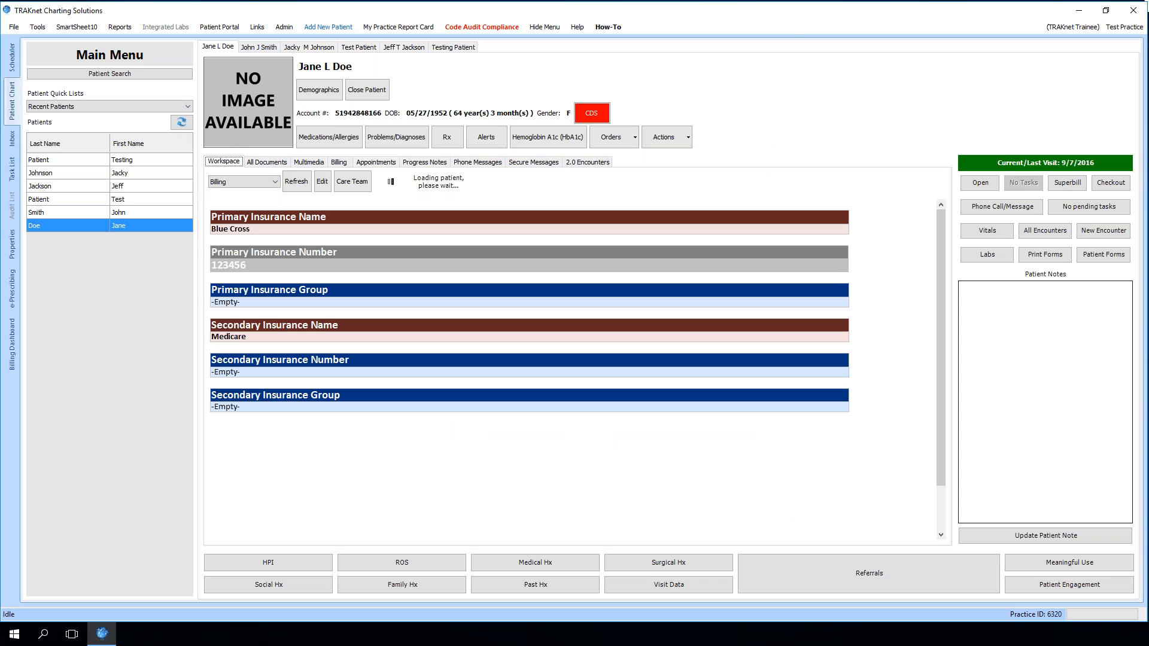
left_click(1002, 207)
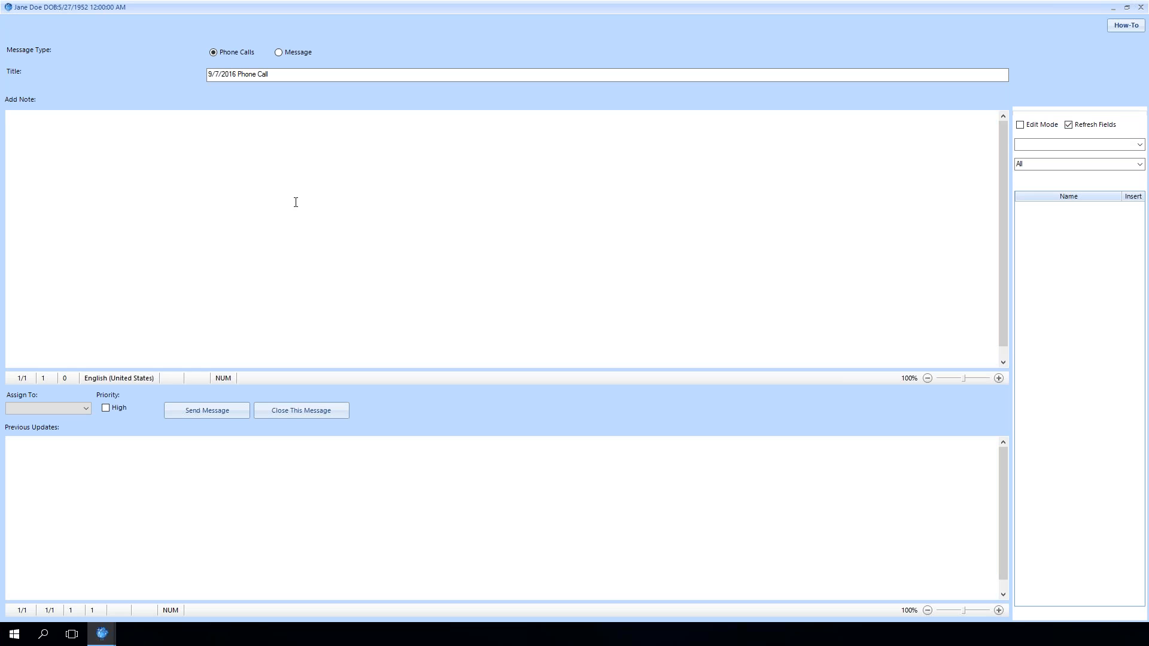
left_click_drag(299, 75, 156, 61)
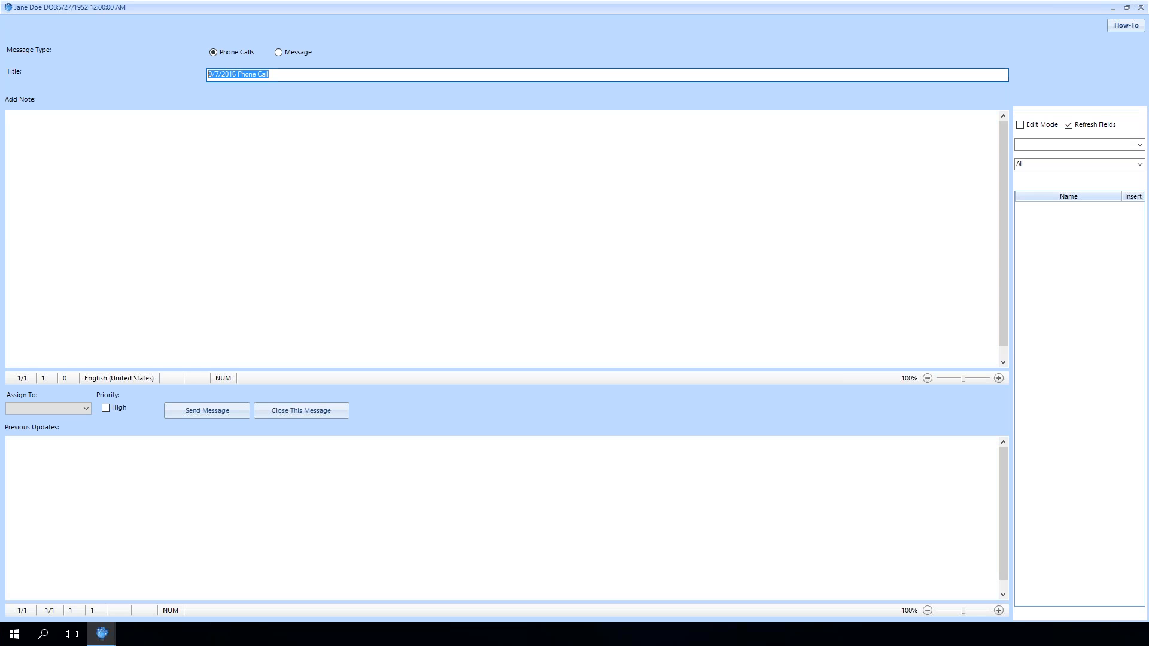
type("Phone message for Training")
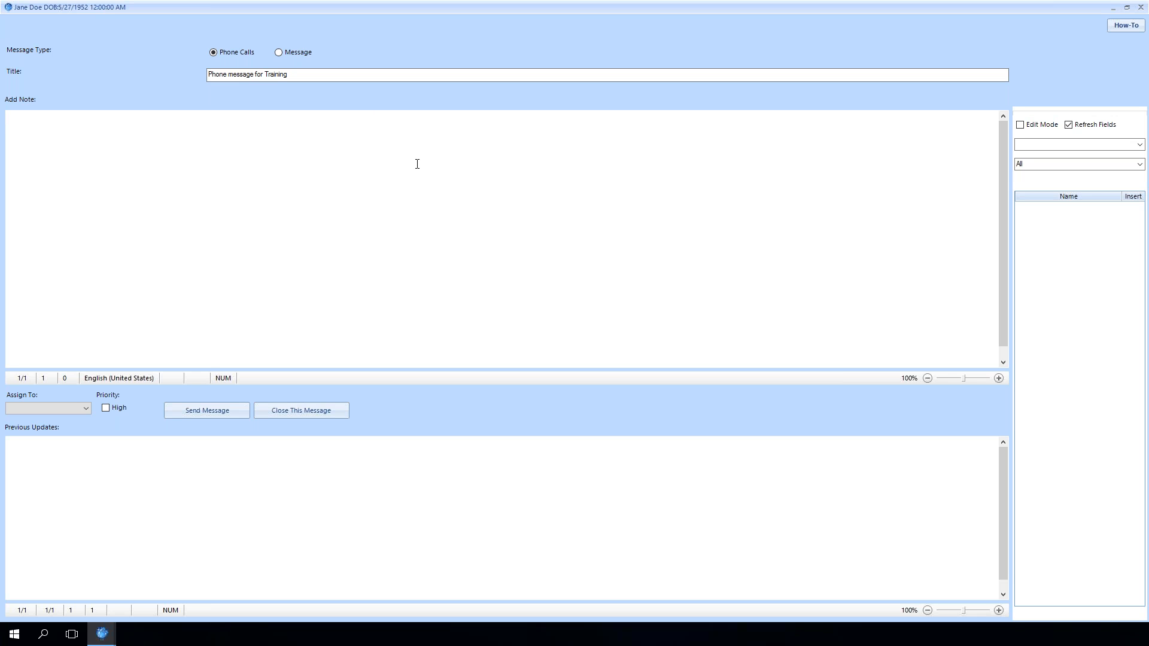
type("Training lab")
Add the note 'Training lab', assign the message to a user, and send it
left_click(85, 408)
left_click(77, 437)
left_click(198, 414)
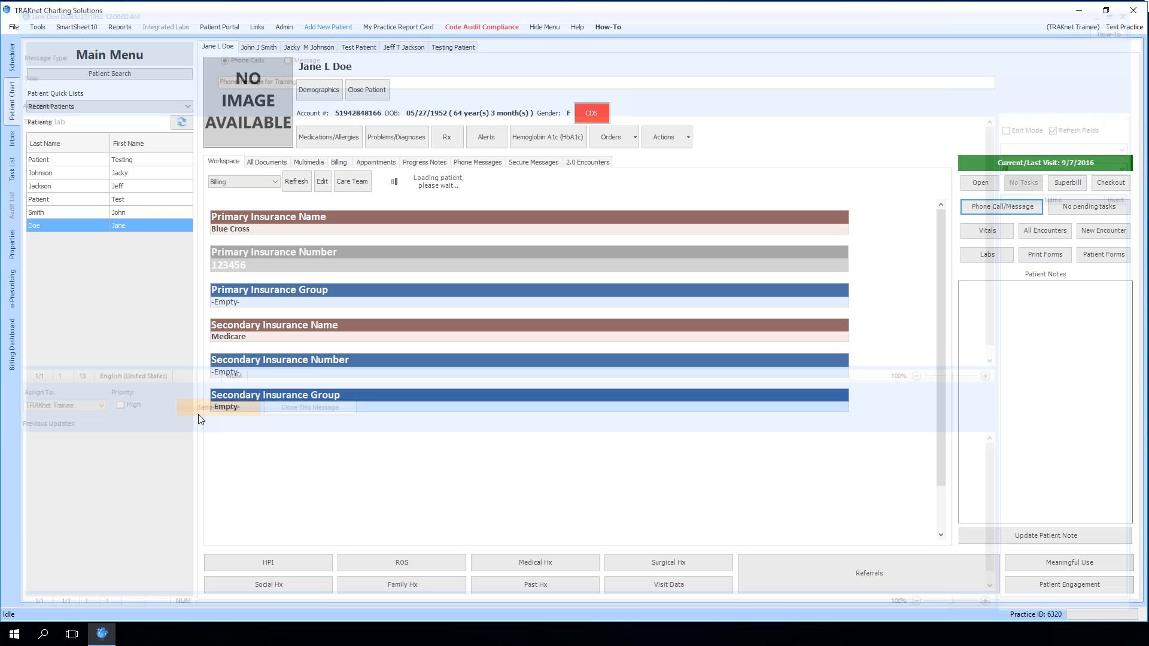
Open the new message task from My Tasks in the Task List to review it, then close the message
left_click(12, 168)
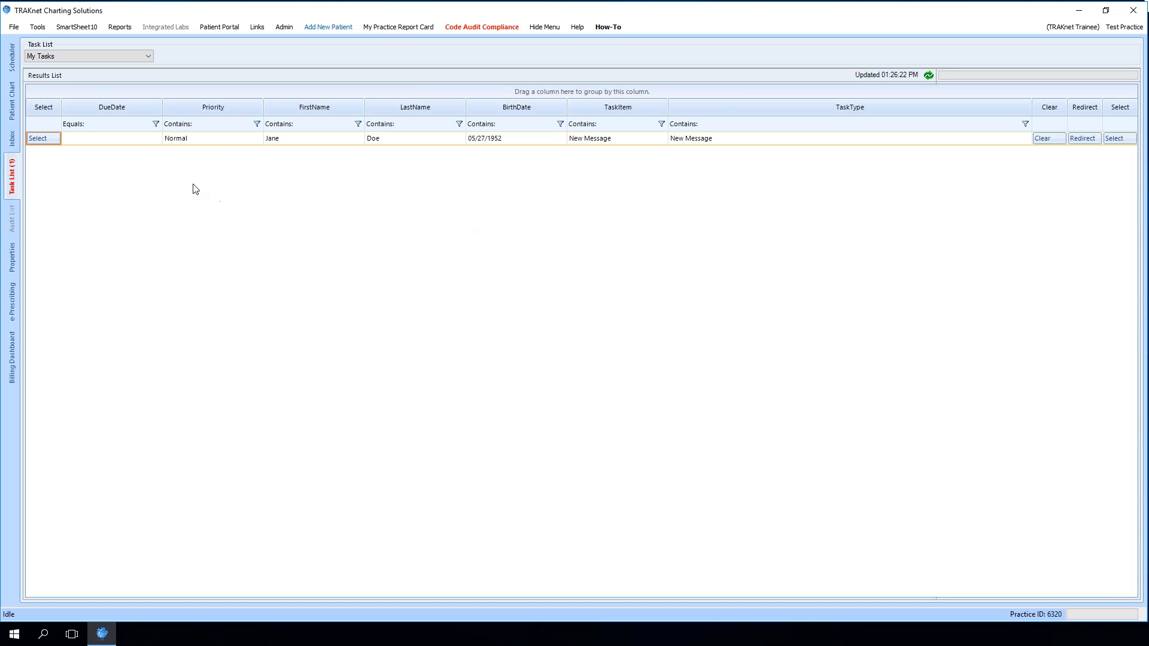
left_click(120, 56)
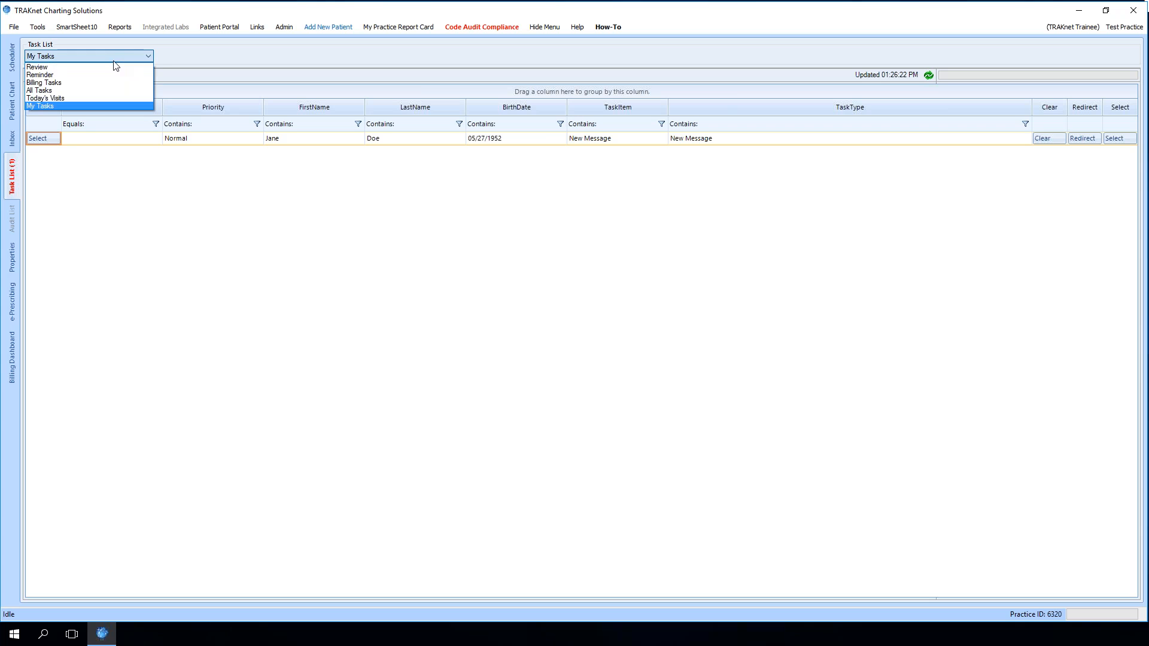
left_click(70, 106)
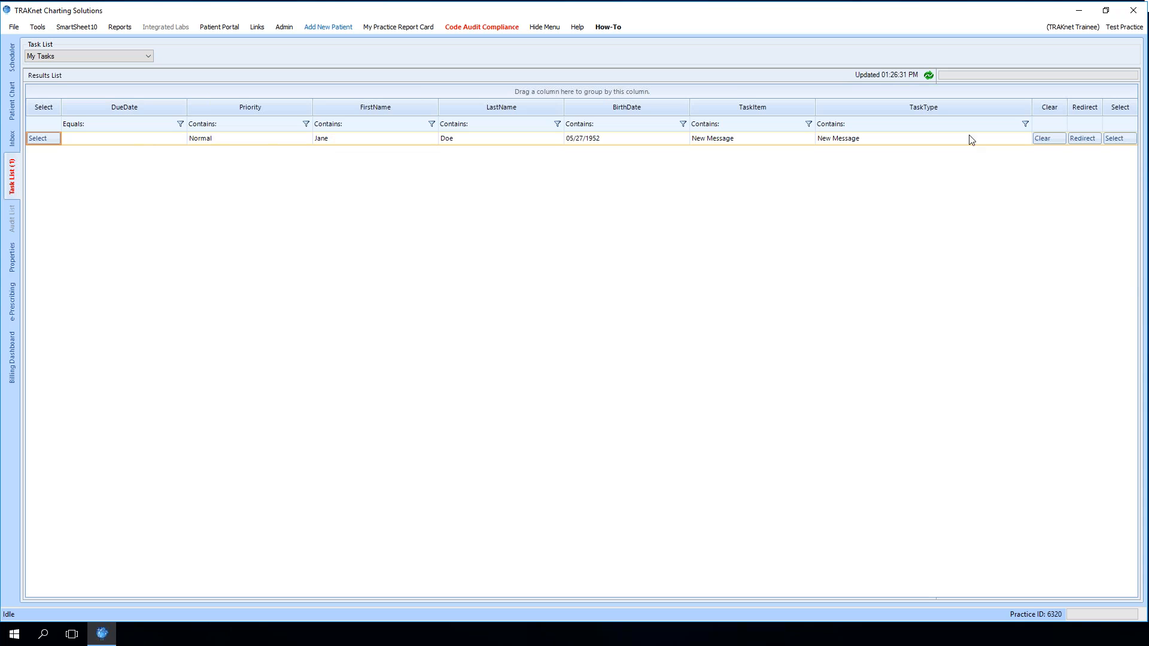
left_click(1114, 138)
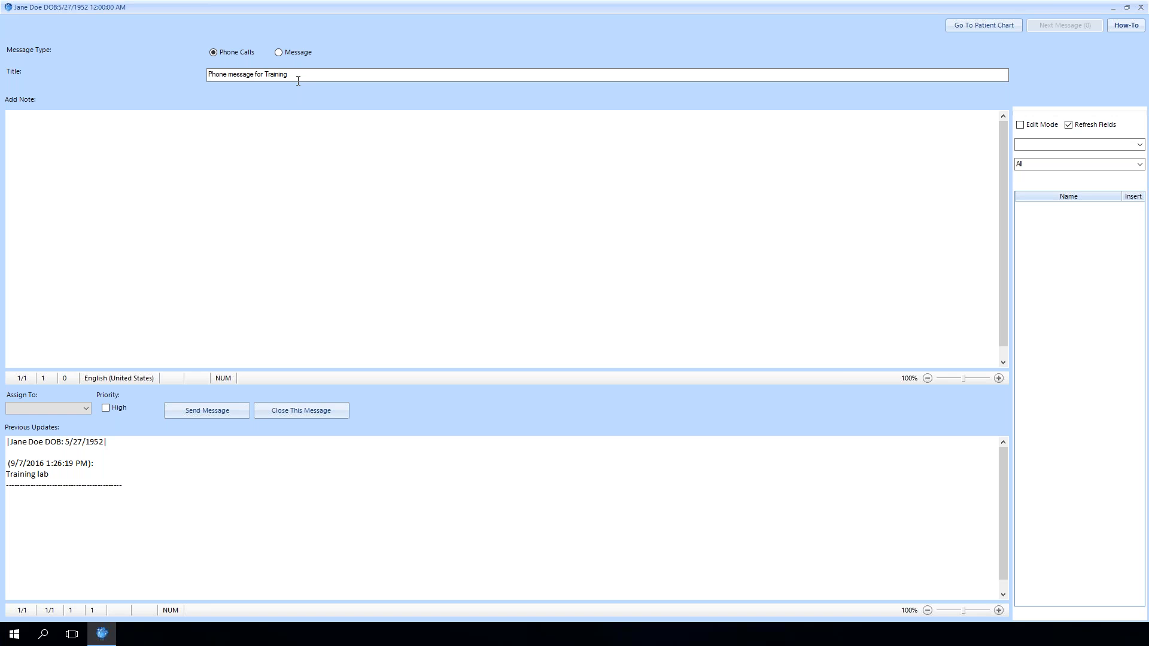
left_click(298, 77)
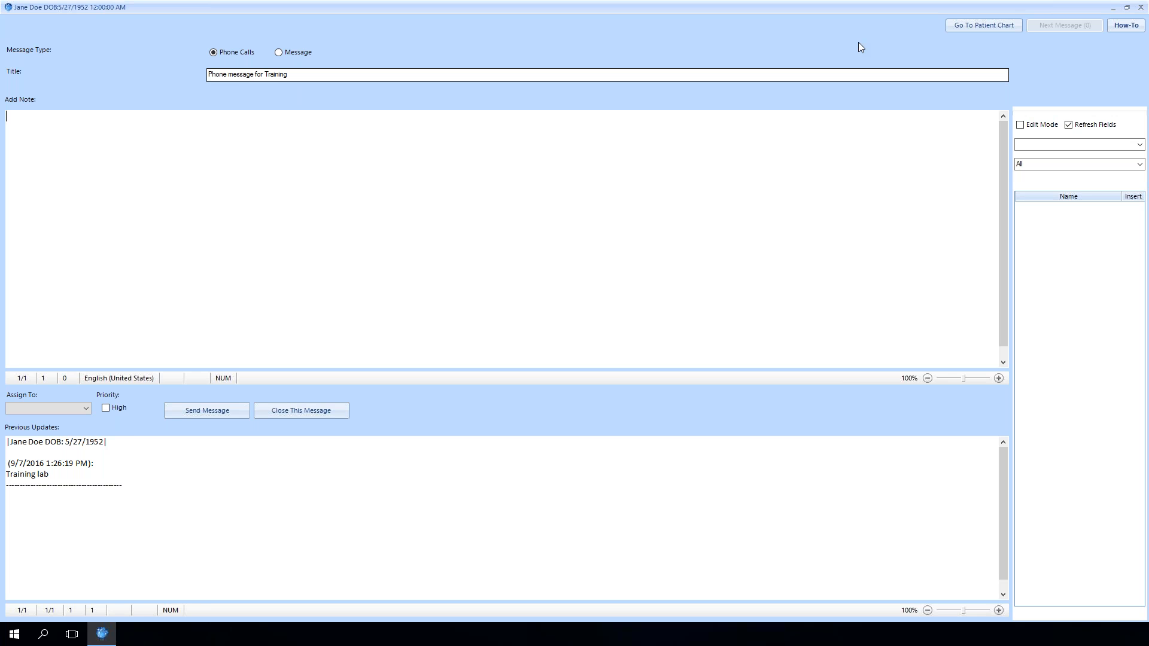
left_click(1140, 7)
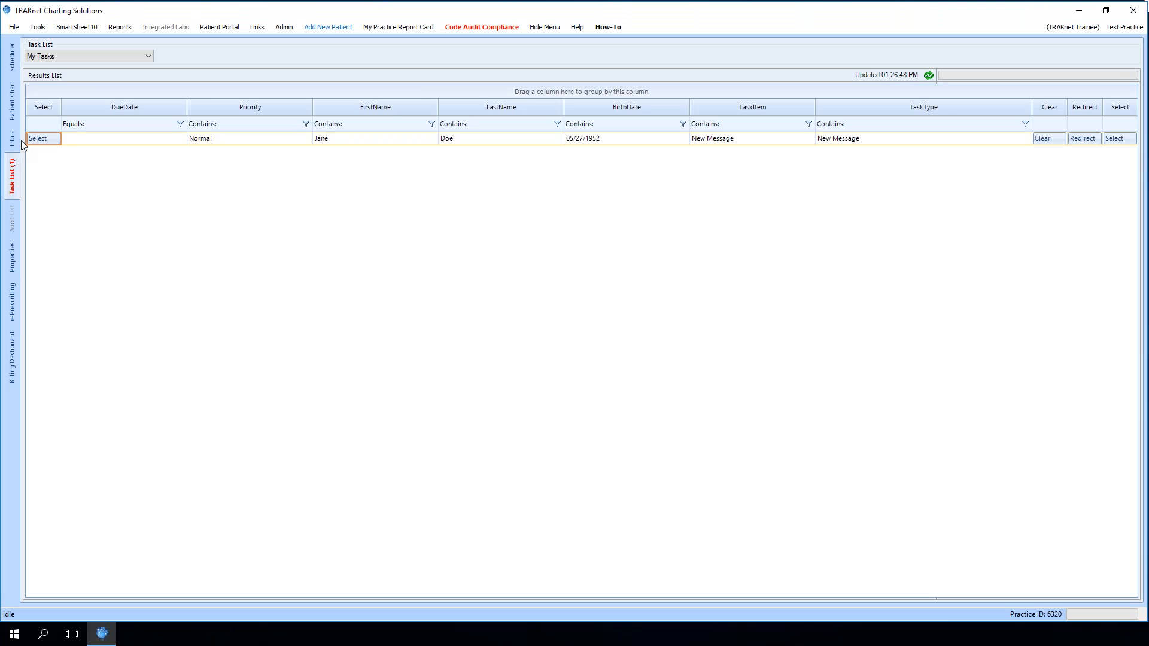
Clear Jane Doe's message task from the My Tasks list
left_click(1048, 138)
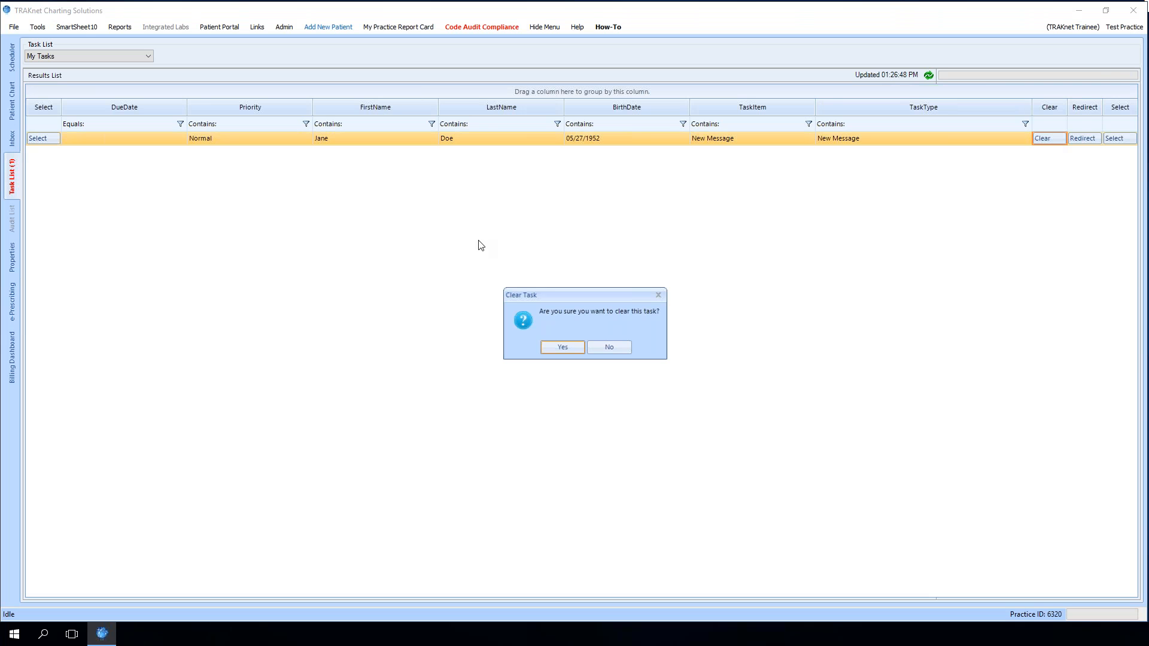
left_click(563, 347)
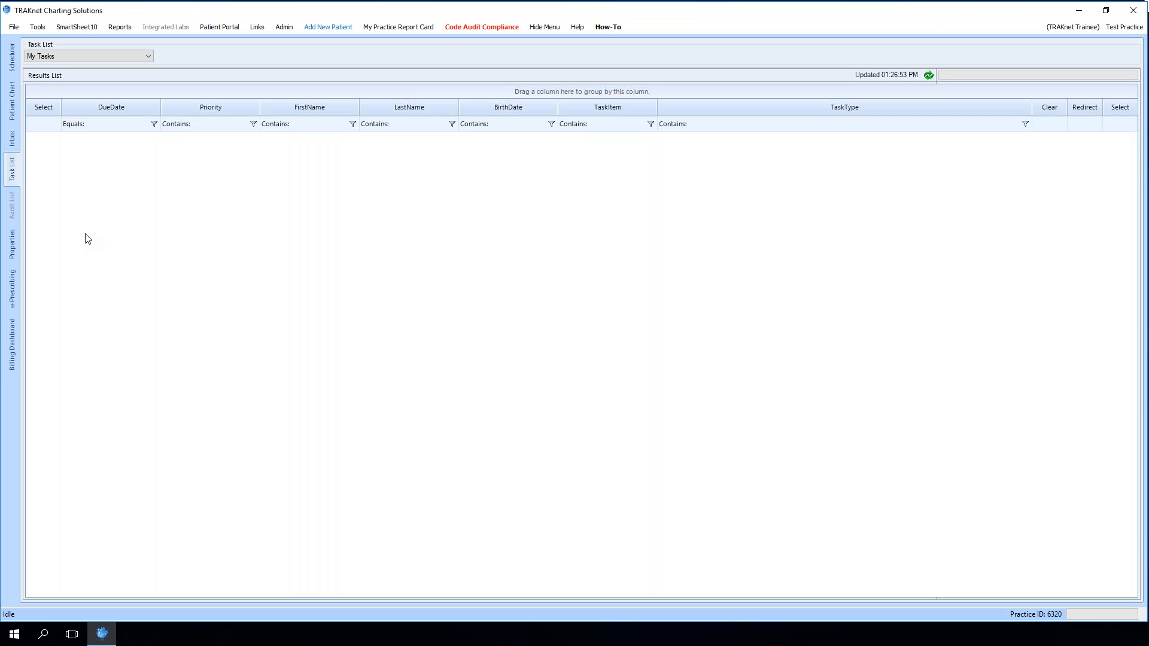
left_click(148, 56)
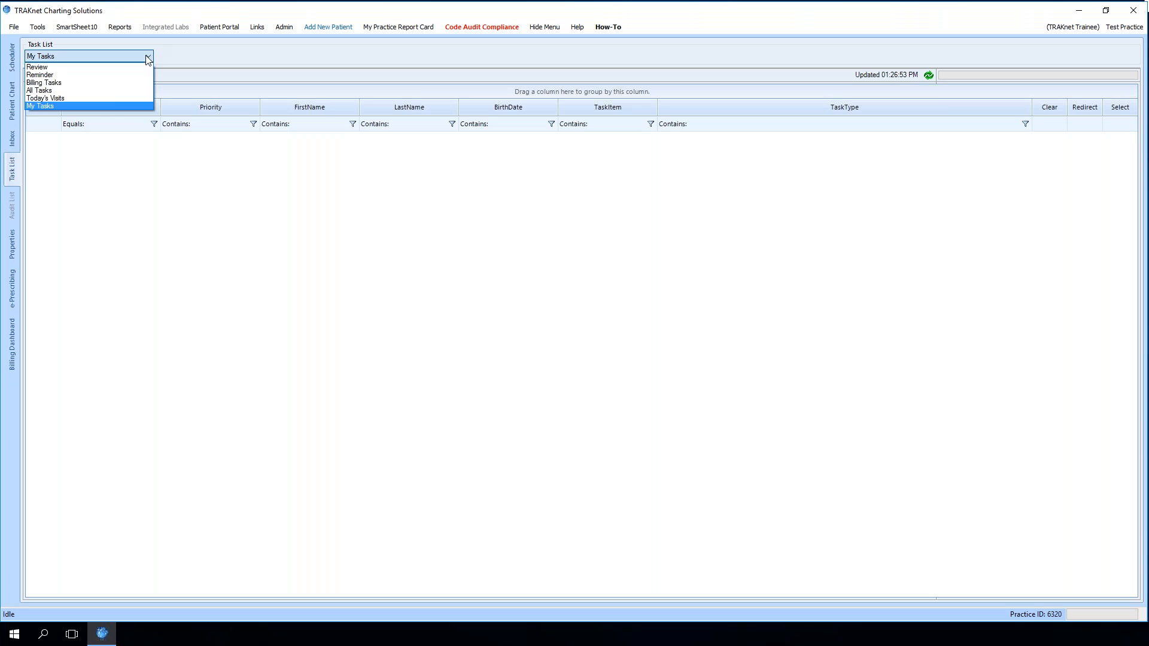
left_click(44, 106)
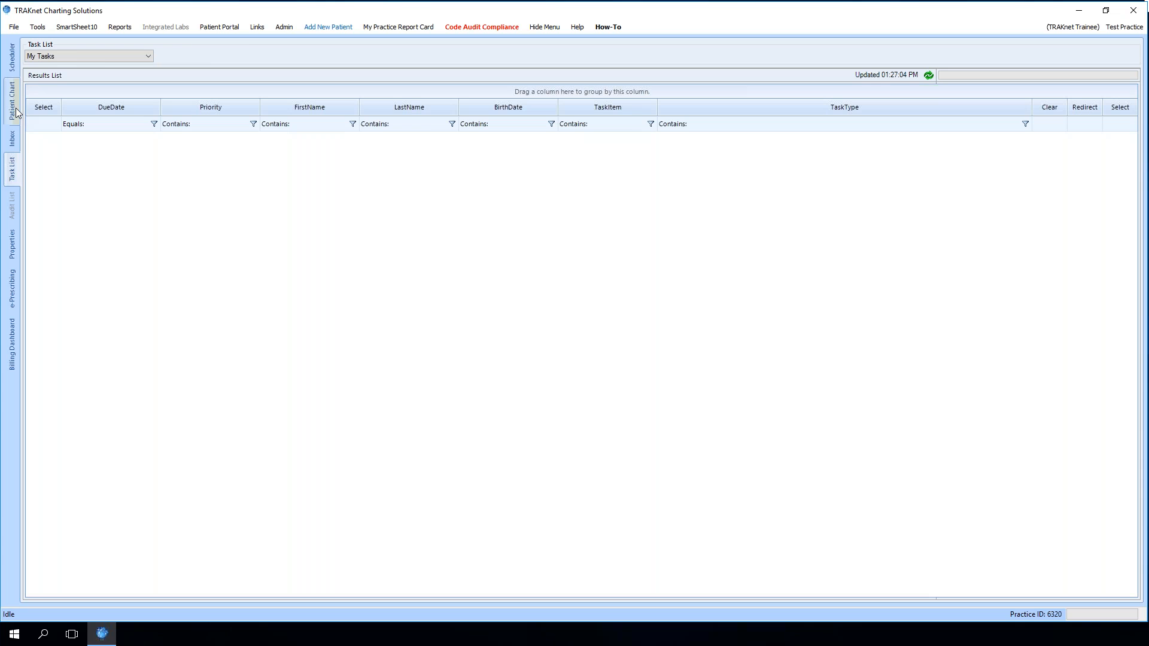
Return to Jane Doe's chart and scroll through the demographics editor again before closing it
left_click(14, 101)
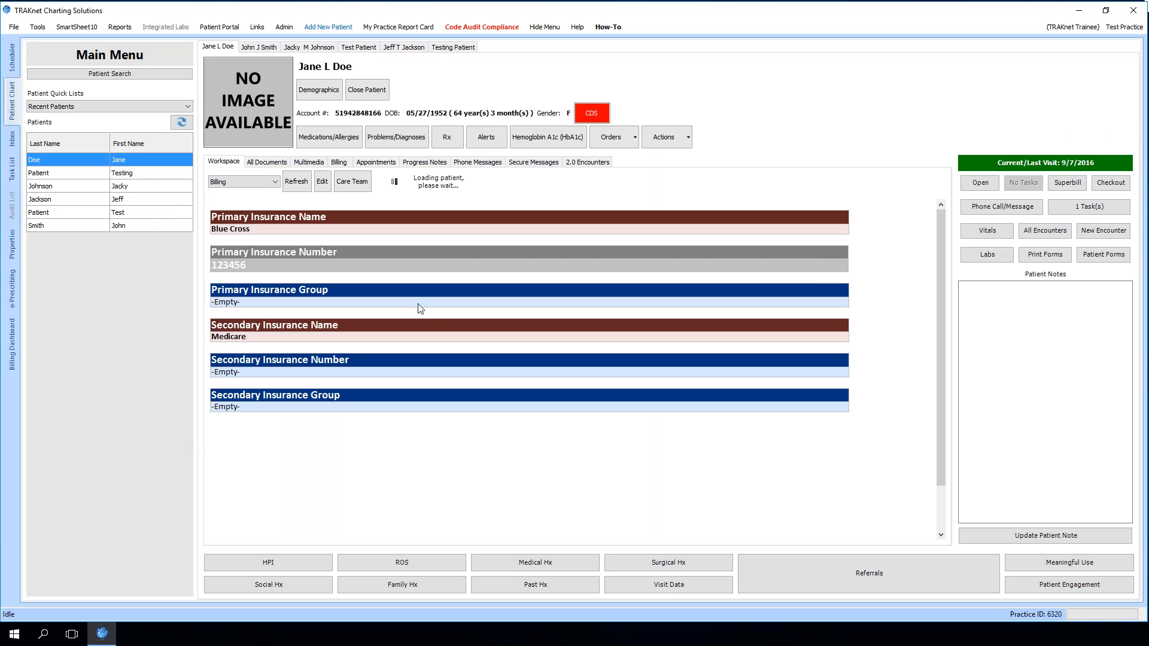
left_click(332, 96)
scroll(672, 367, "down", 12)
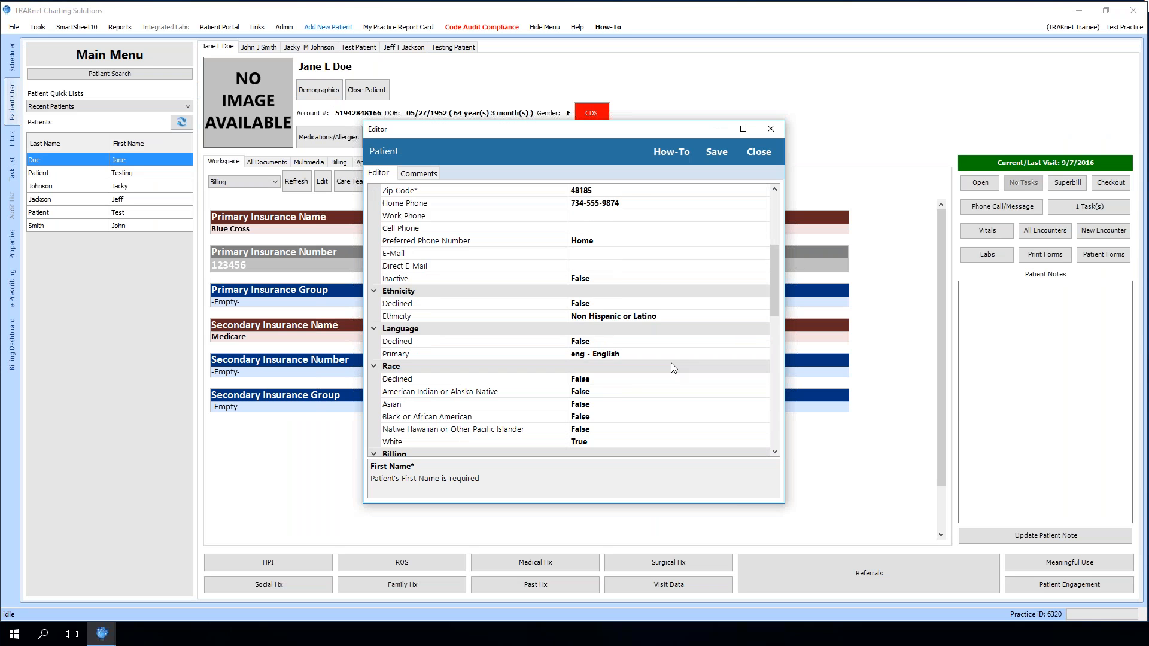
scroll(672, 366, "down", 7)
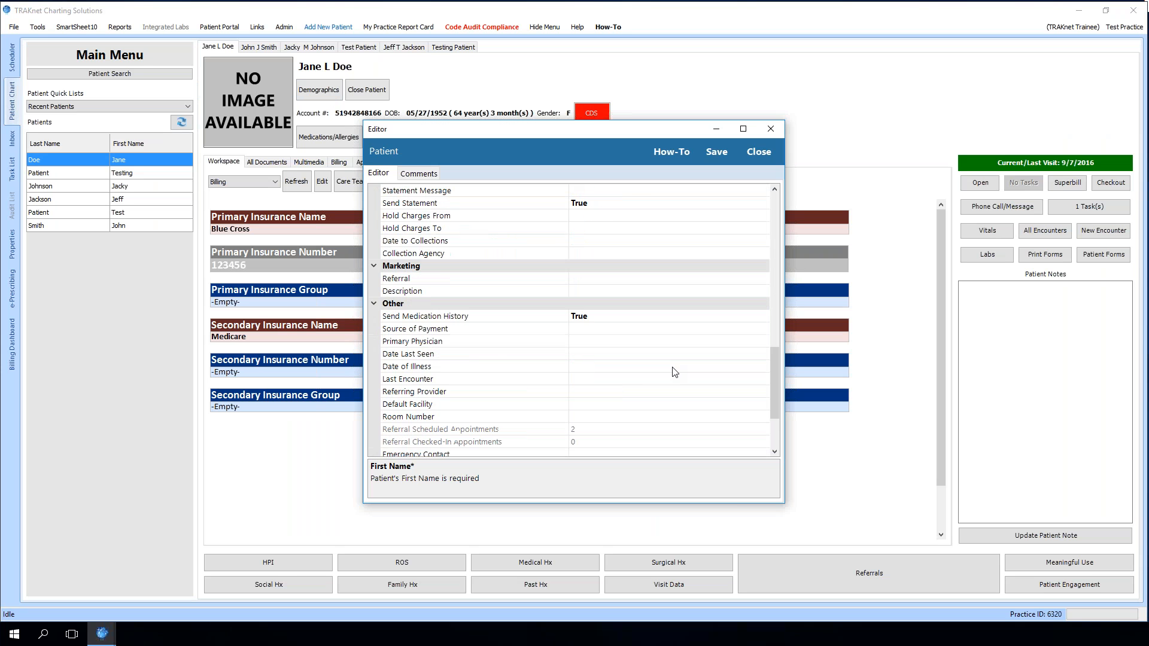
scroll(674, 371, "down", 1)
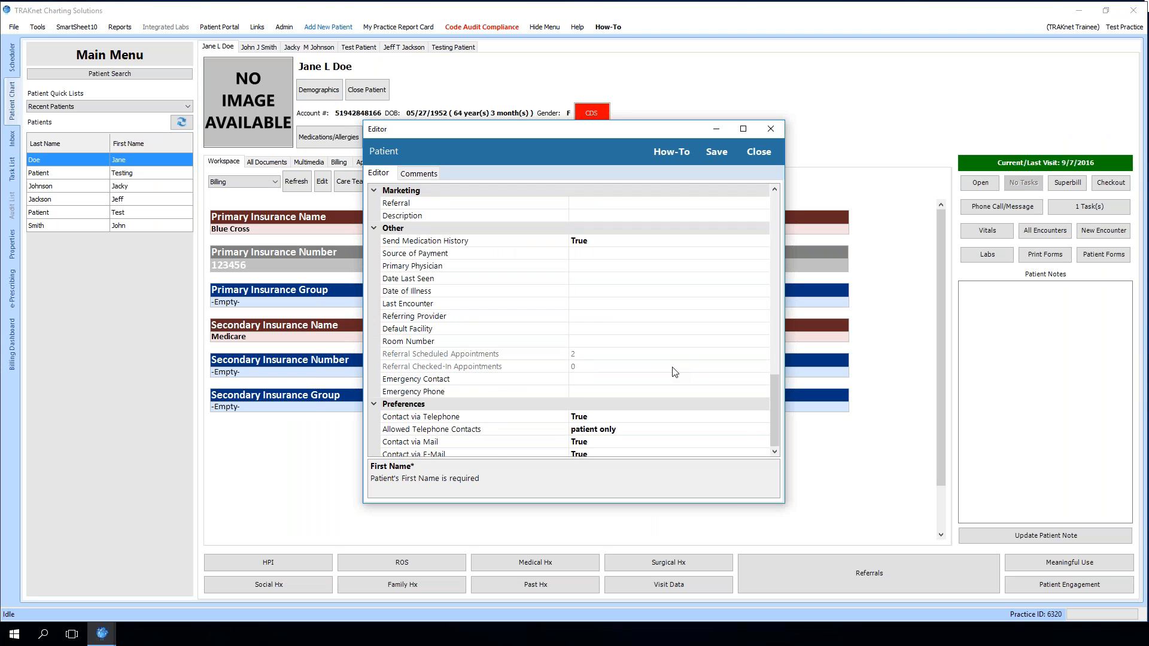
scroll(674, 371, "up", 3)
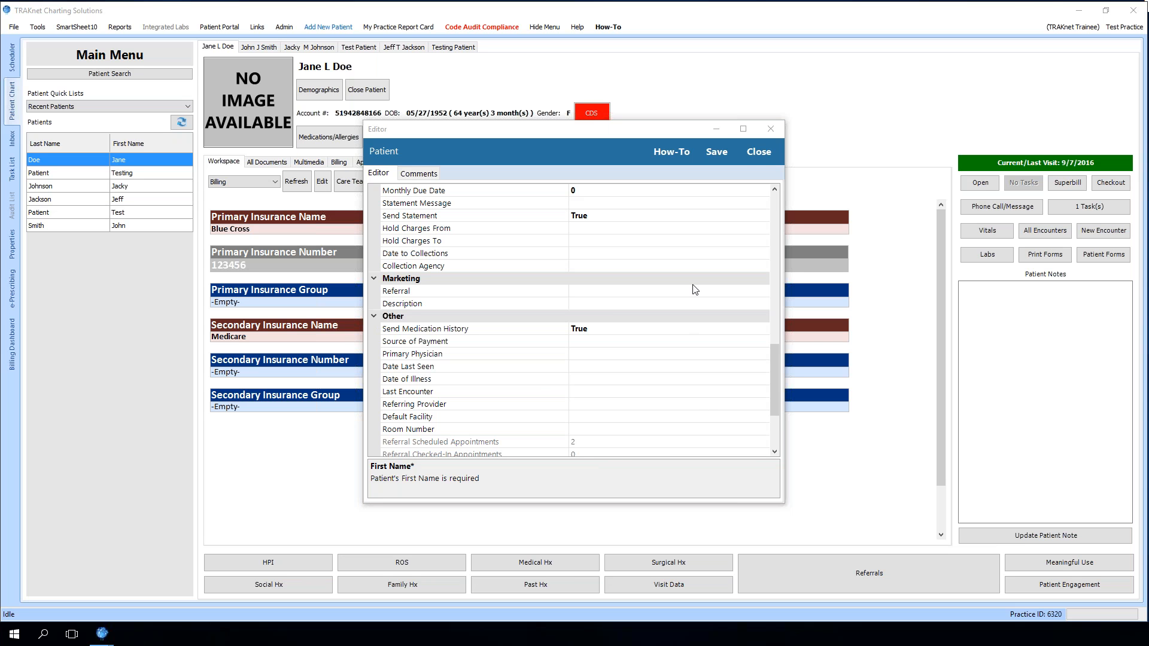
left_click(760, 156)
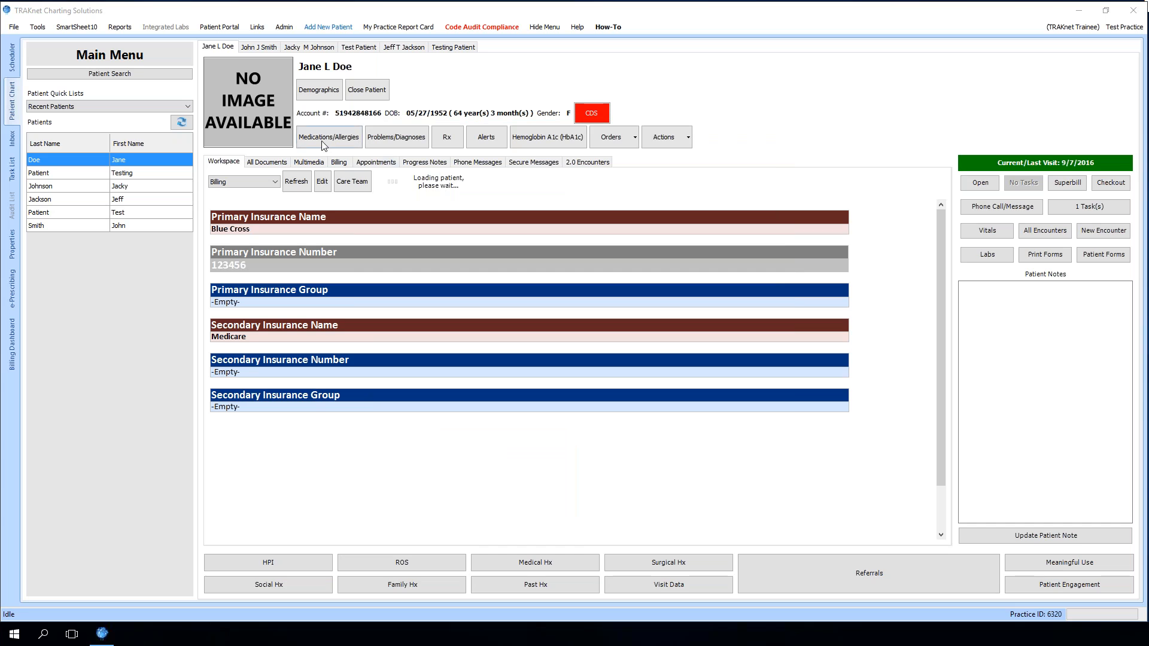
left_click(361, 163)
left_click(325, 214)
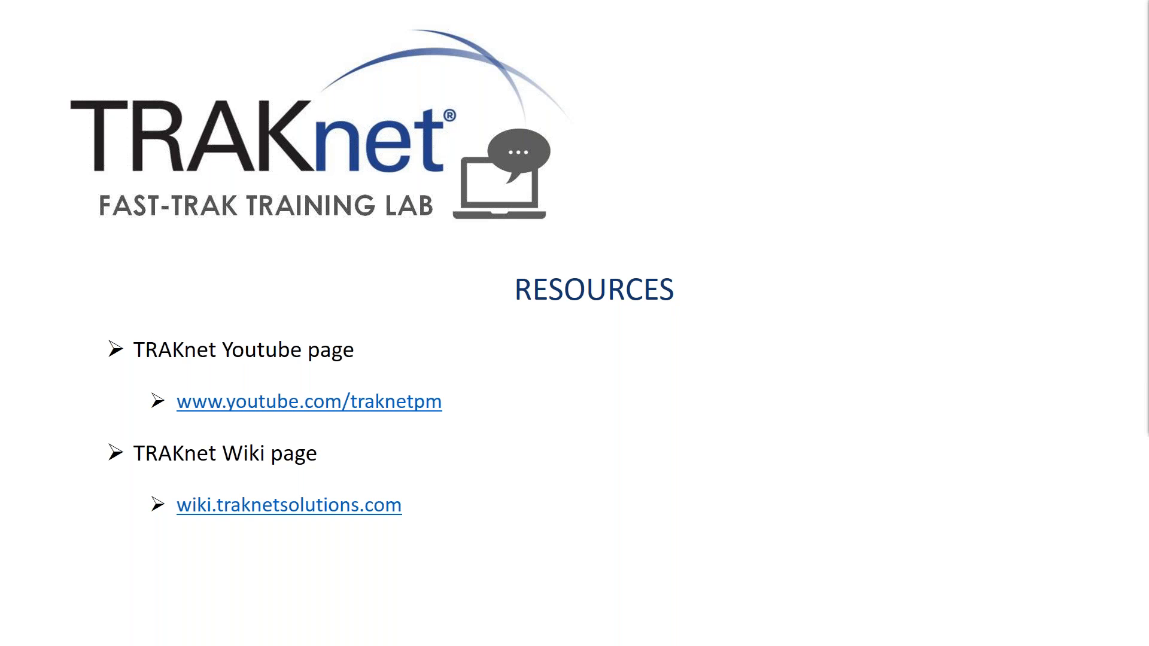
key("Right")
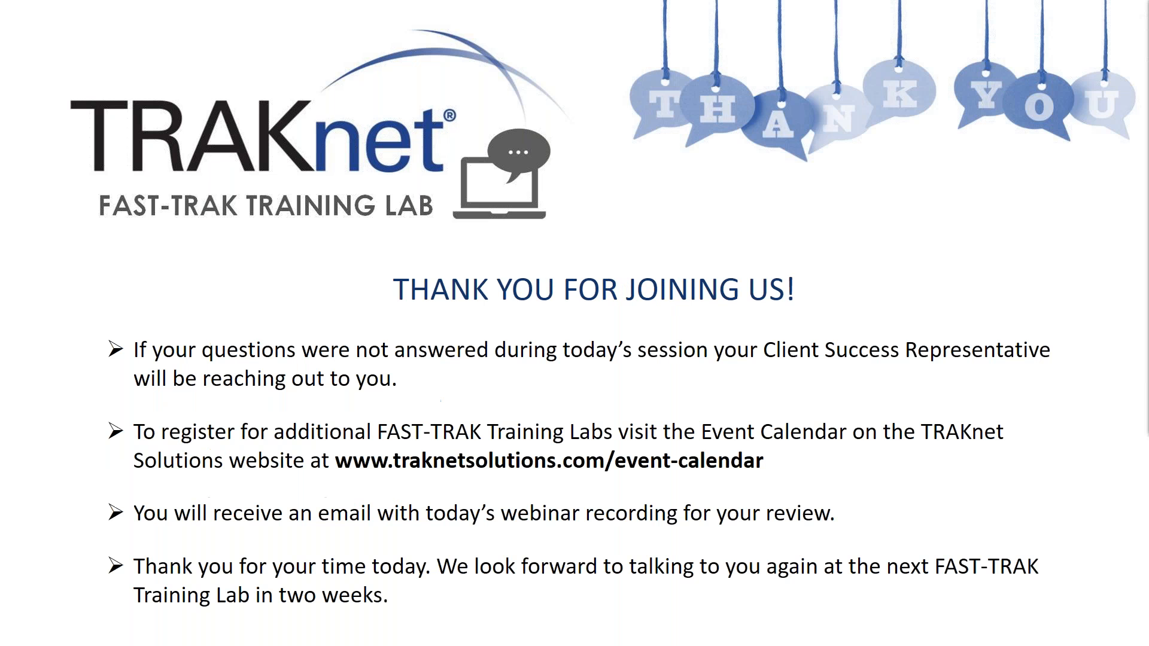